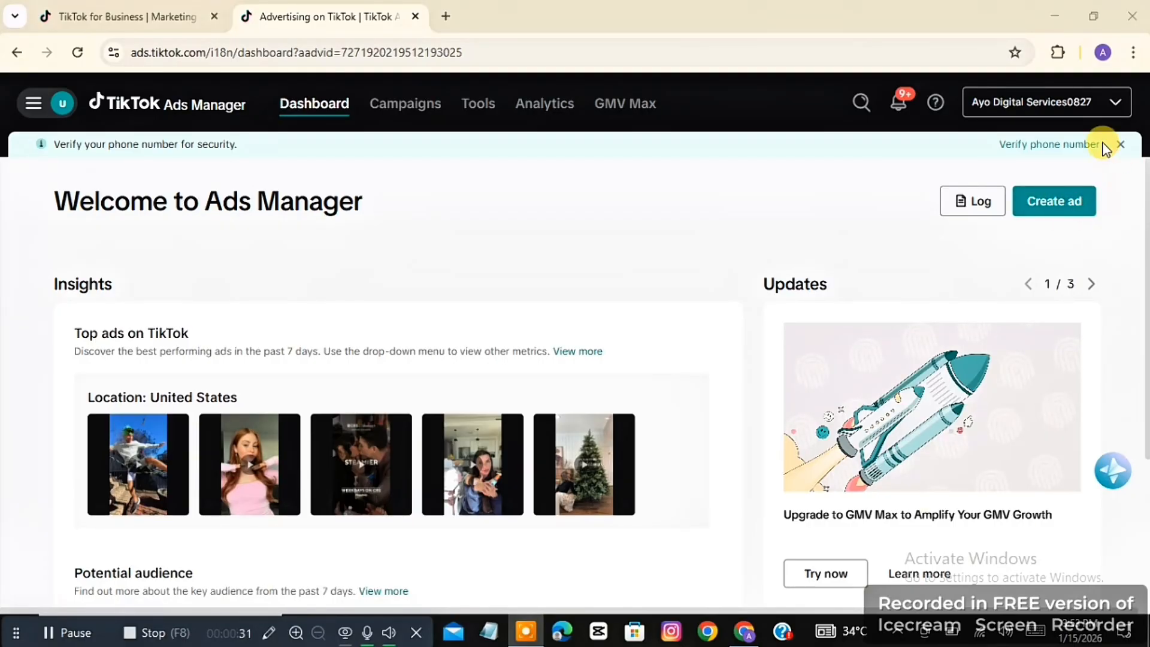
- Start creating a new ad and switch the campaign setup to the full Ads Manager version
click(1068, 214)
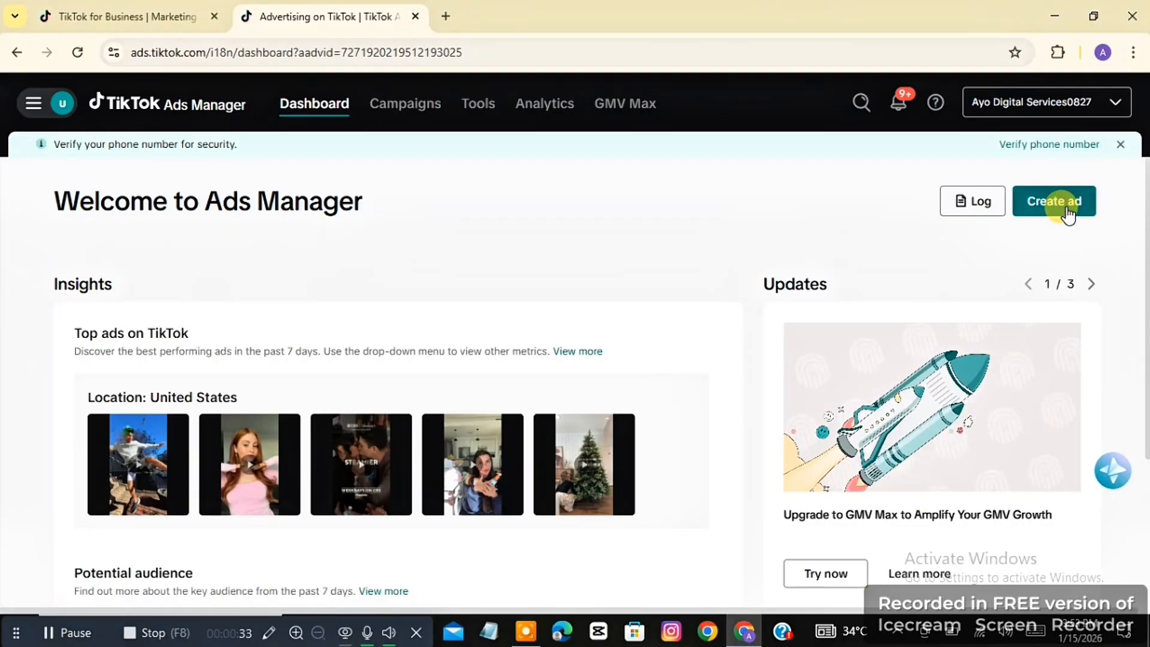
click(1068, 213)
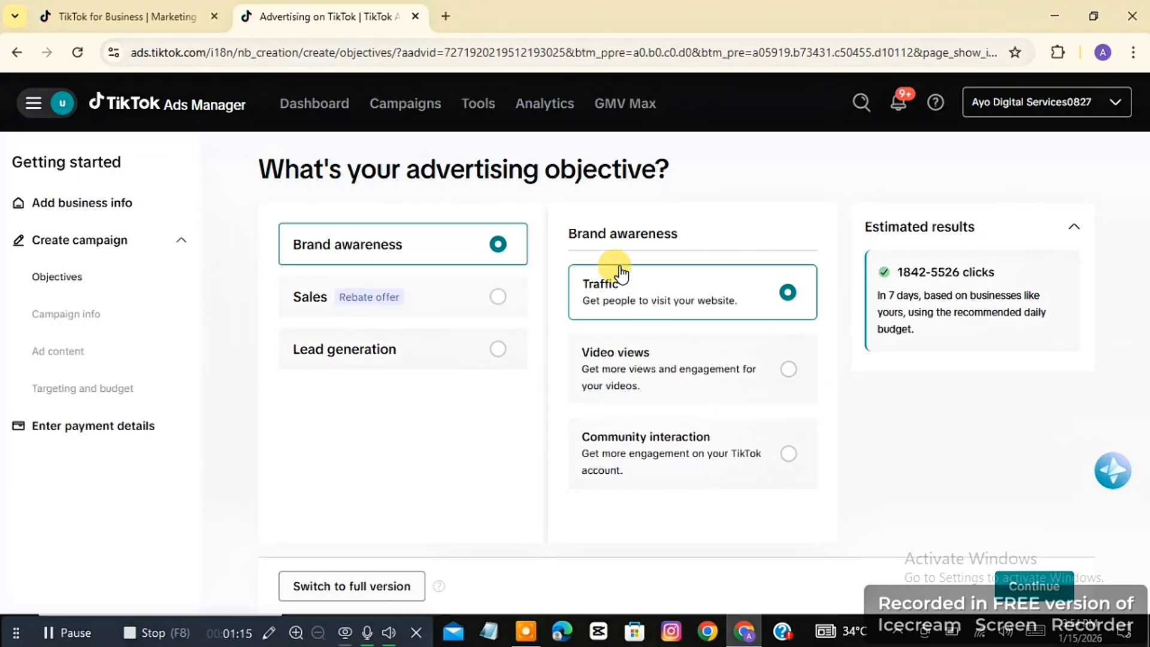
click(357, 587)
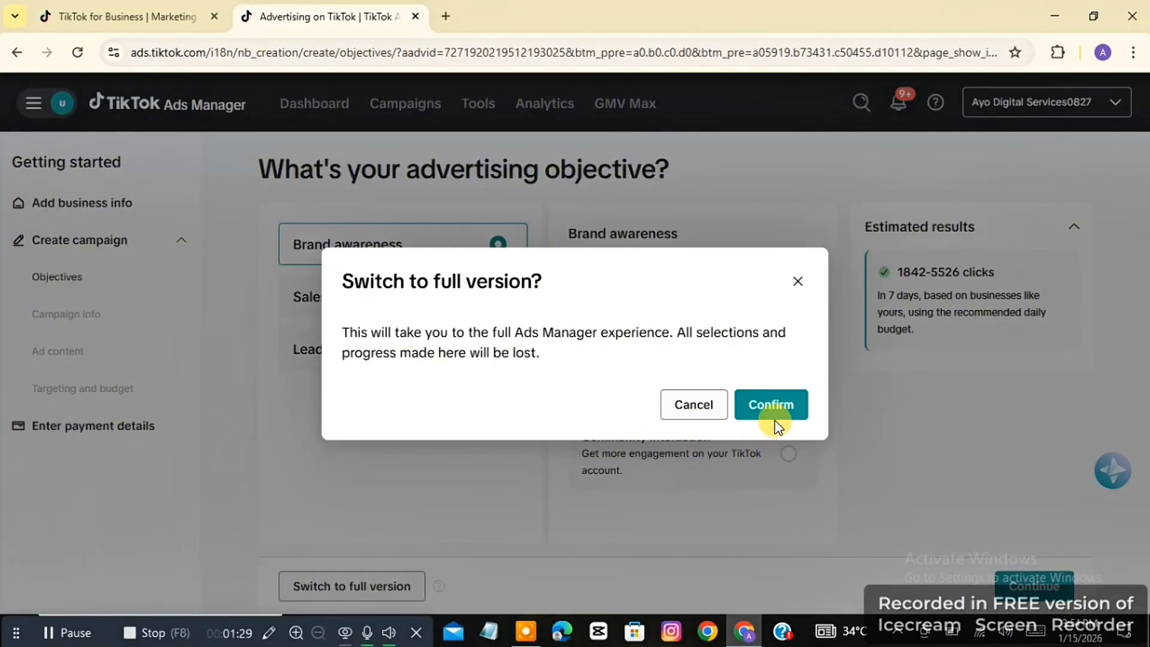
click(778, 413)
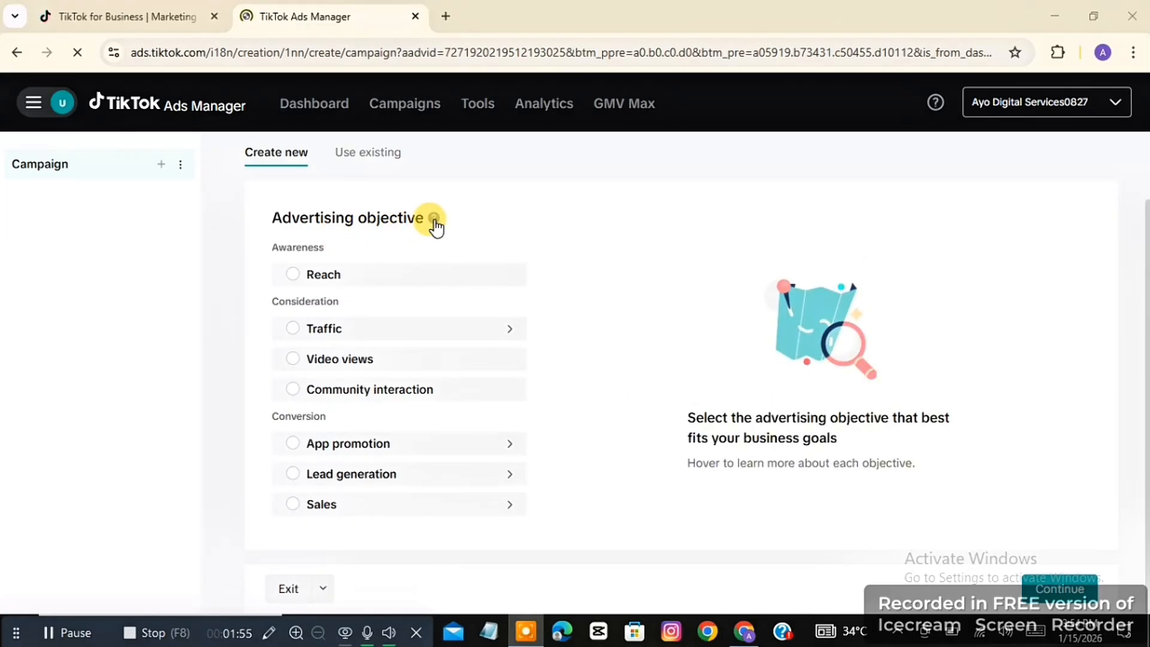
- Review the descriptions of the advertising objectives and try Sales as the campaign objective
mouse_move(435, 219)
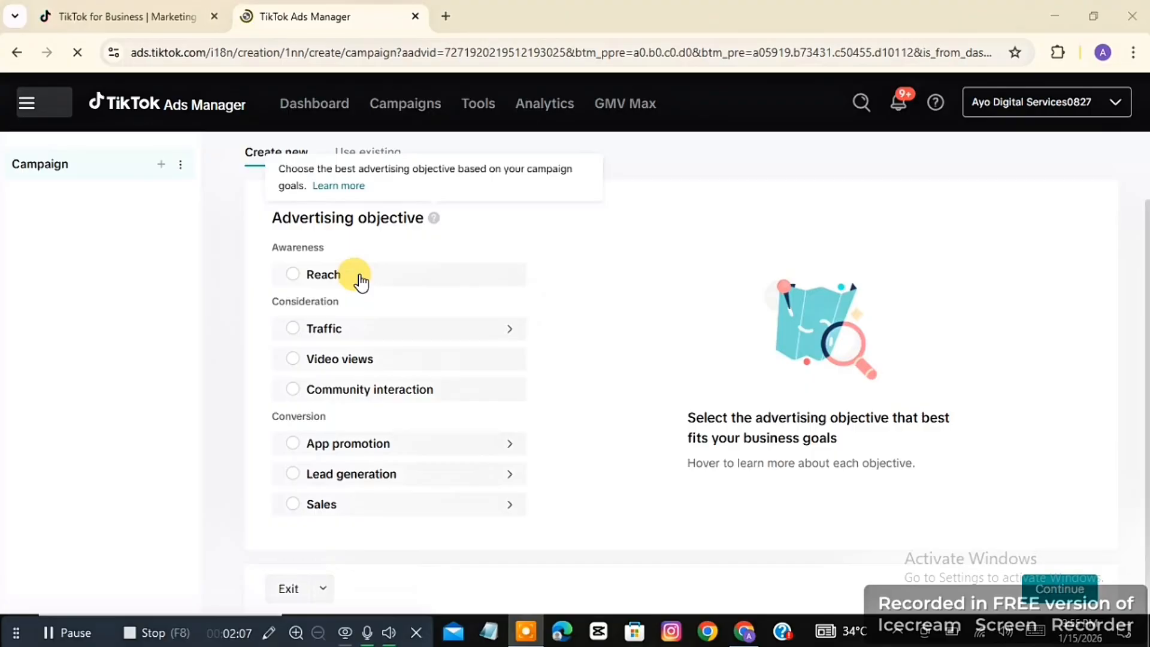
mouse_move(361, 281)
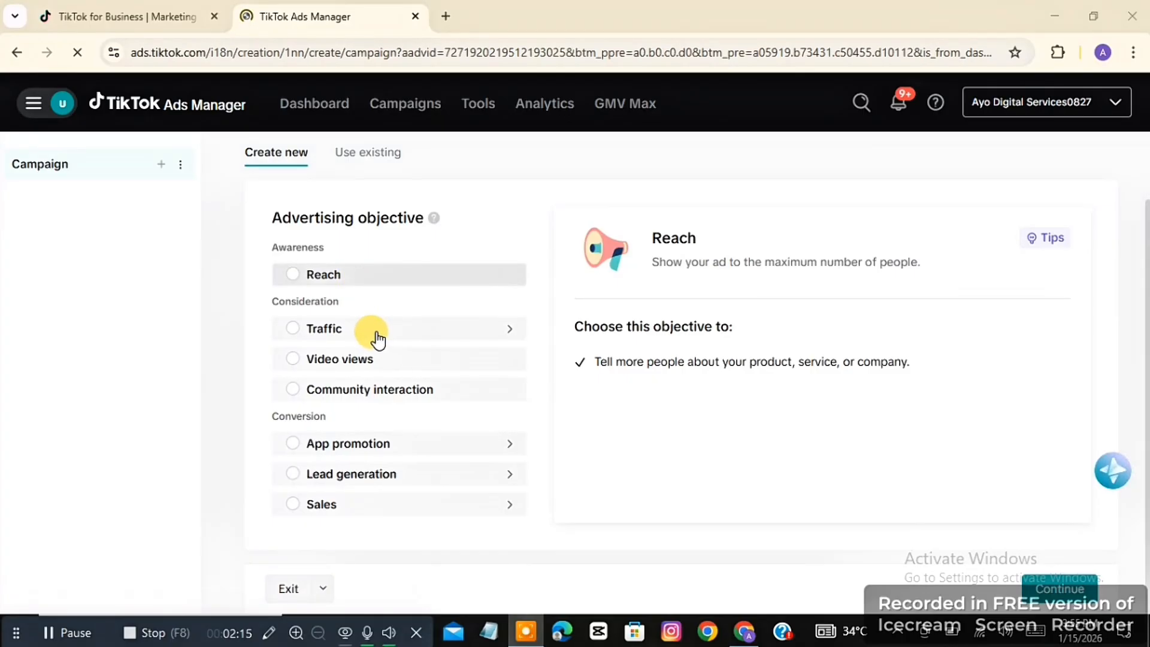
mouse_move(378, 339)
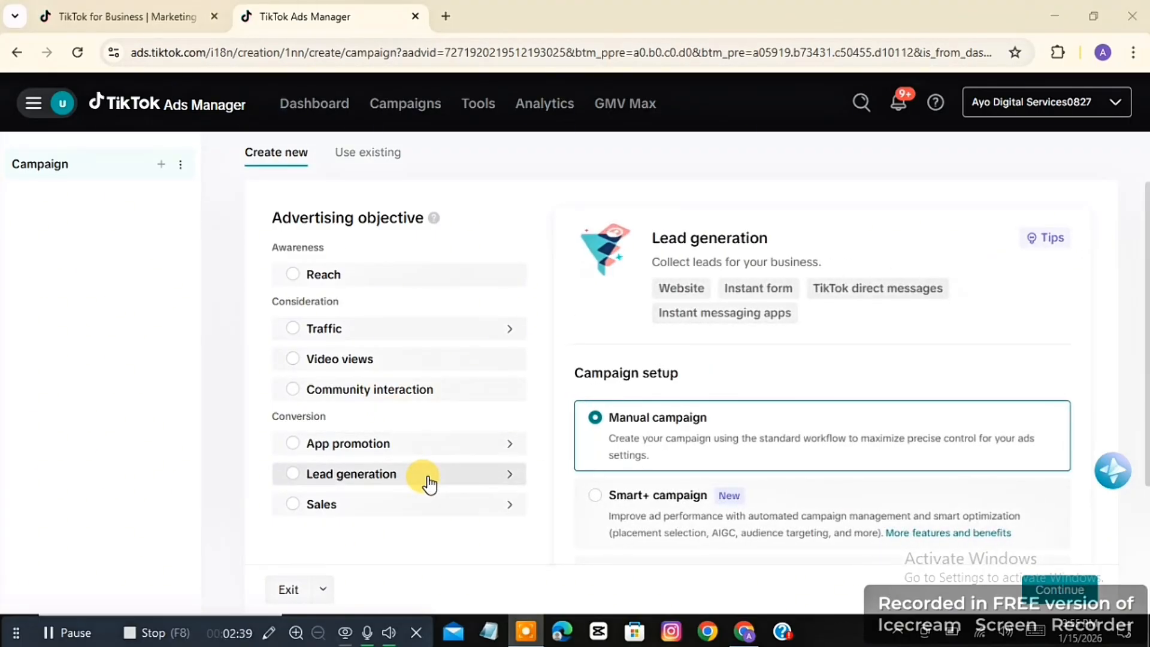
click(393, 509)
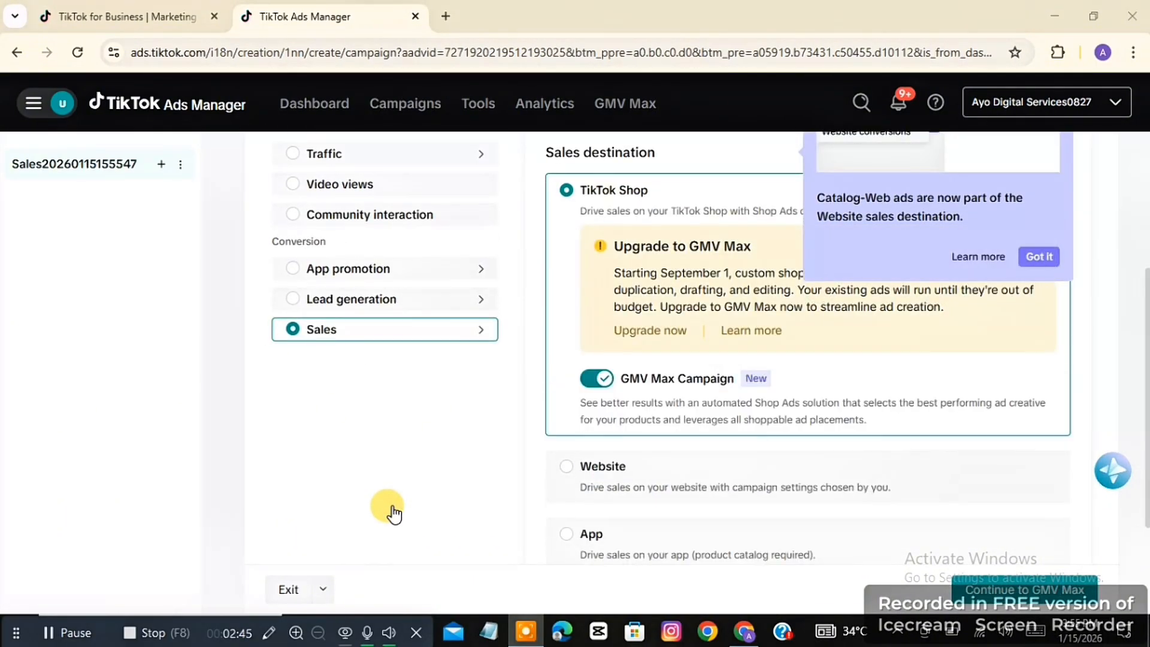
click(393, 412)
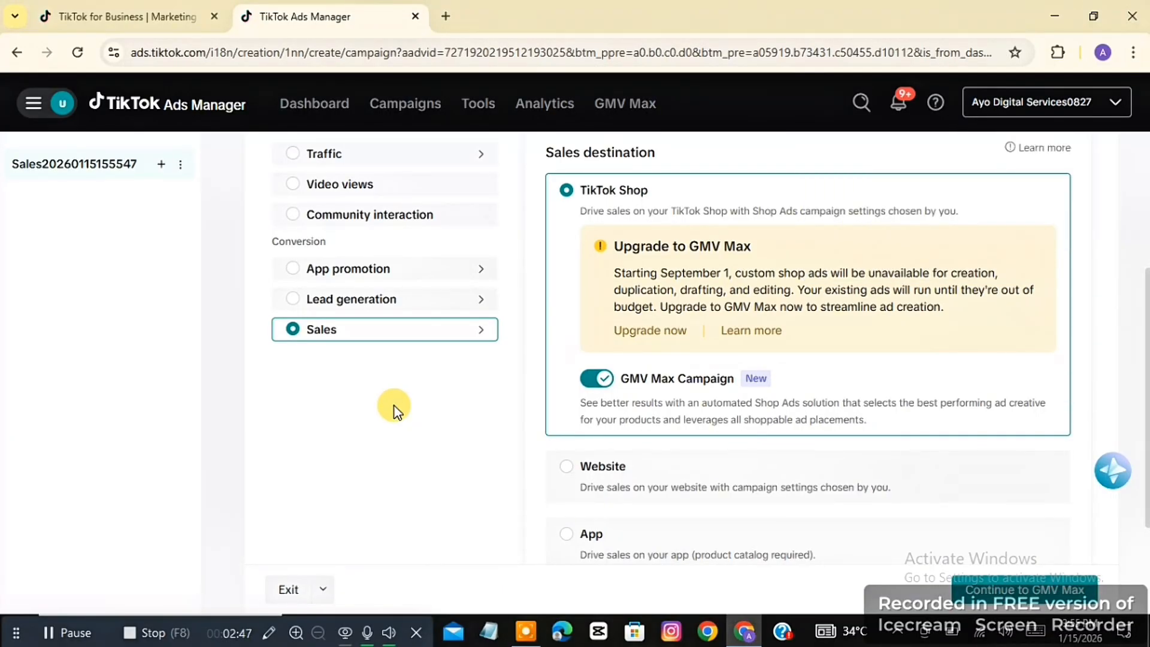
- Look over the list of advertising objectives and the sales destination options for the Sales objective
scroll(393, 412, up, 1)
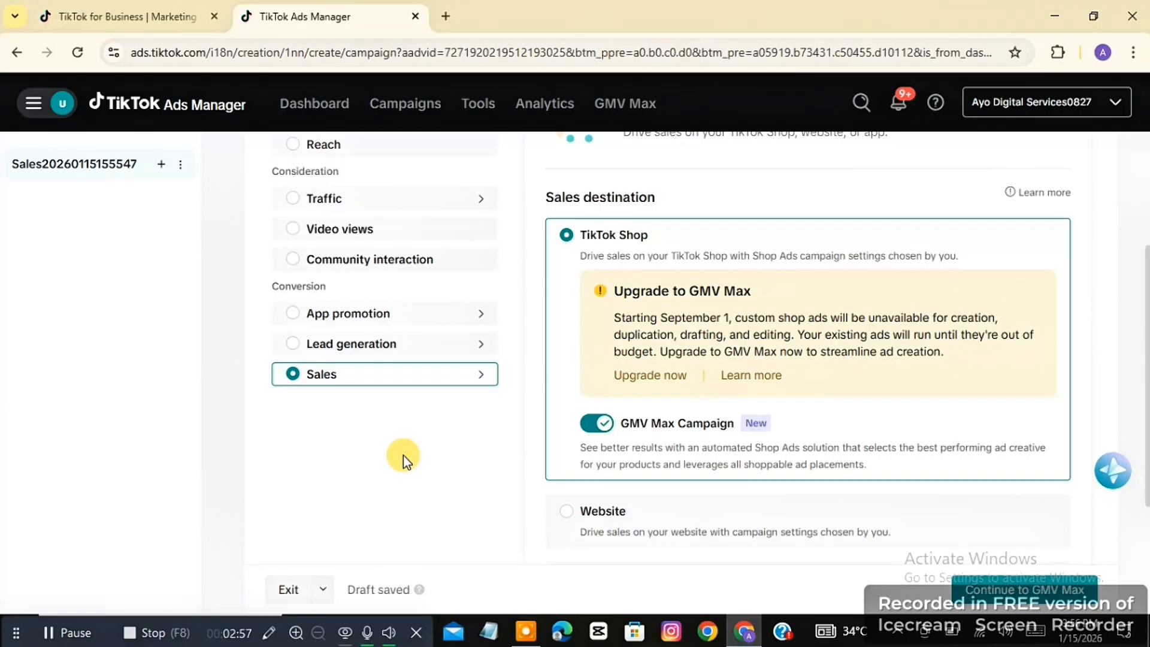
scroll(404, 455, up, 3)
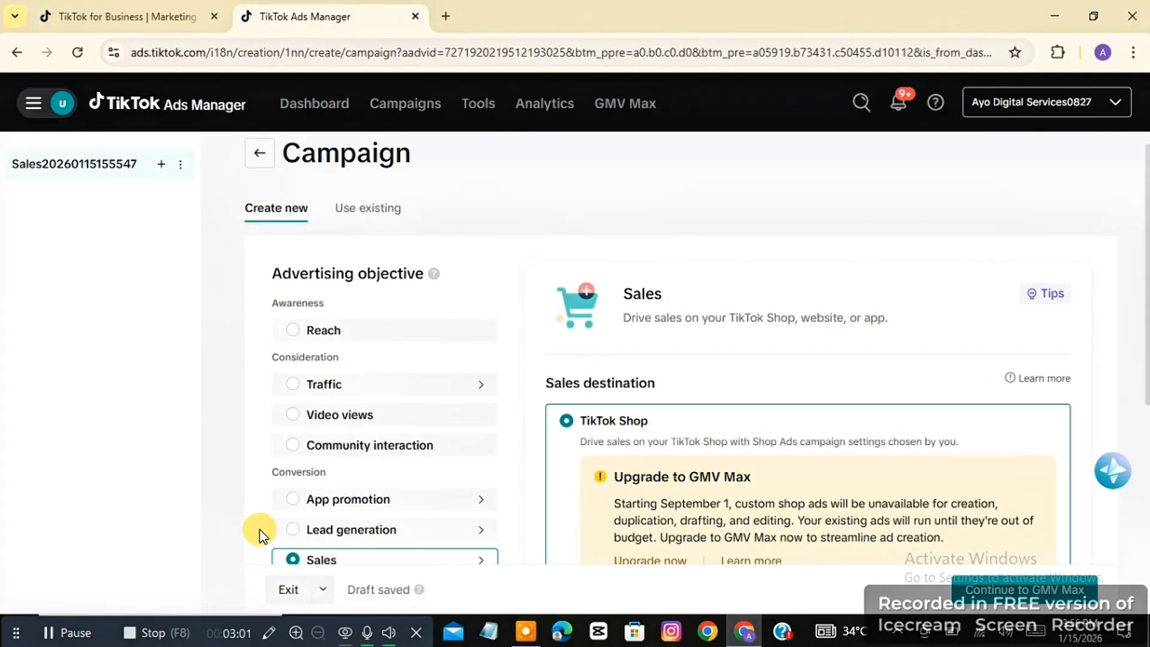
scroll(246, 510, down, 1)
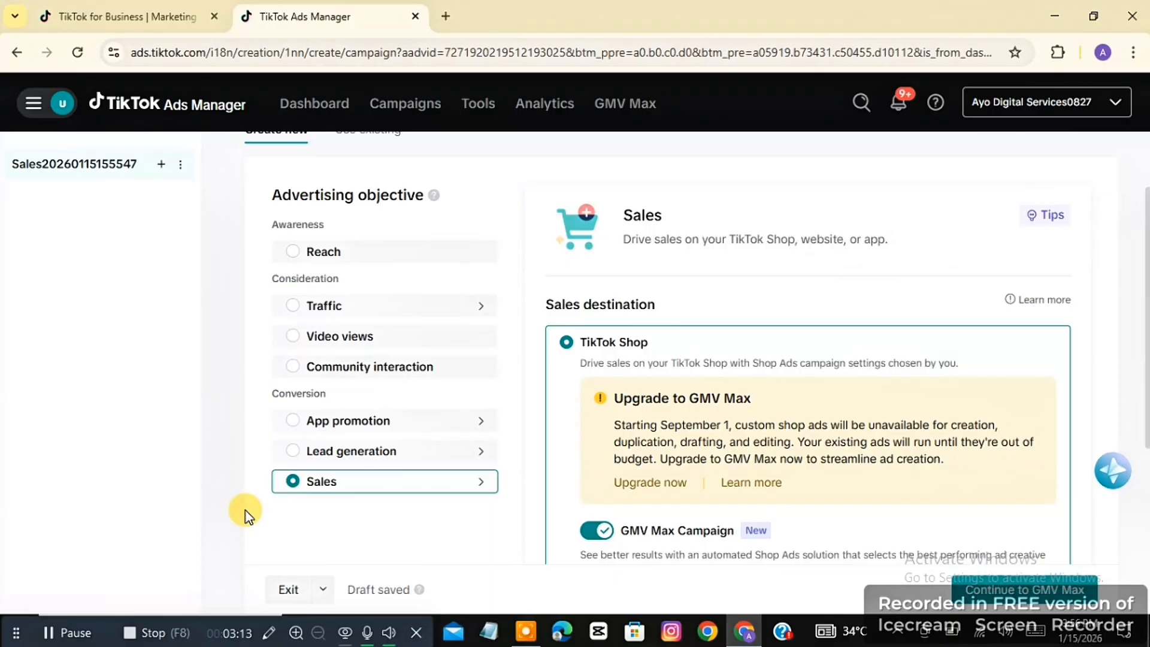
scroll(245, 510, up, 2)
scroll(246, 510, down, 3)
scroll(245, 511, up, 2)
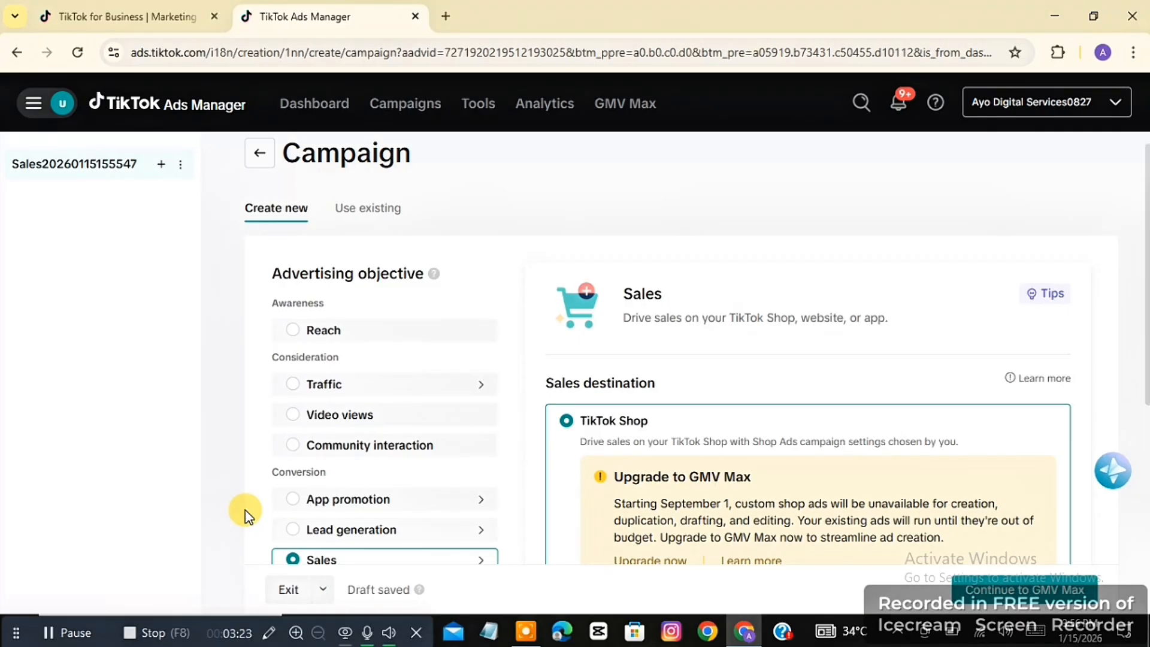
scroll(245, 510, down, 3)
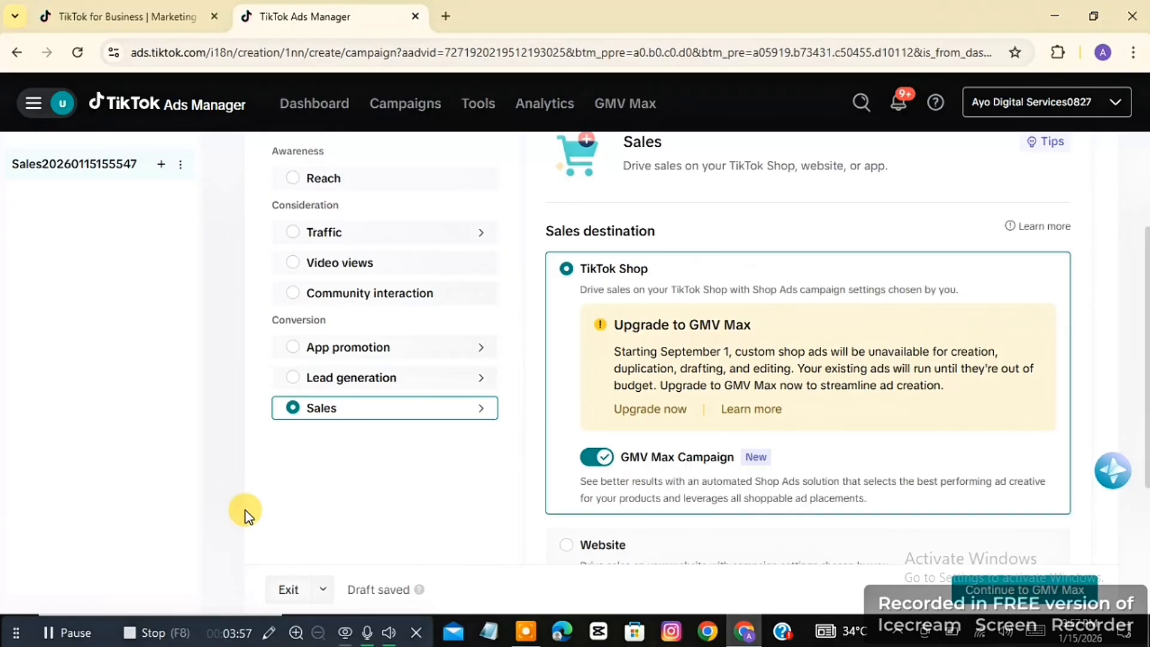
- Set the objective to Lead generation with a Manual campaign setup and proceed to the ad group
click(346, 391)
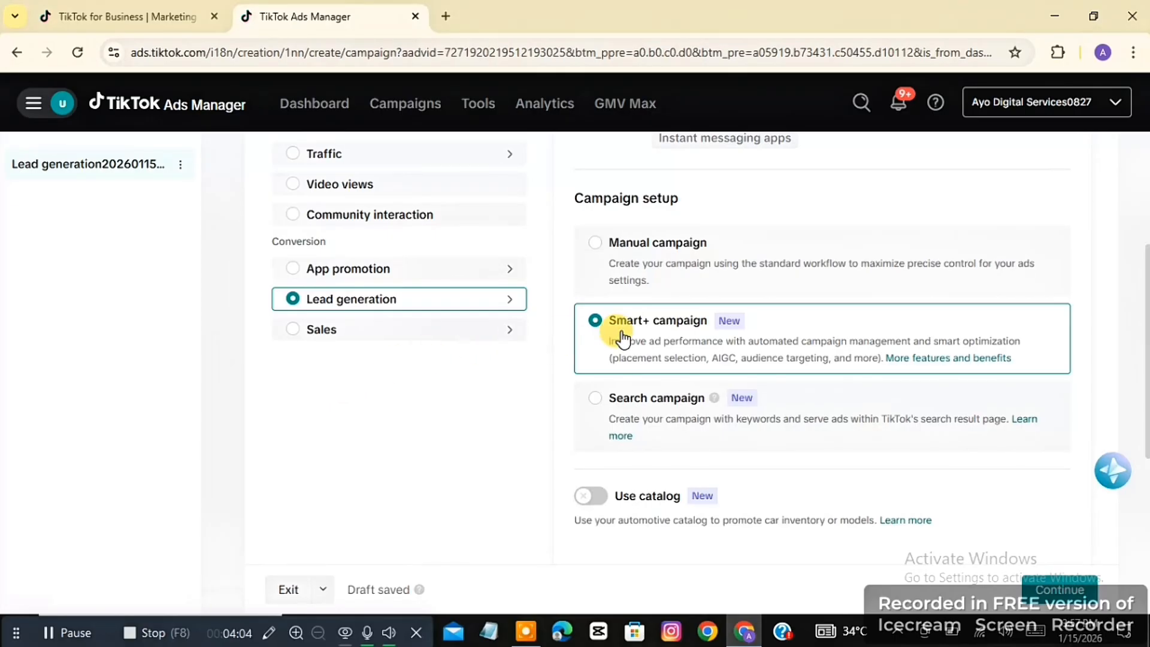
click(617, 277)
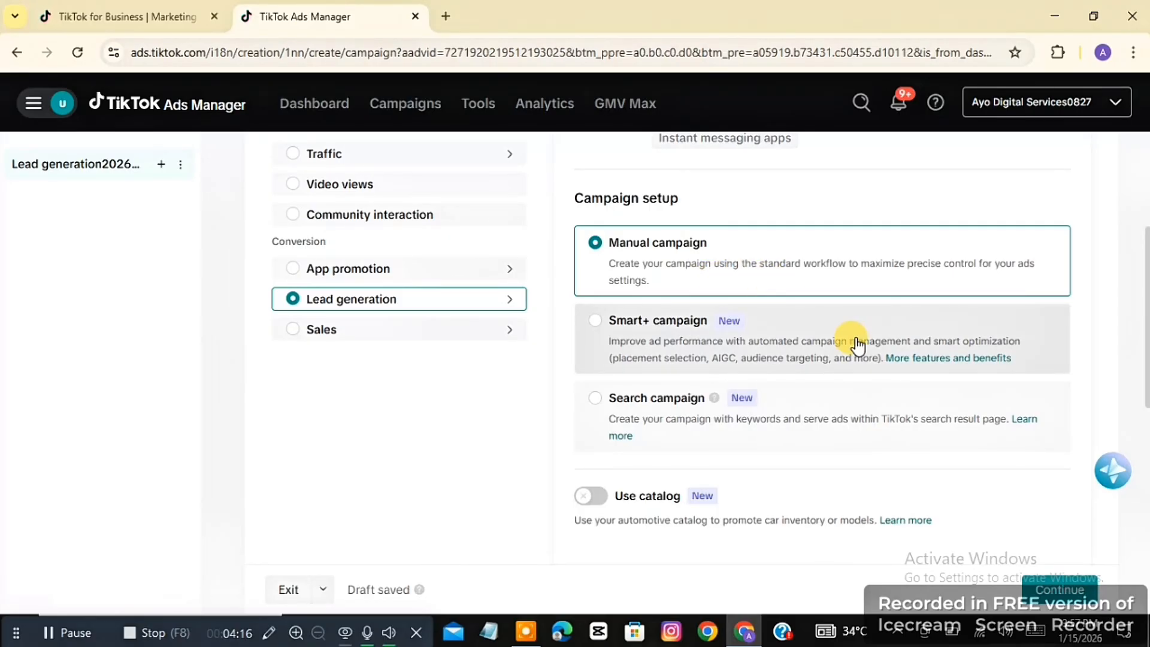
scroll(854, 341, down, 8)
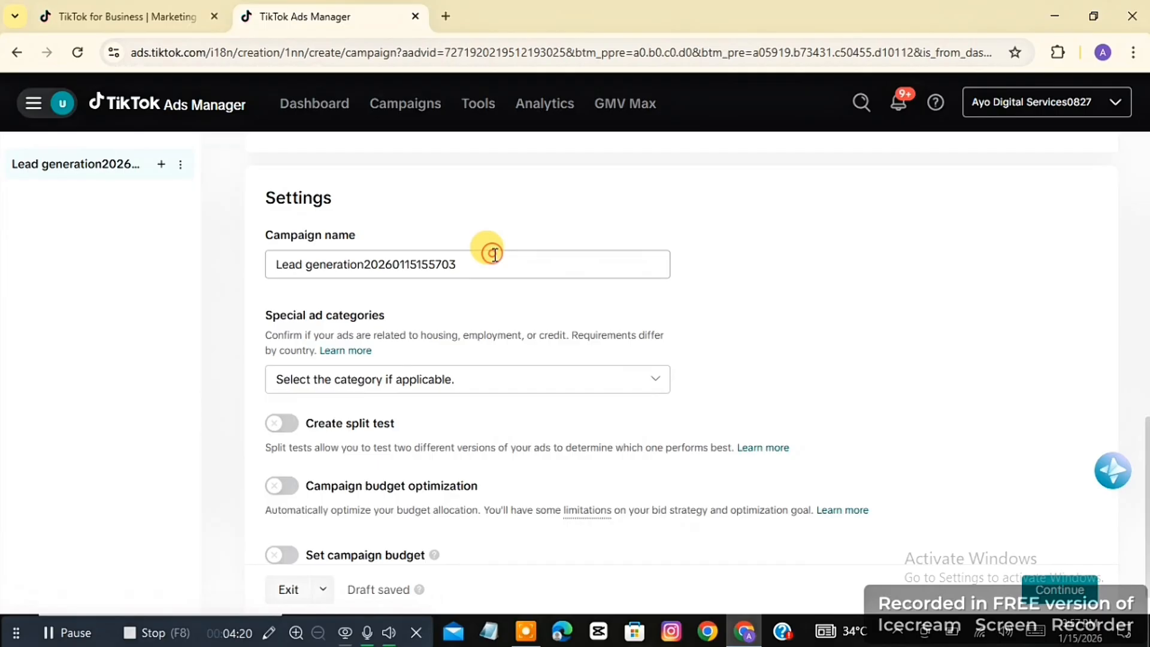
click(737, 258)
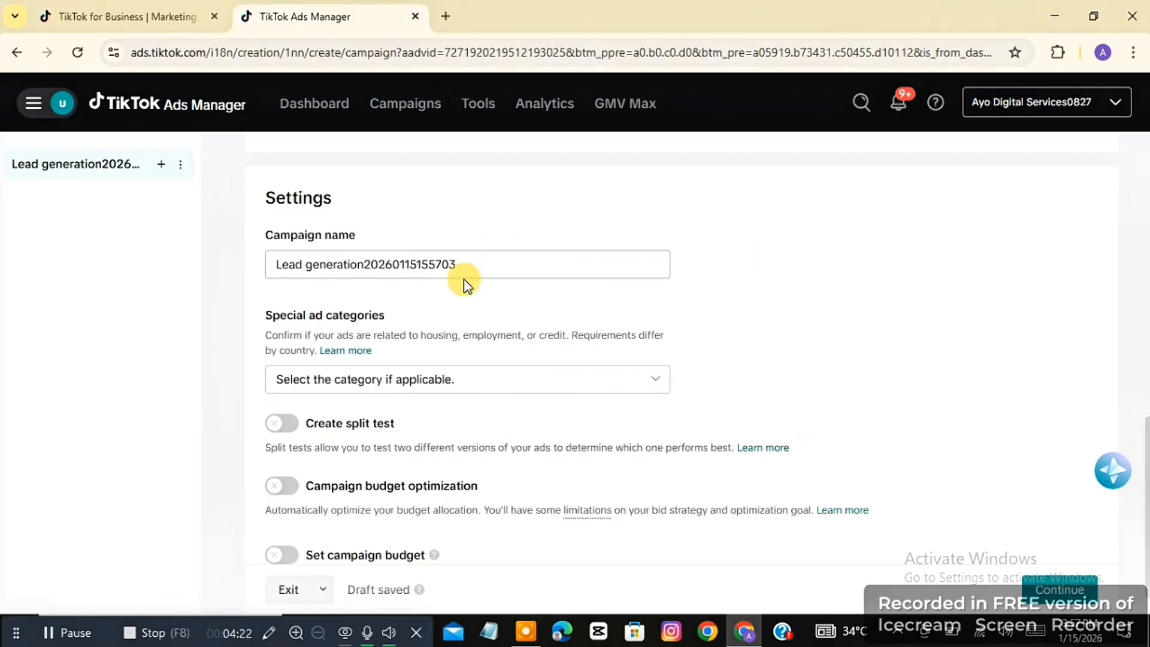
scroll(577, 316, down, 1)
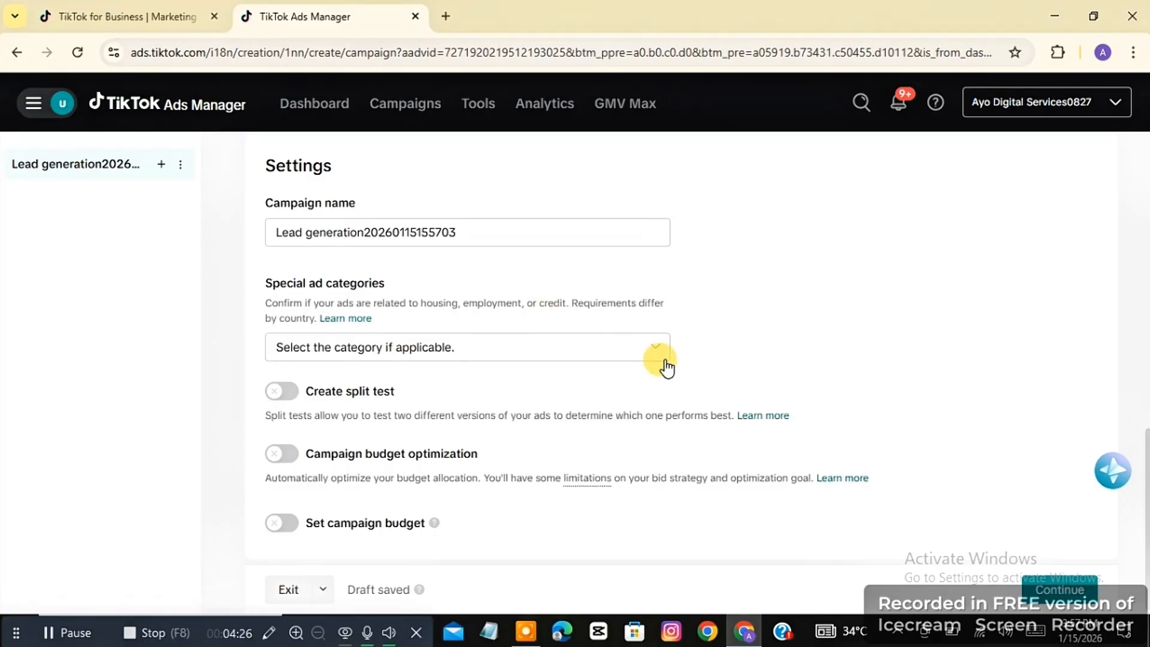
click(1042, 586)
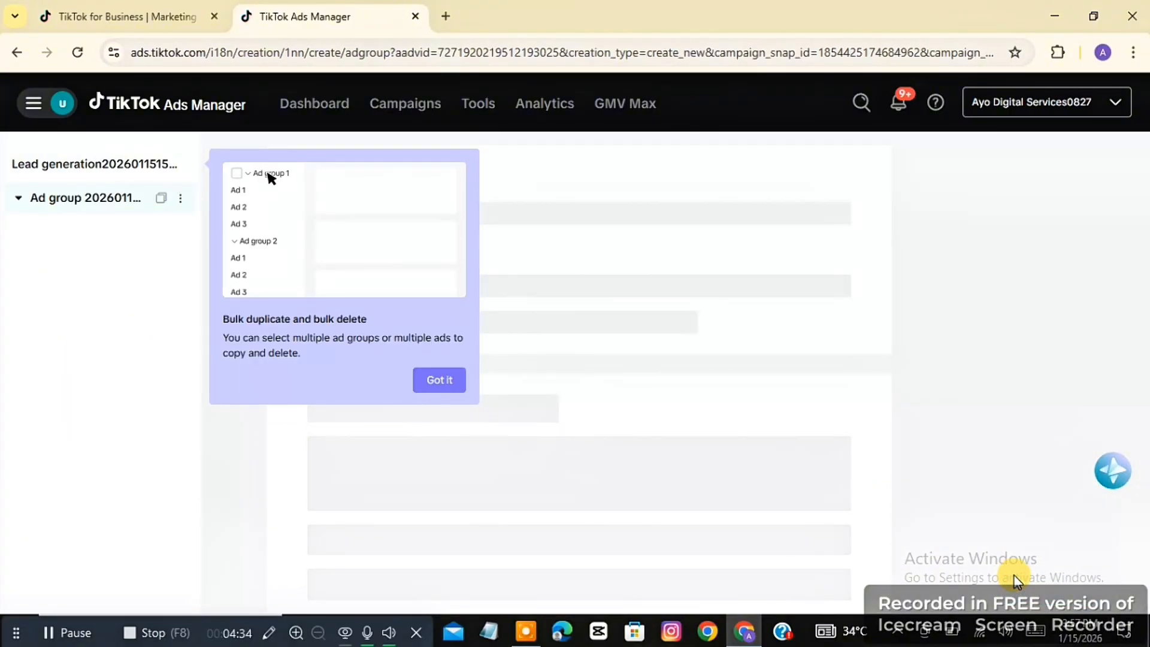
- Dismiss the bulk duplicate and delete tip and set the ad group's optimization location to TikTok direct messages
key(ctrl+minus)
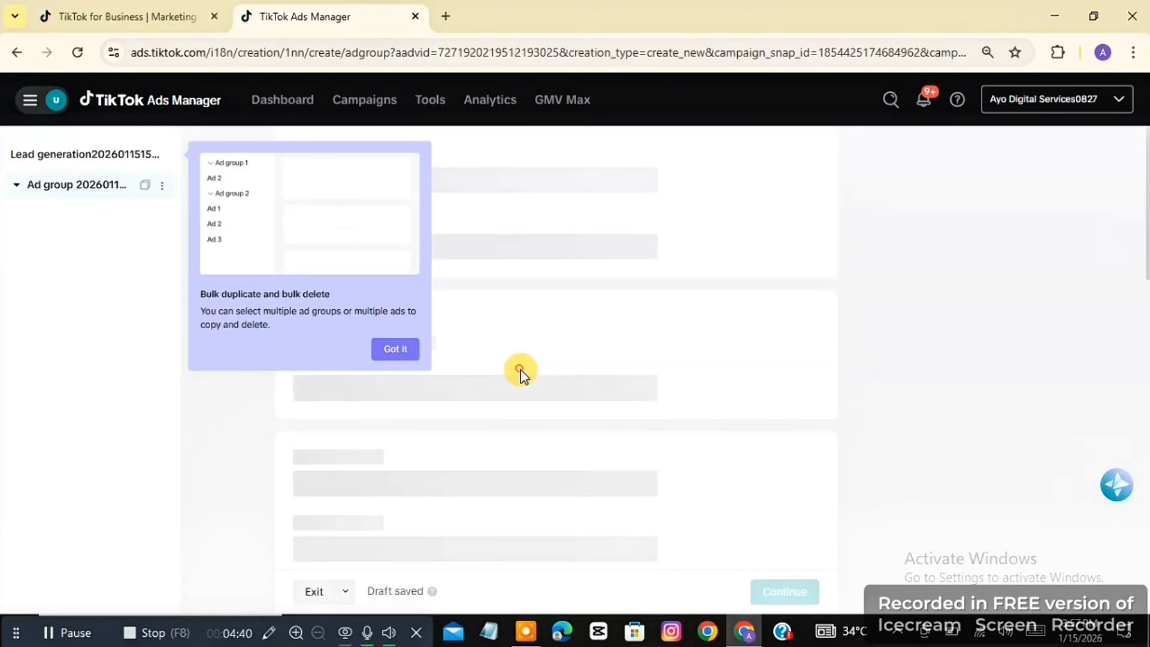
click(396, 351)
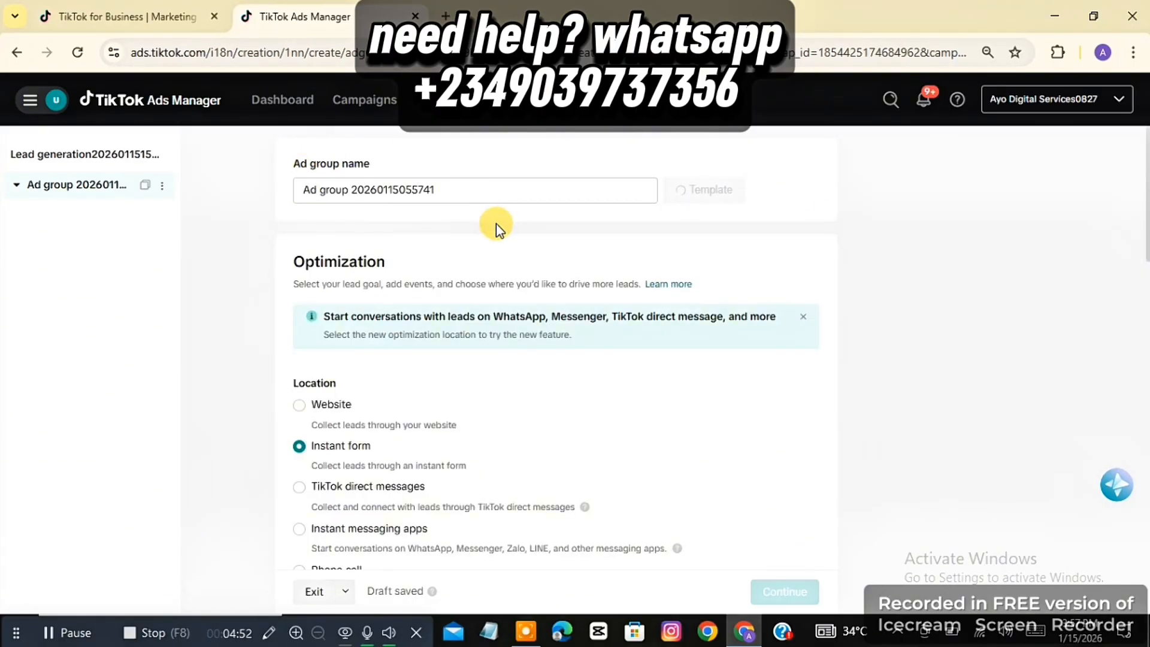
click(453, 189)
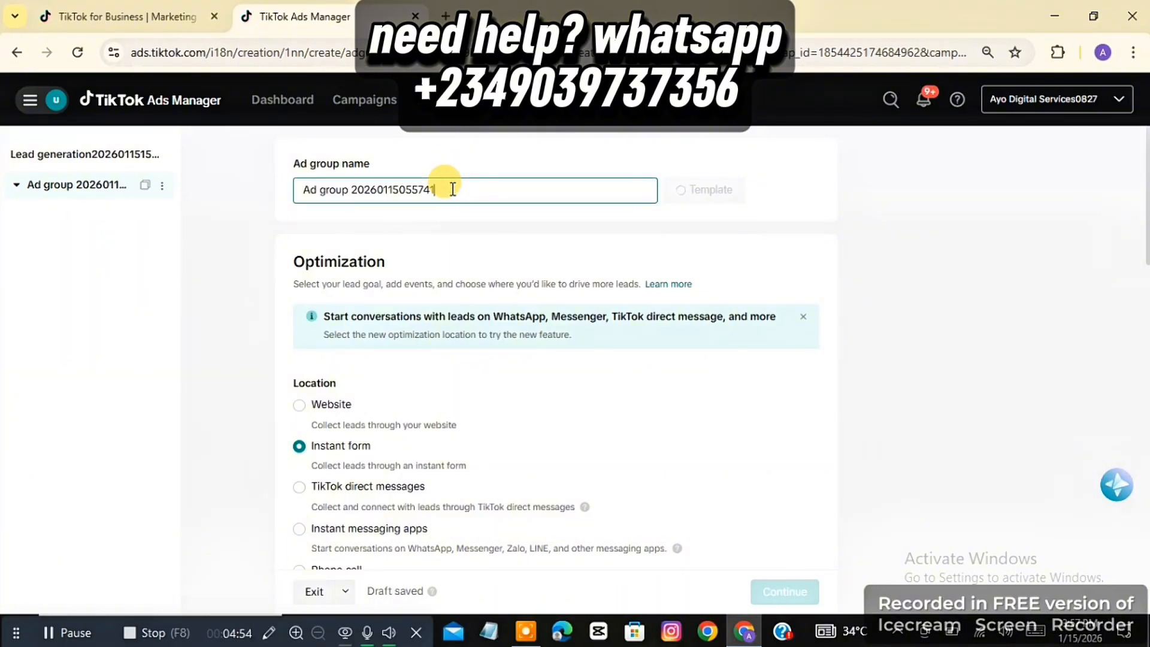
click(489, 207)
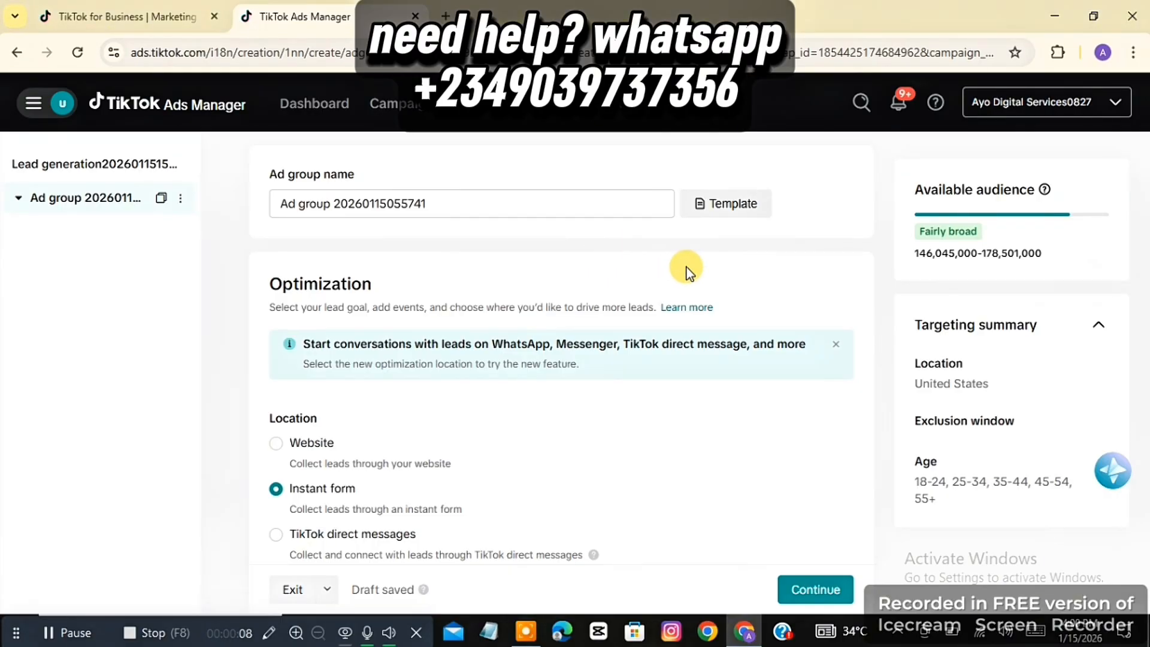
scroll(686, 268, down, 2)
scroll(687, 267, down, 1)
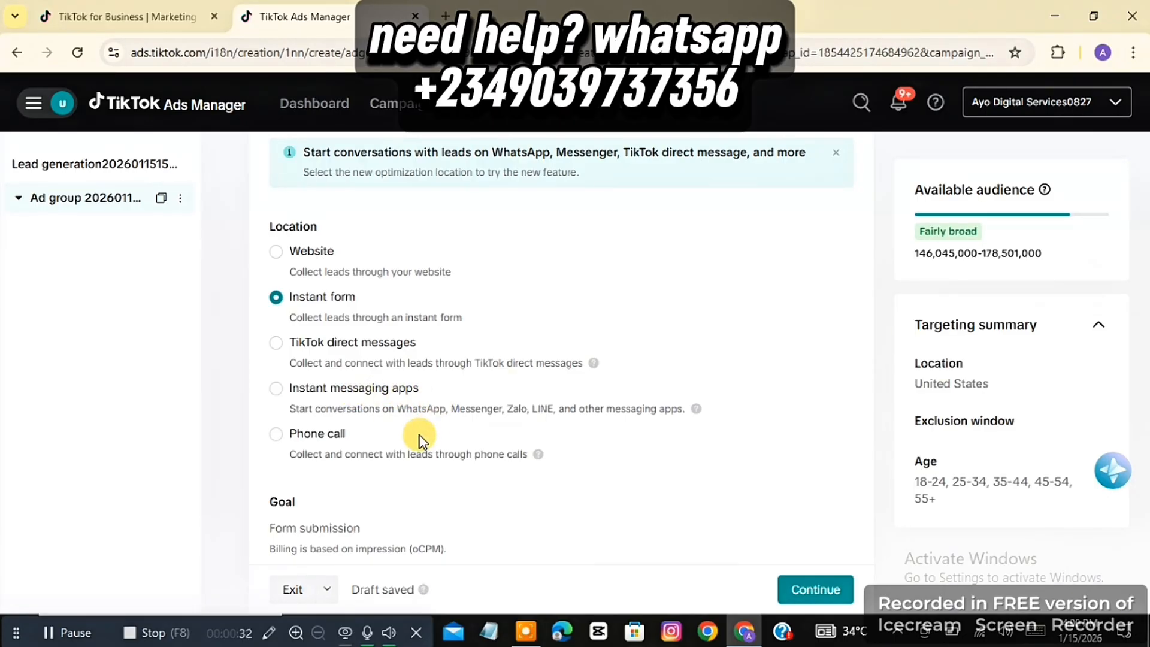
click(335, 358)
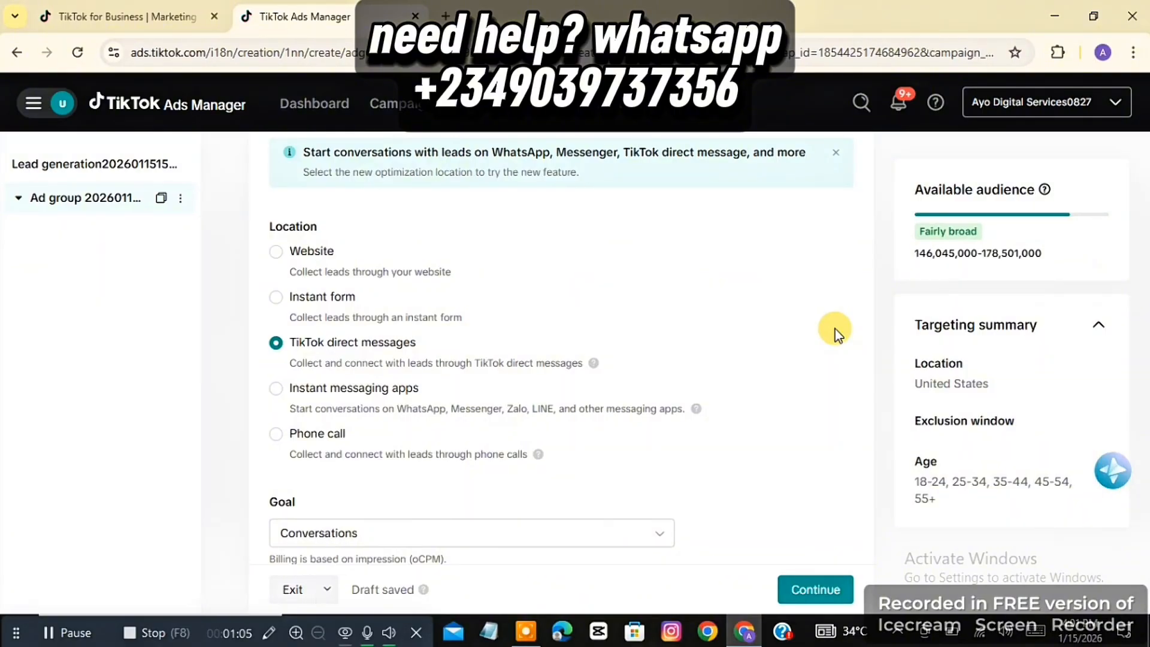
- Check which optimization goals are available for the direct messages ad group
scroll(837, 333, down, 2)
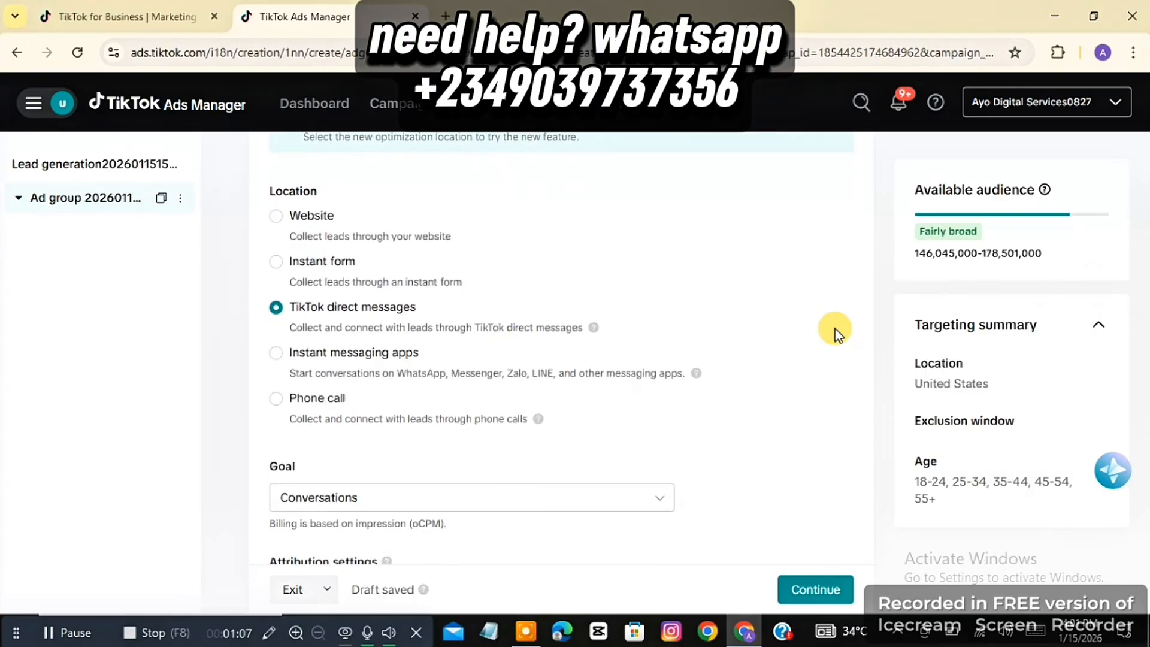
scroll(837, 334, up, 1)
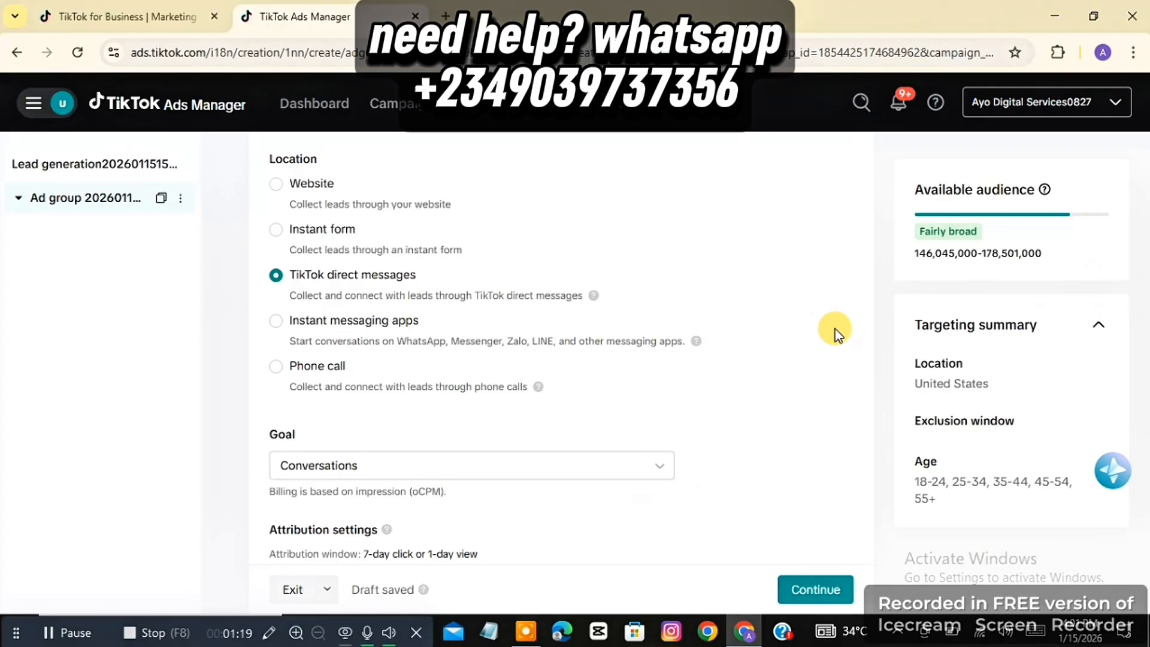
scroll(835, 329, down, 3)
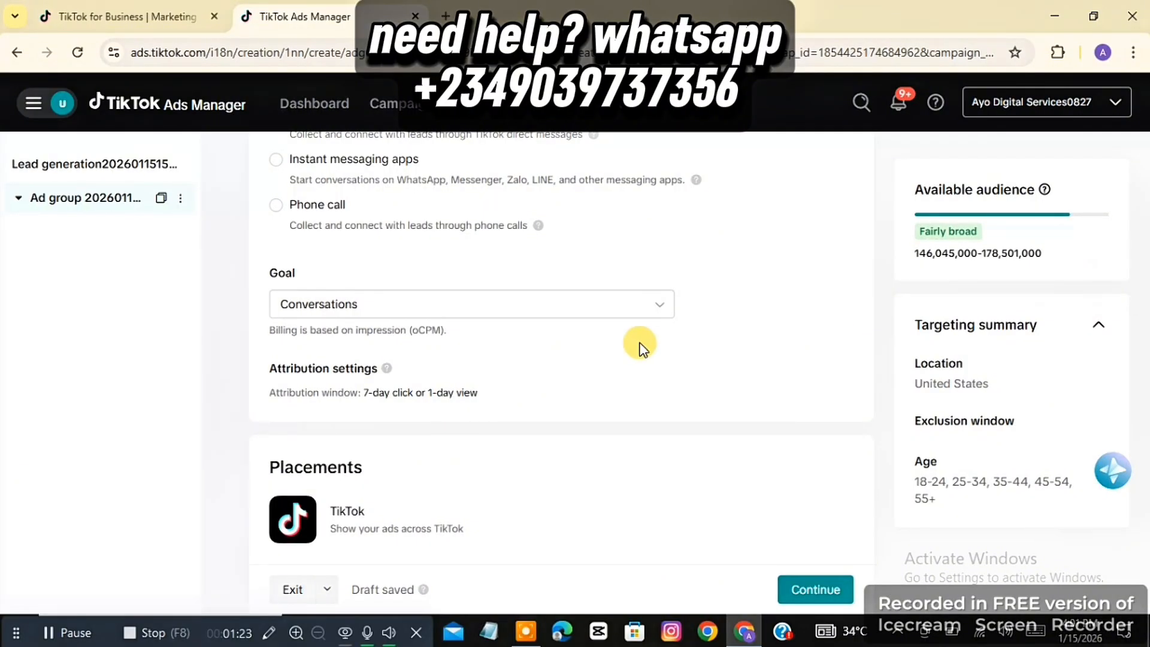
click(612, 316)
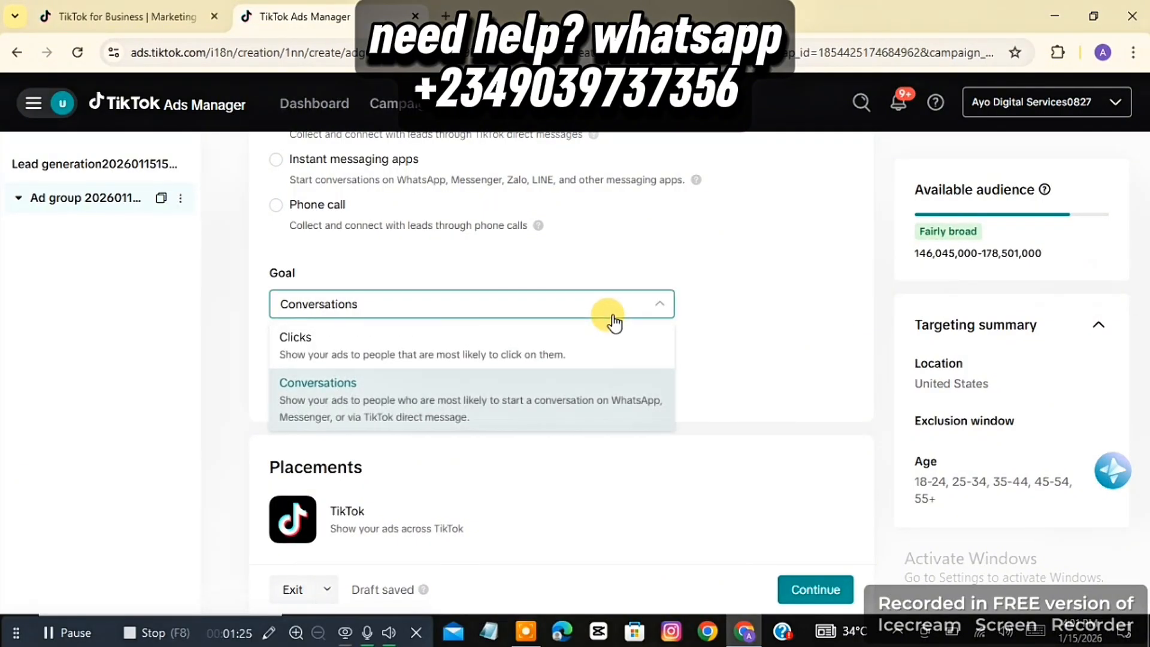
click(785, 339)
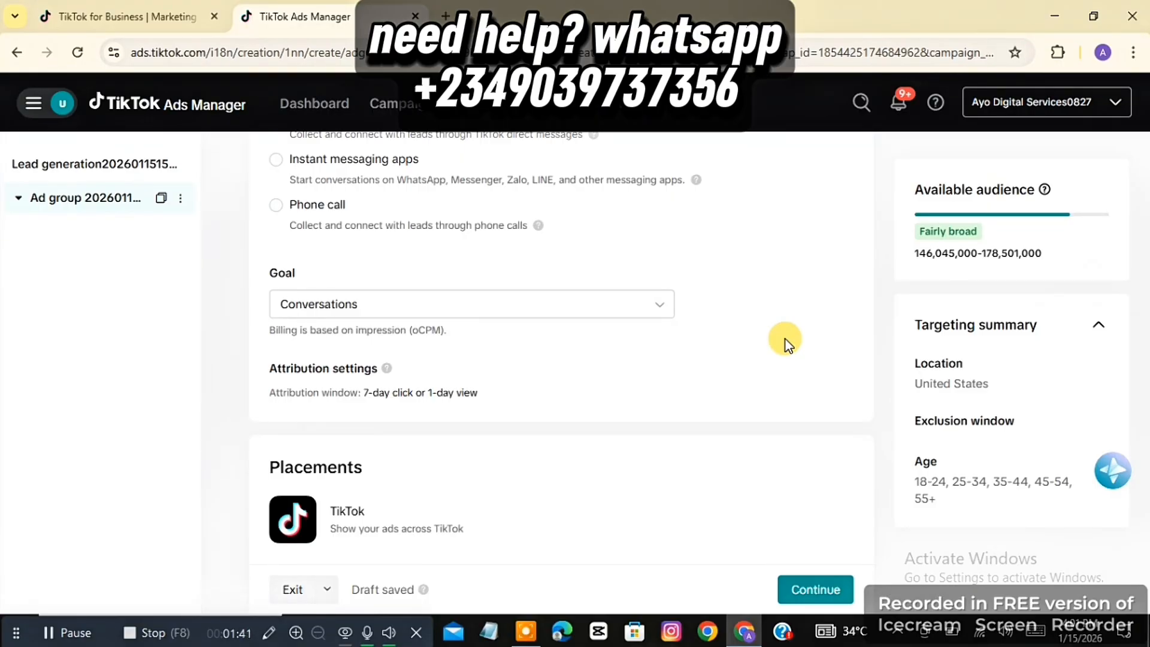
click(667, 316)
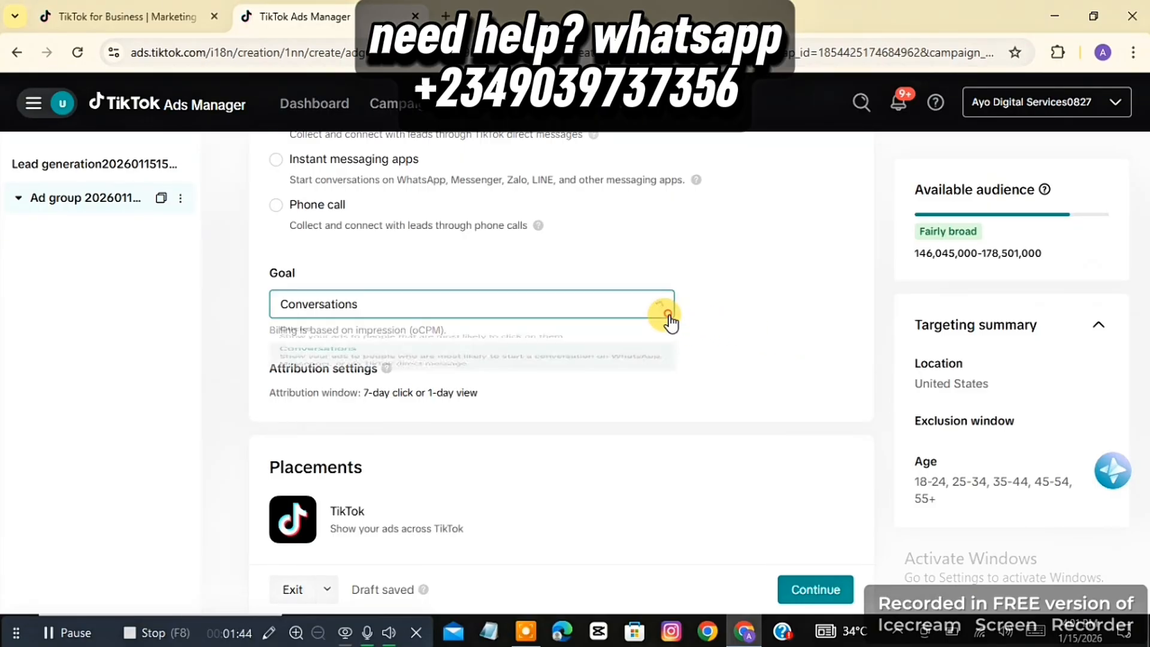
click(753, 305)
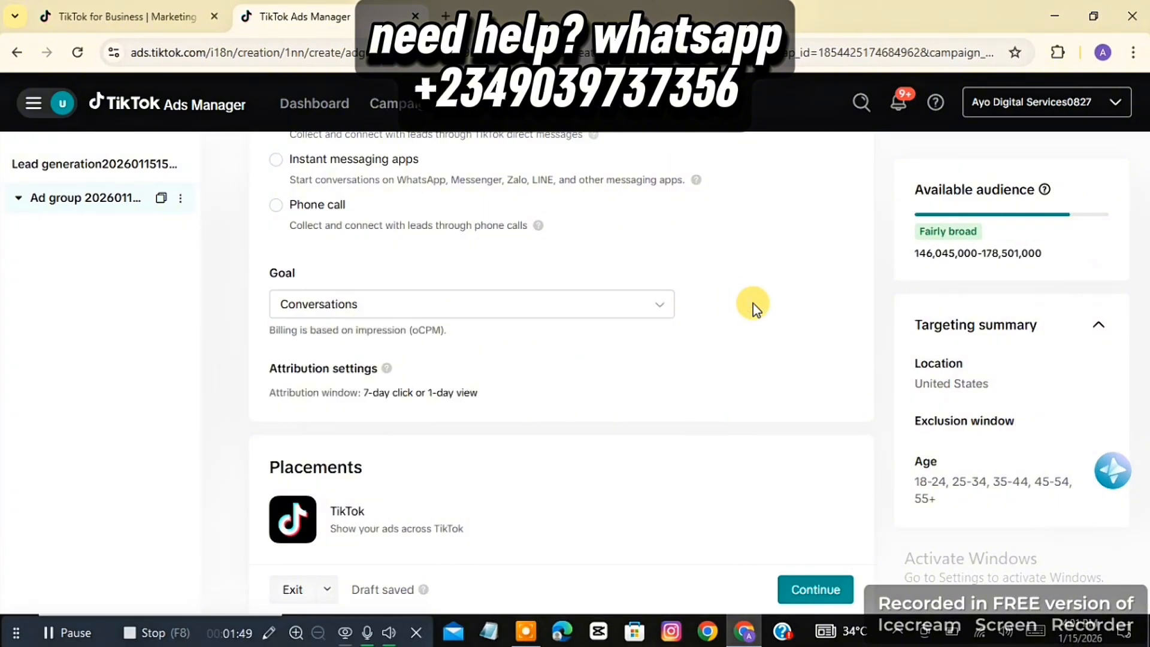
- Expand the advanced settings of the TikTok placement to view the comment, download and sharing options
scroll(753, 304, down, 4)
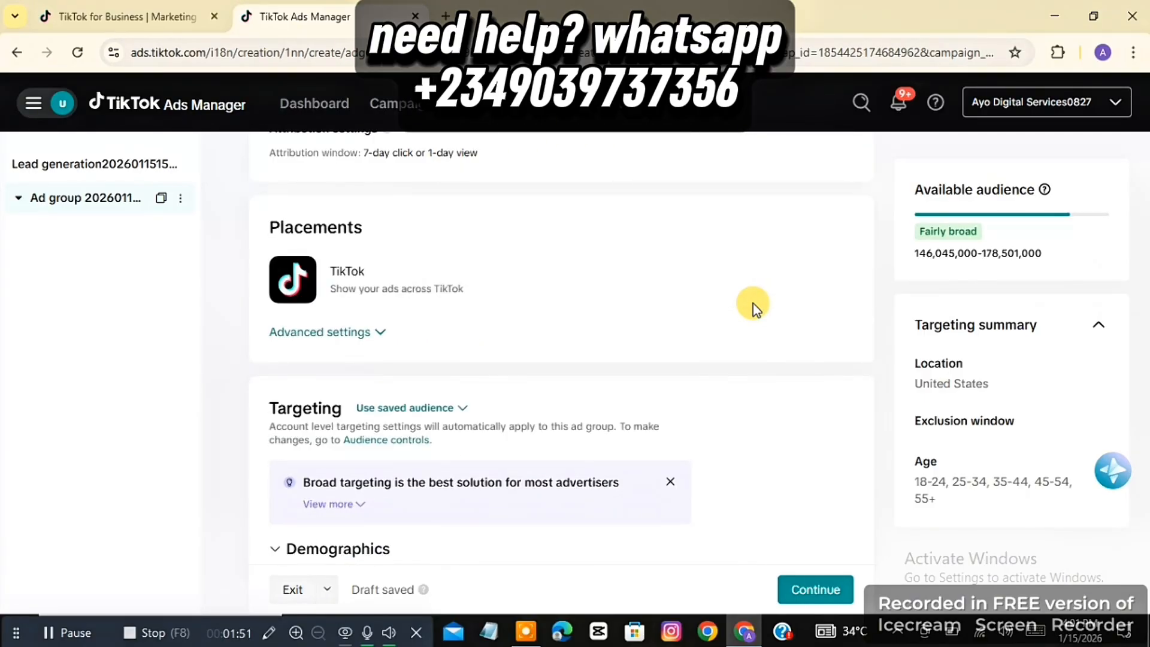
click(386, 334)
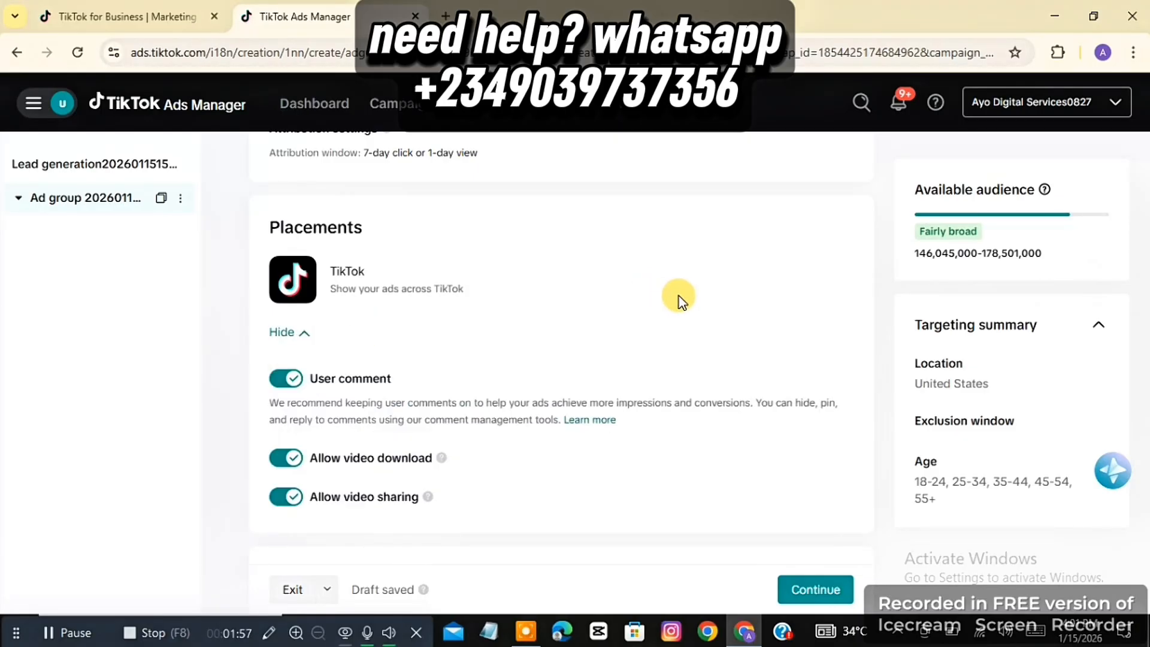
- Turn video sharing off and back on for the TikTok placement
scroll(680, 299, down, 5)
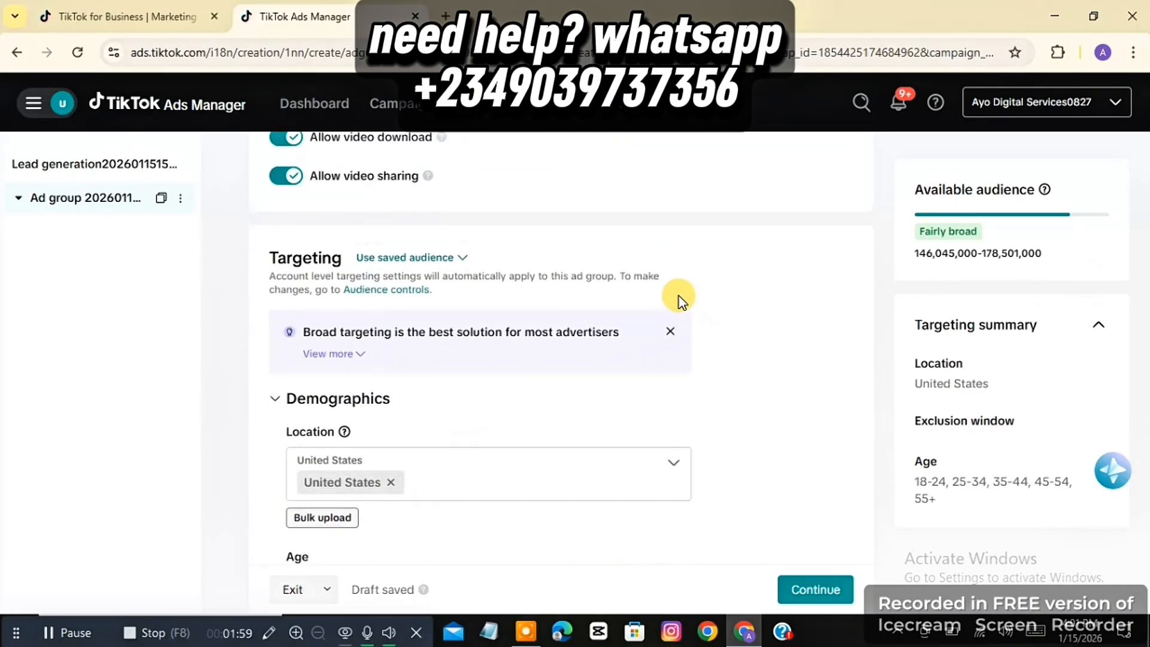
scroll(680, 304, up, 1)
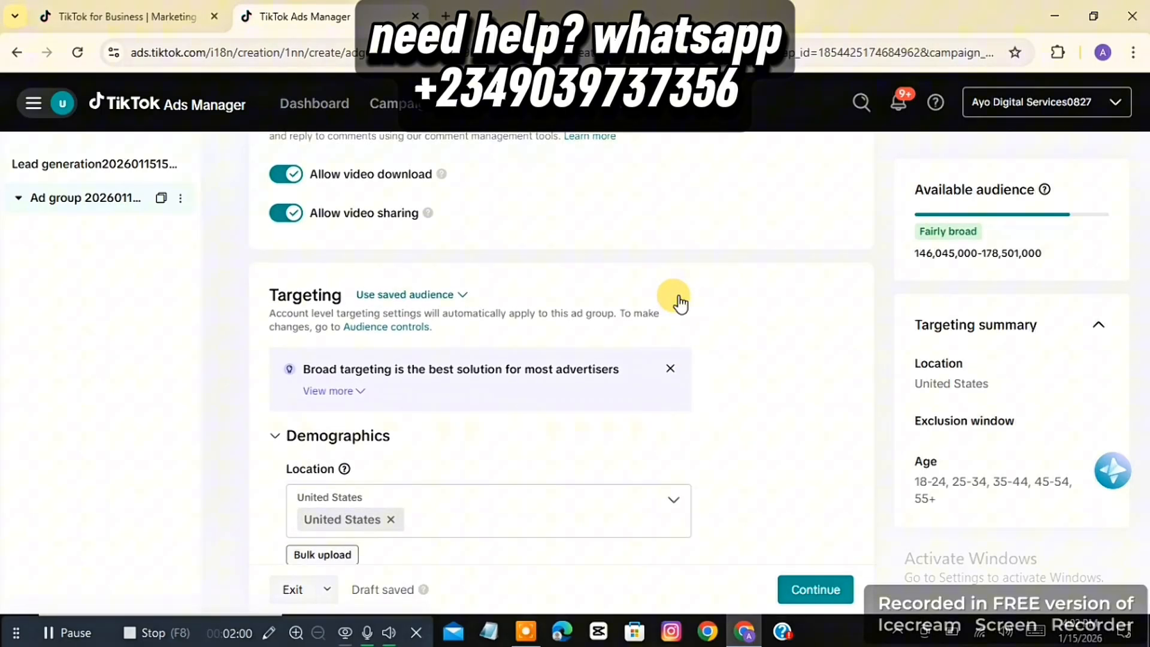
click(286, 220)
click(287, 220)
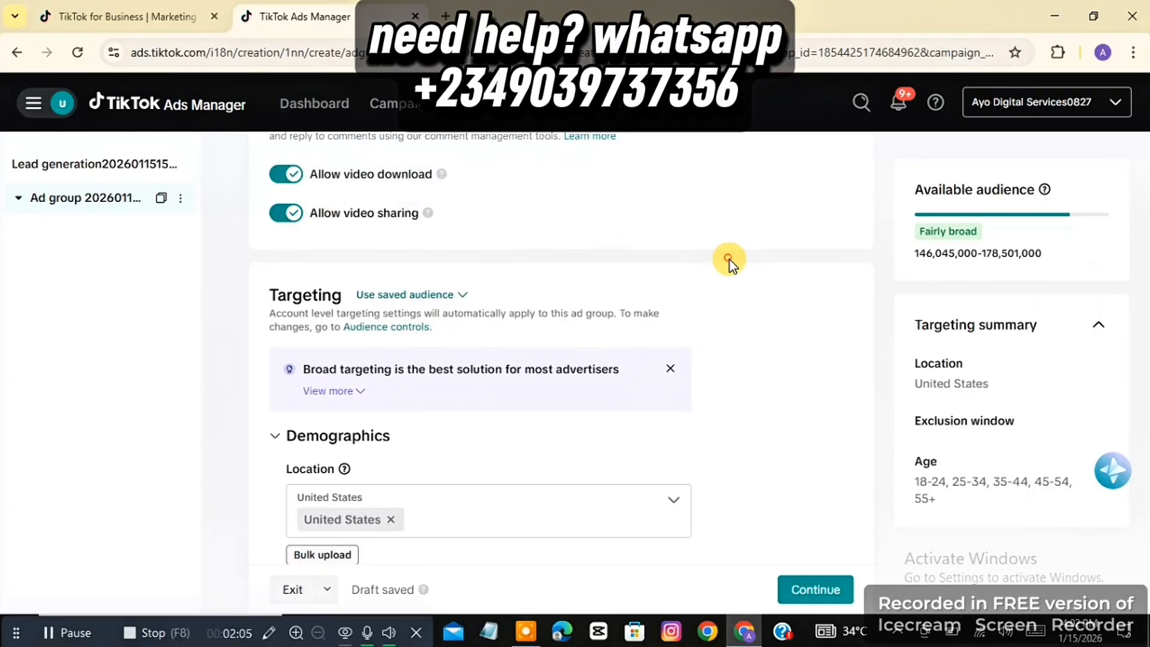
- Add Nigeria to the ad group's target locations alongside United States
scroll(730, 260, down, 2)
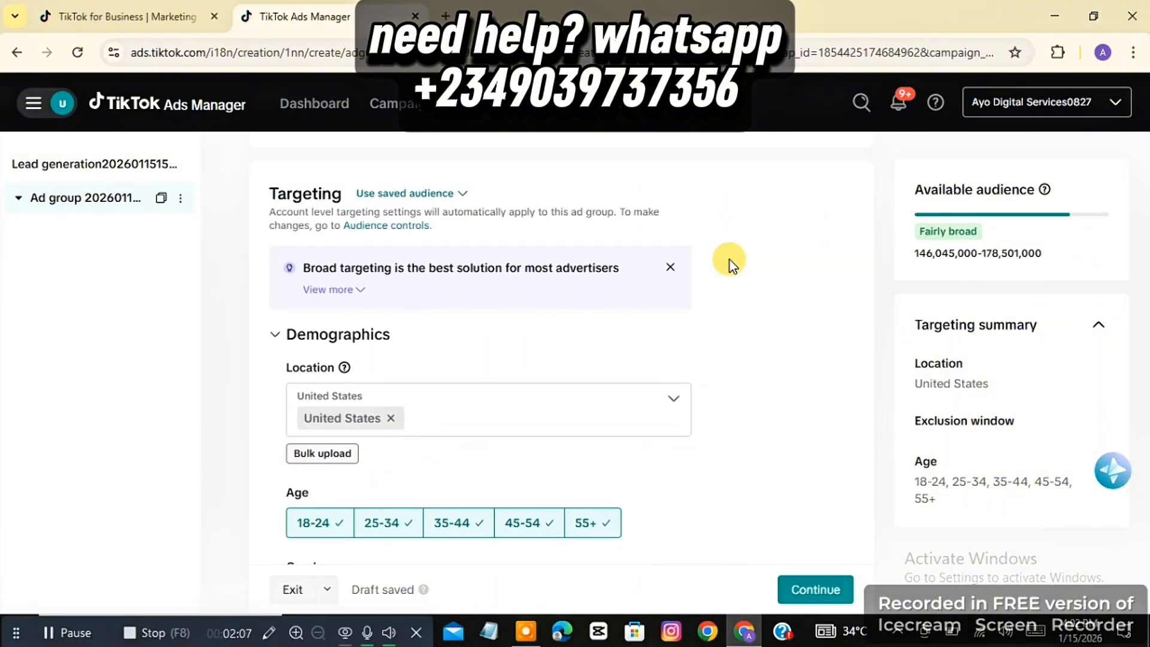
scroll(730, 260, down, 2)
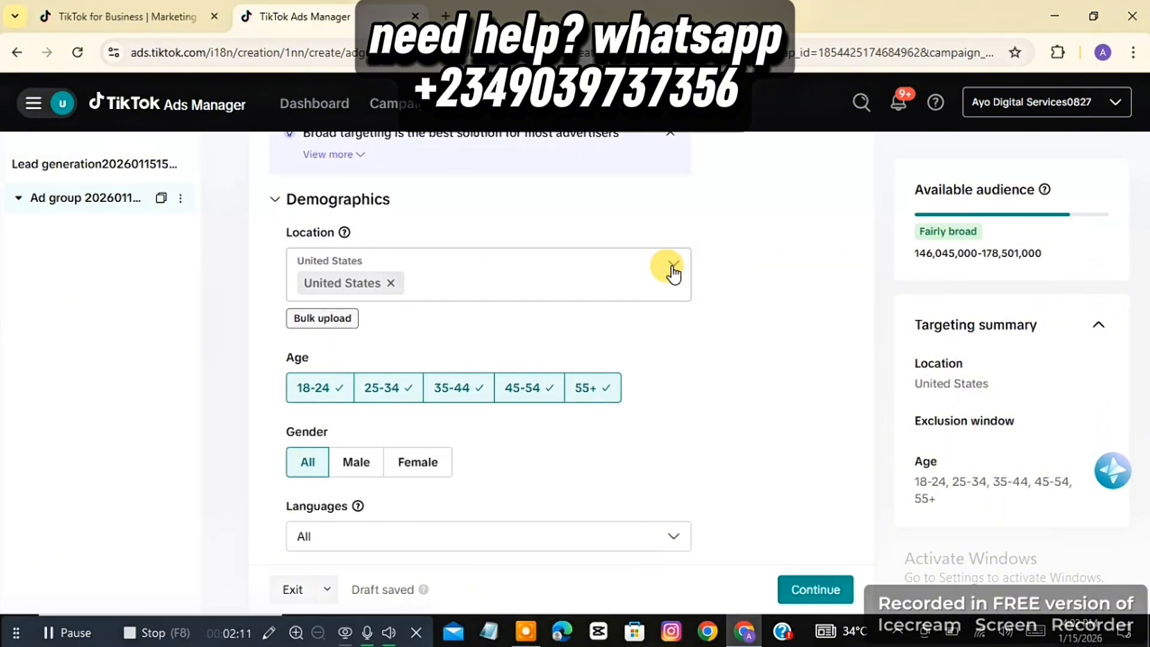
click(672, 268)
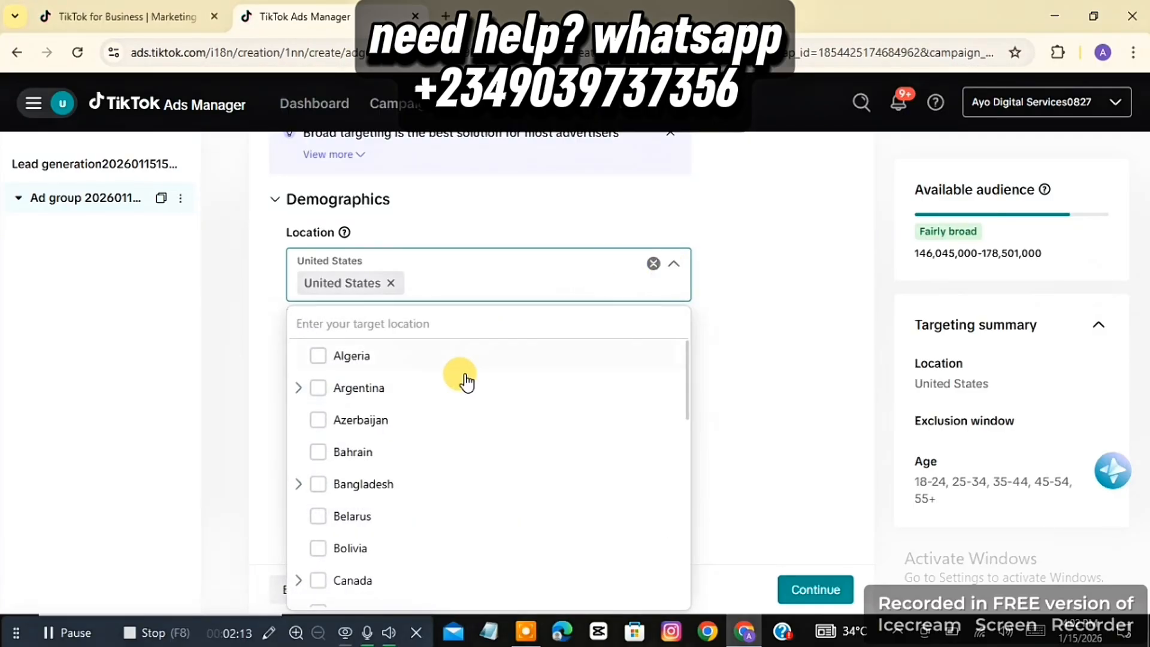
scroll(464, 380, down, 1)
scroll(466, 380, down, 15)
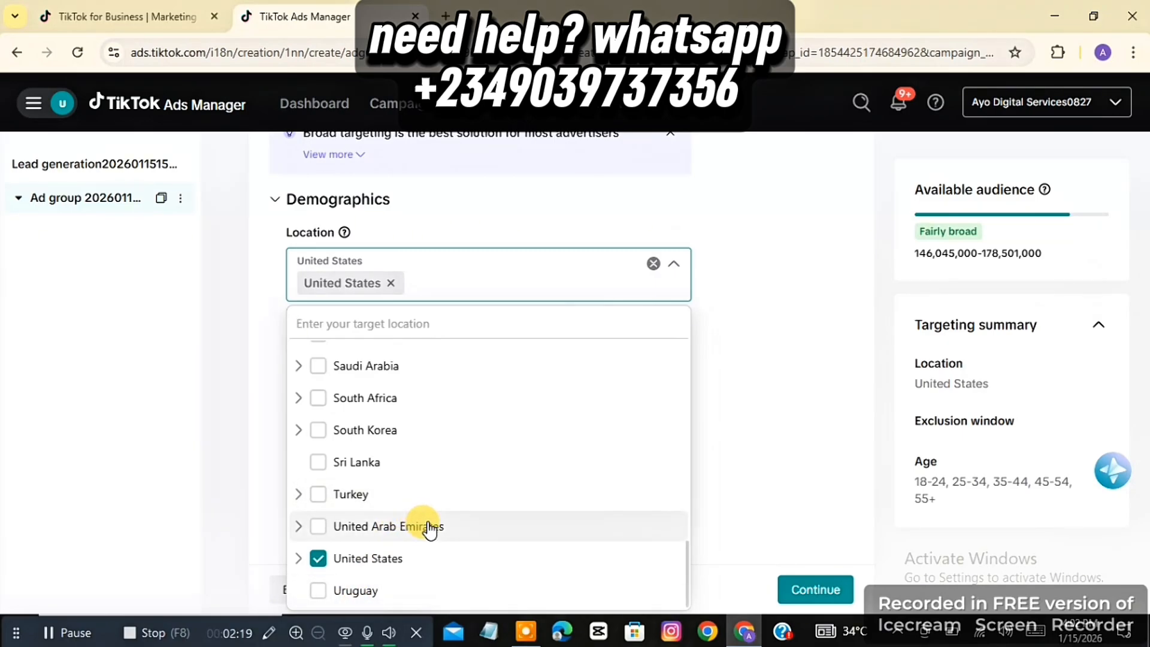
scroll(423, 527, up, 3)
scroll(426, 527, up, 3)
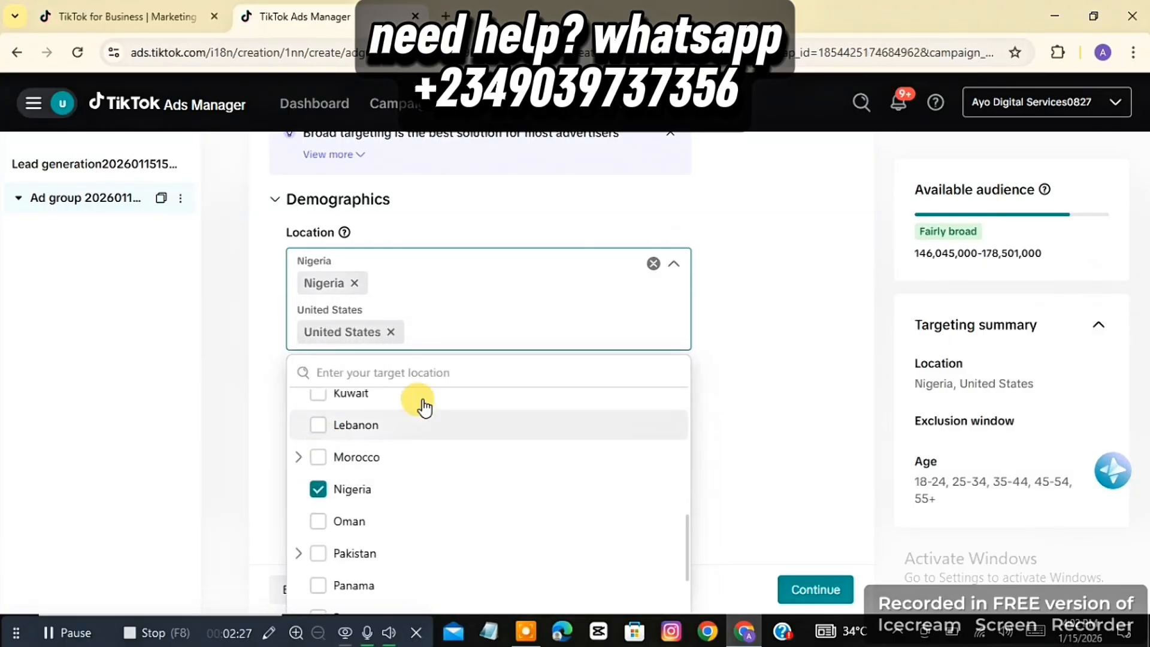
click(792, 376)
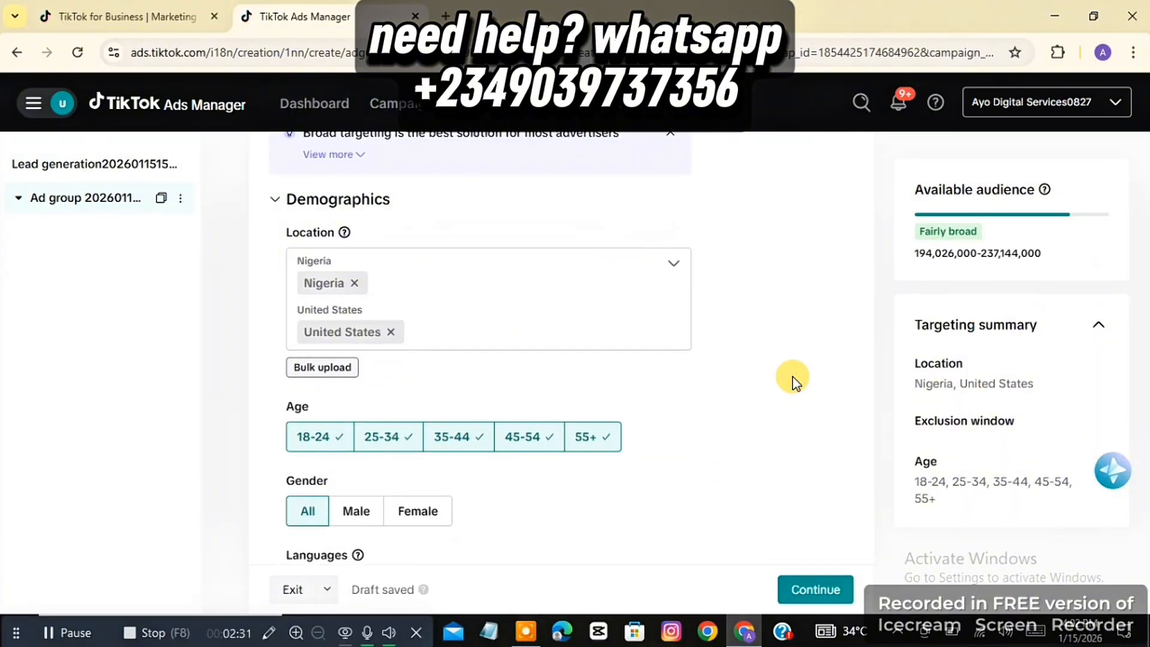
- Exclude the 18-24 and 55+ age groups, keeping 25-34, 35-44 and 45-54 targeted
scroll(793, 376, down, 2)
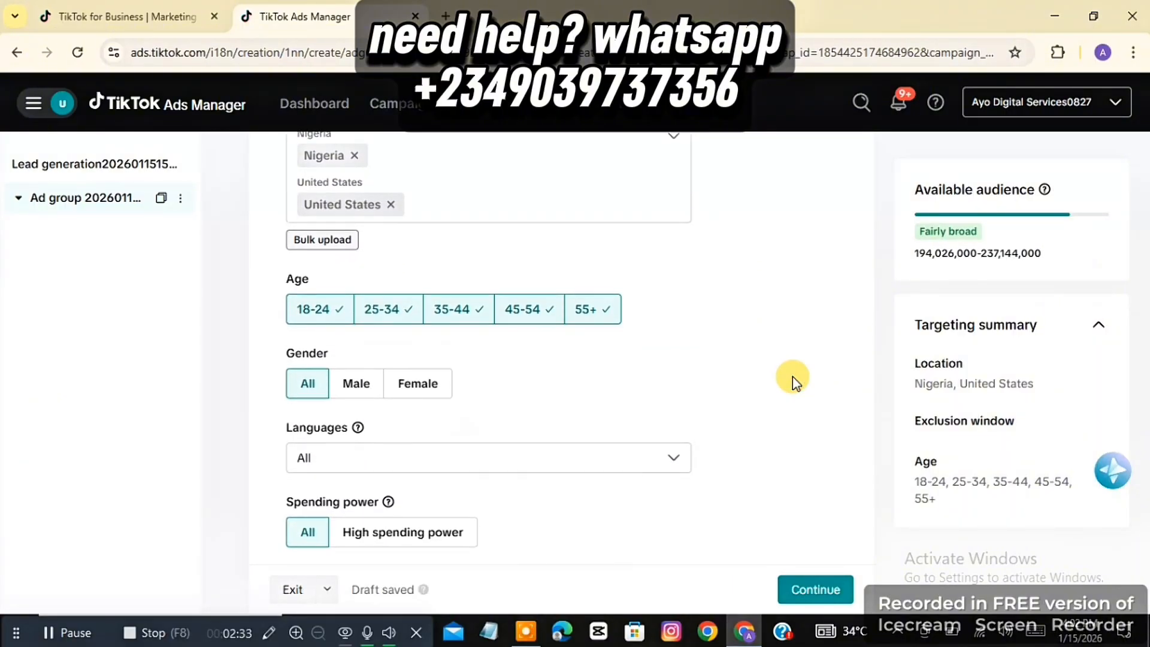
click(329, 324)
click(329, 322)
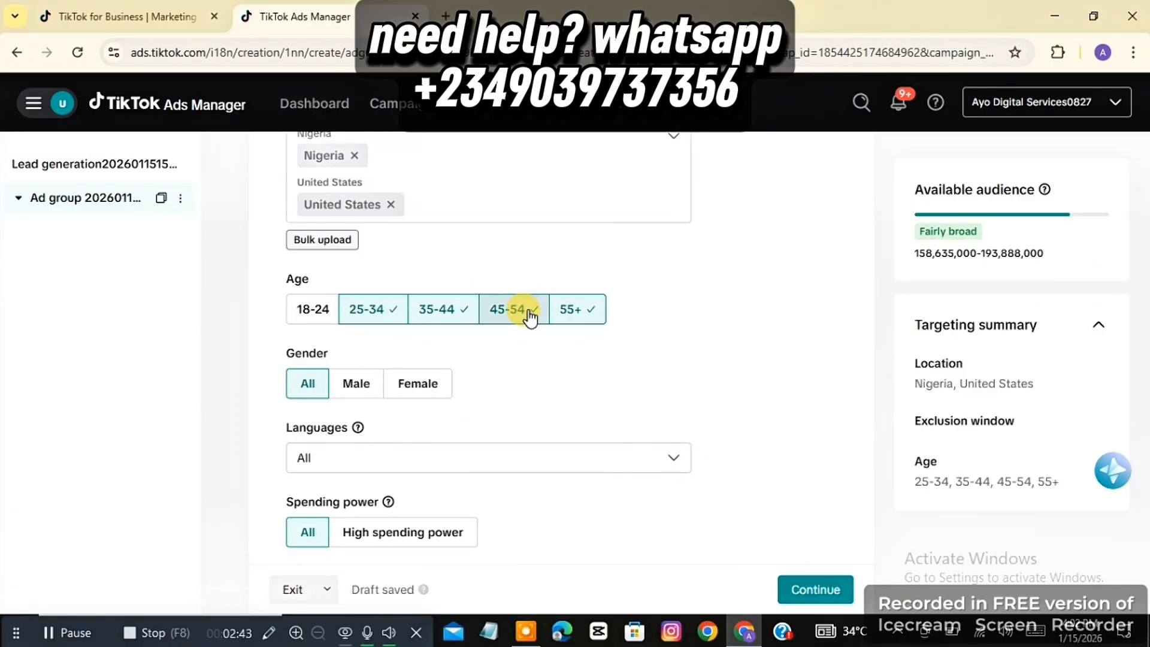
click(584, 324)
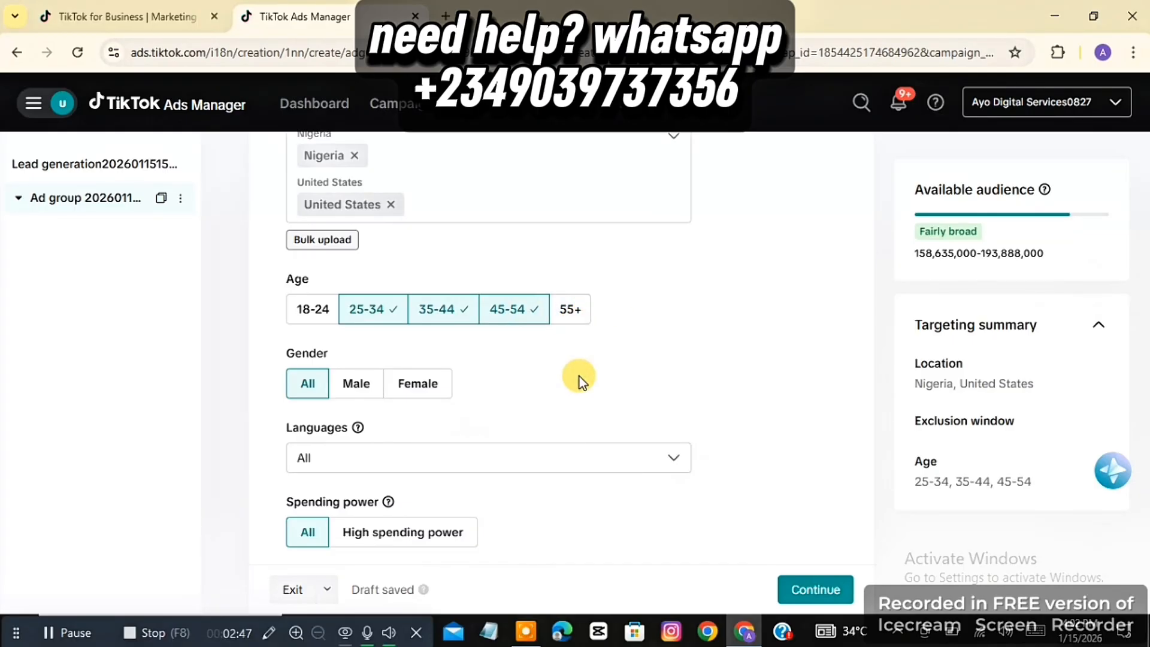
- Try the Male and Female gender options, and return the gender targeting to All
scroll(580, 376, down, 2)
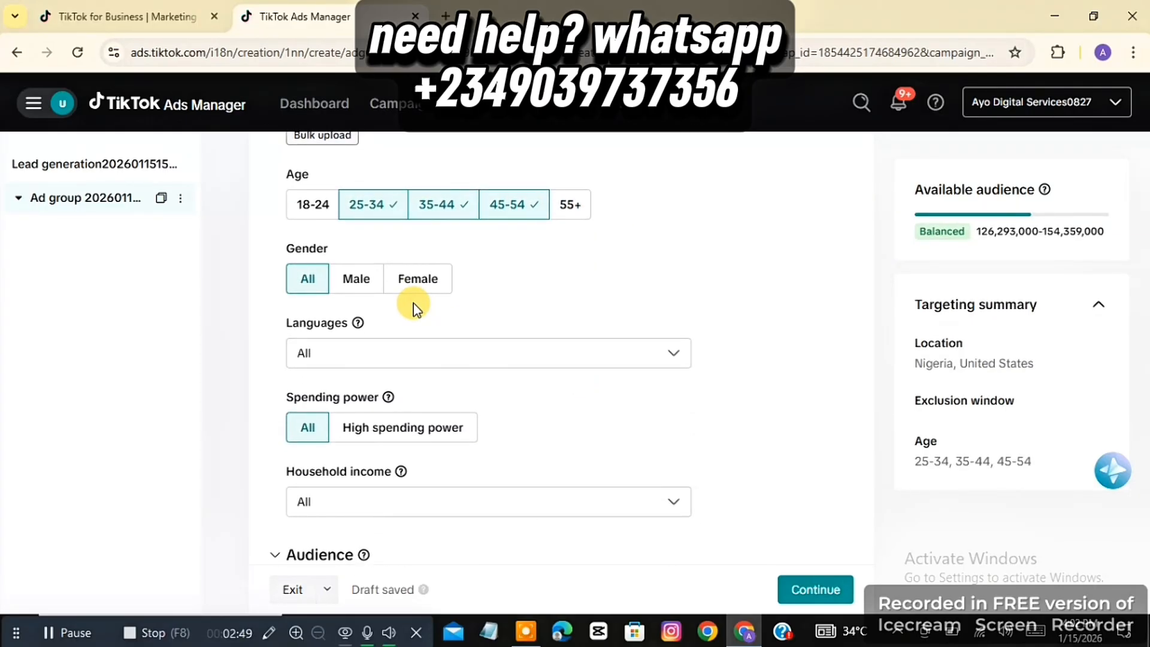
click(378, 292)
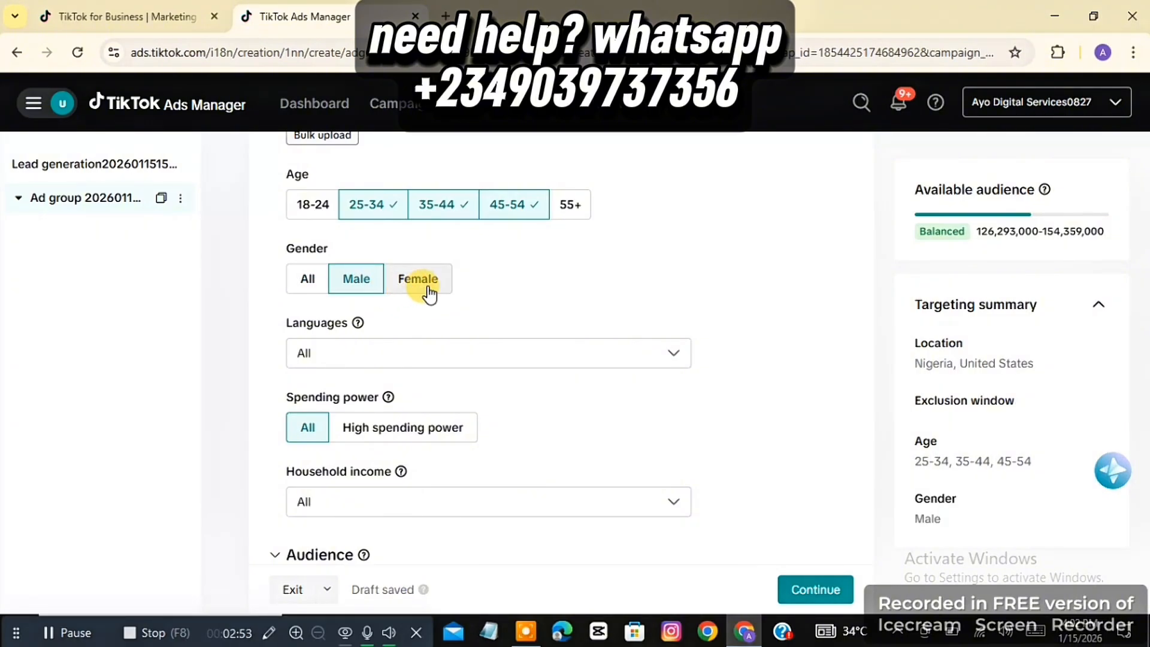
click(395, 284)
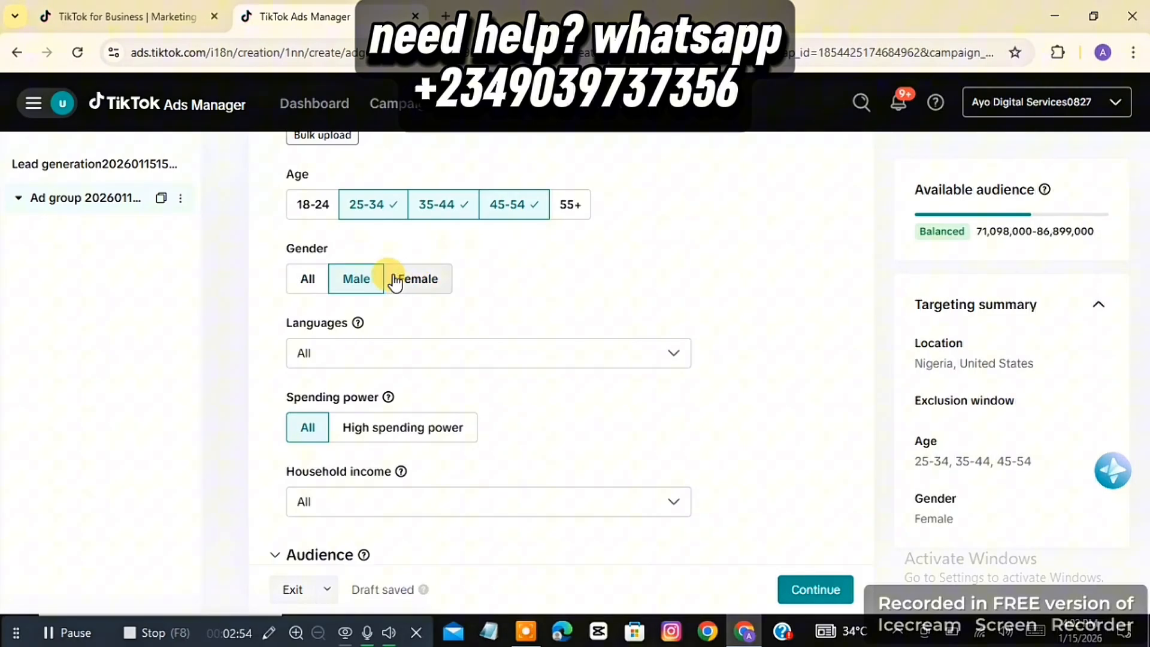
click(313, 287)
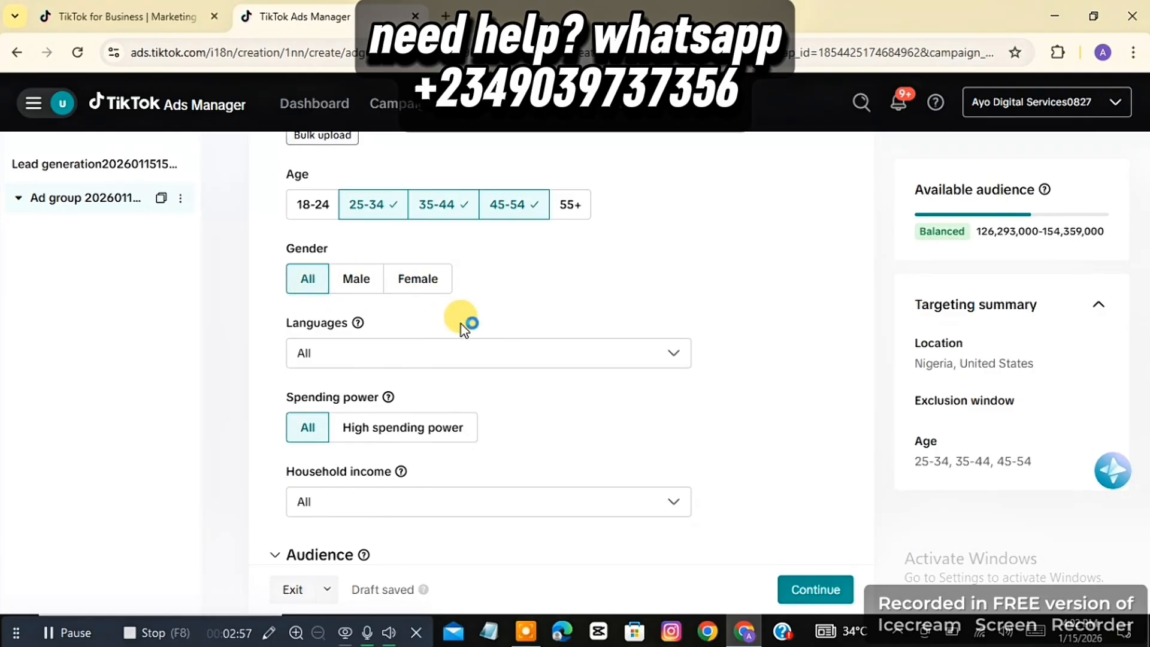
- Set the targeting language to English and the spending power to High spending power
scroll(462, 323, down, 1)
click(444, 292)
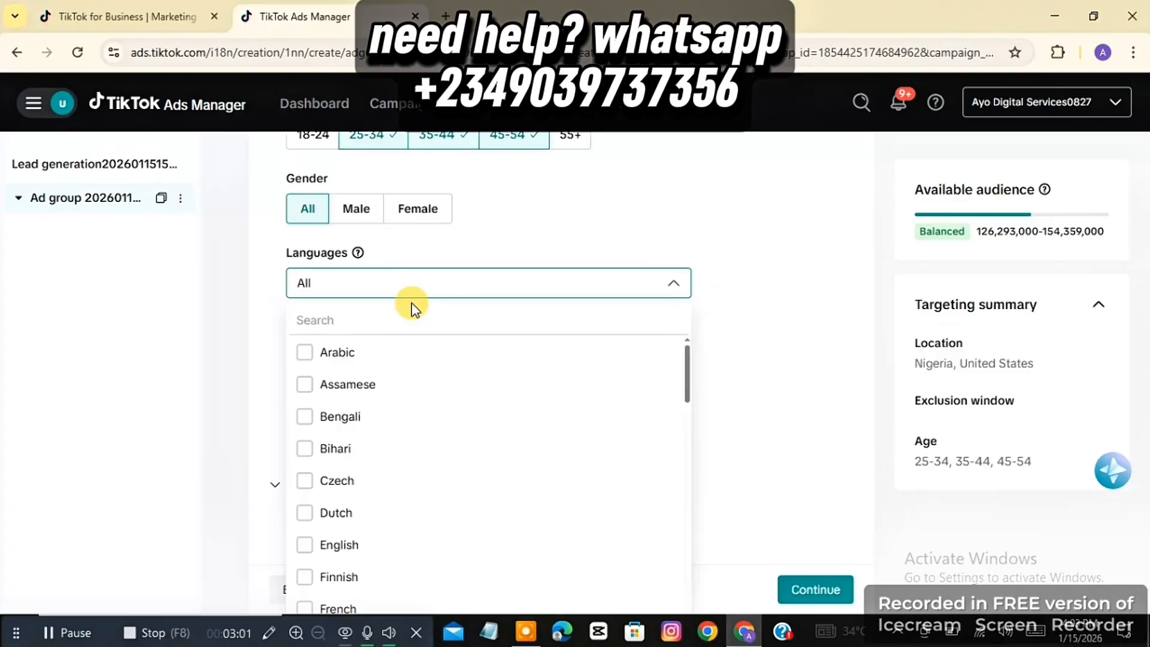
click(406, 319)
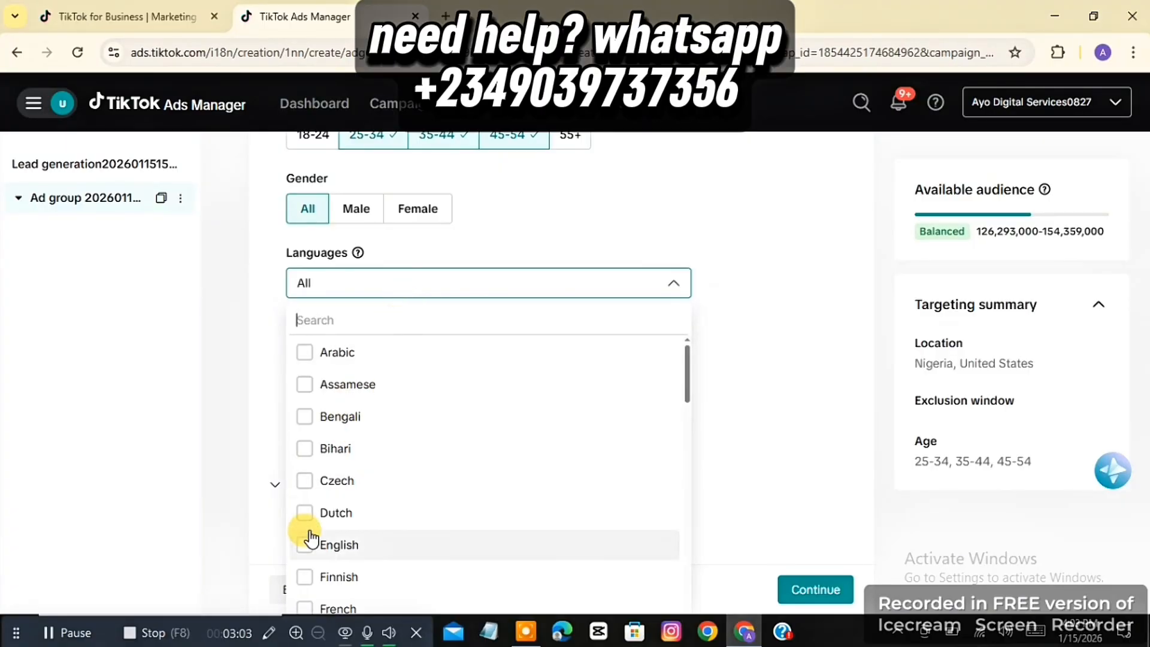
click(306, 544)
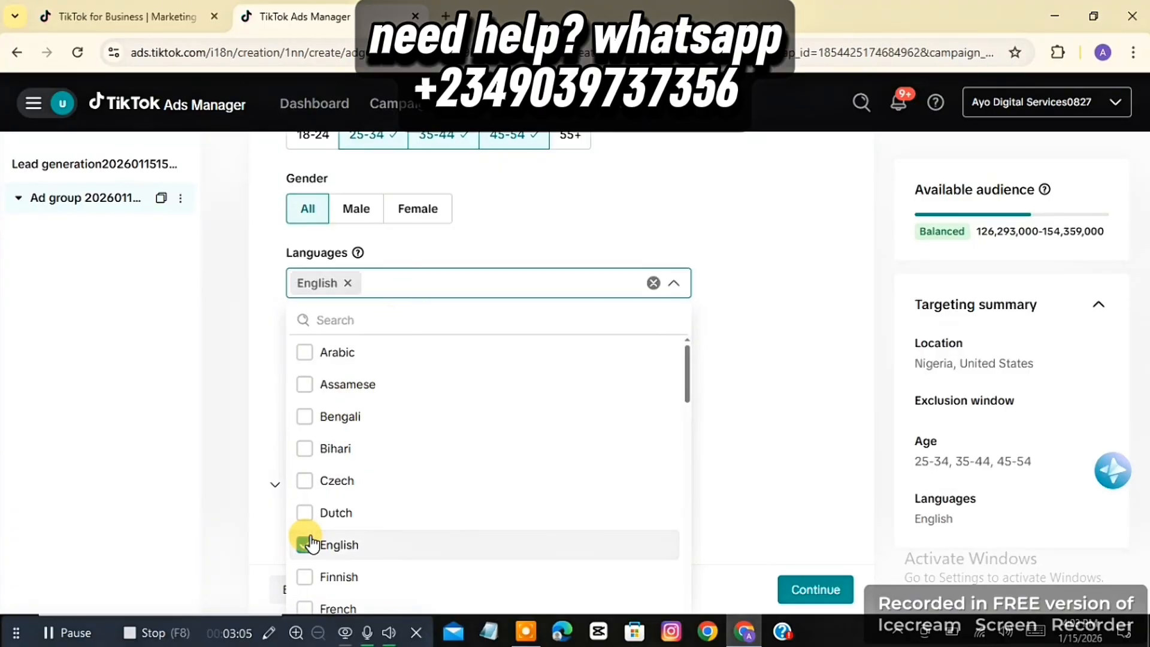
click(769, 369)
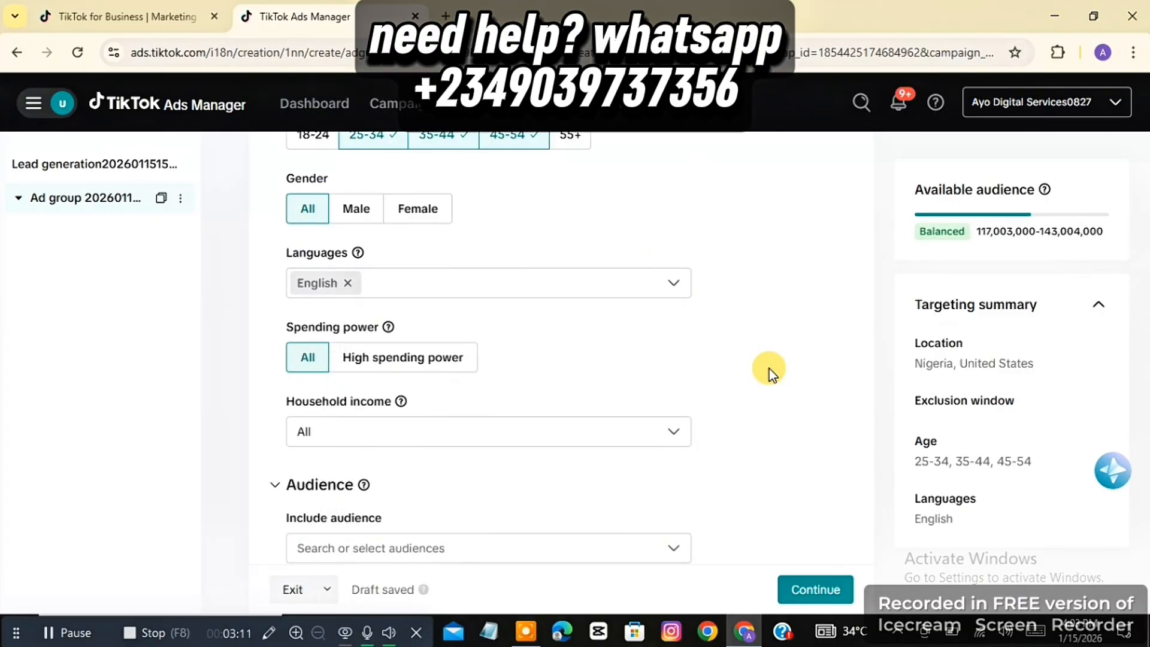
scroll(770, 368, down, 1)
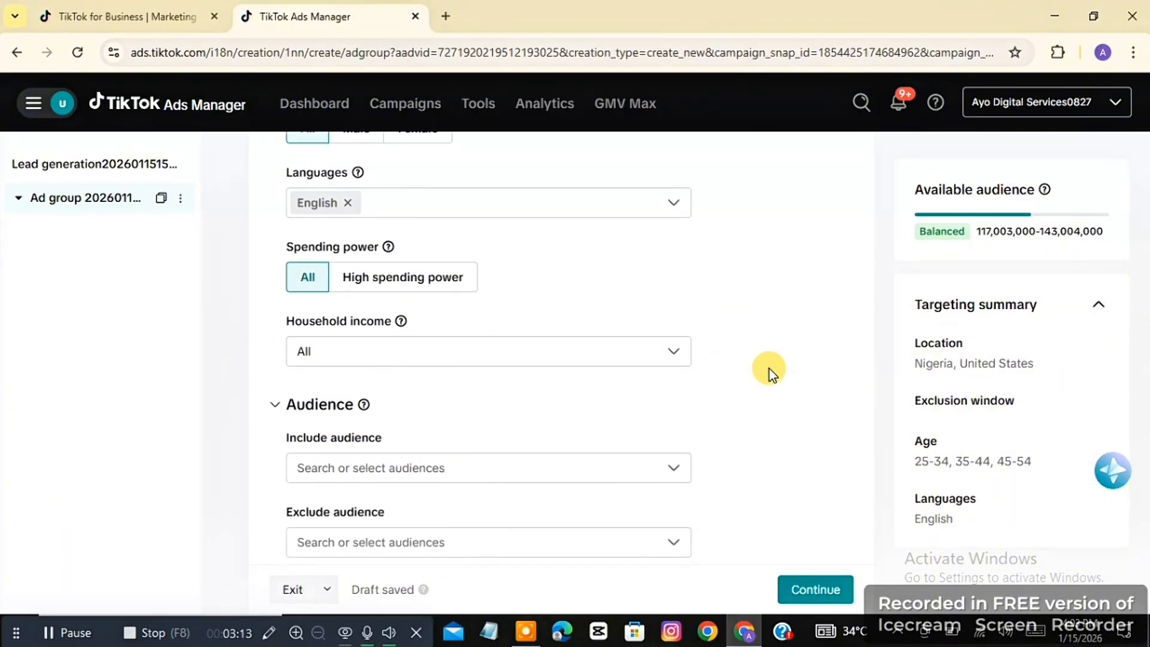
click(427, 292)
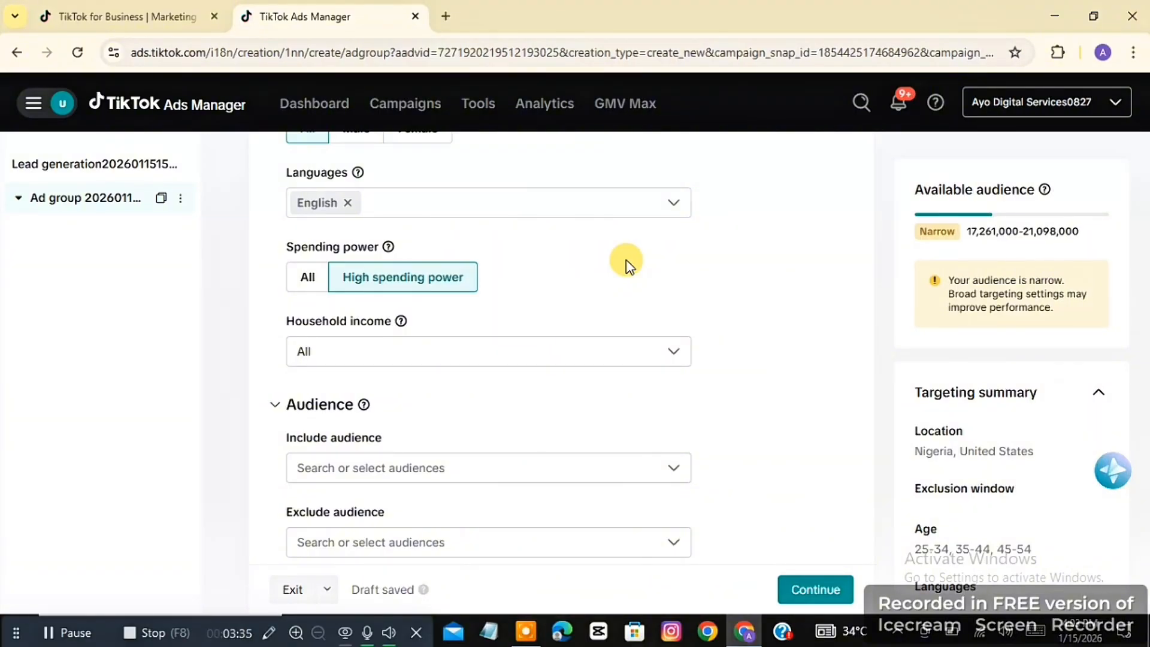
- Check which saved audiences can be included in the ad group's targeting
scroll(627, 260, down, 1)
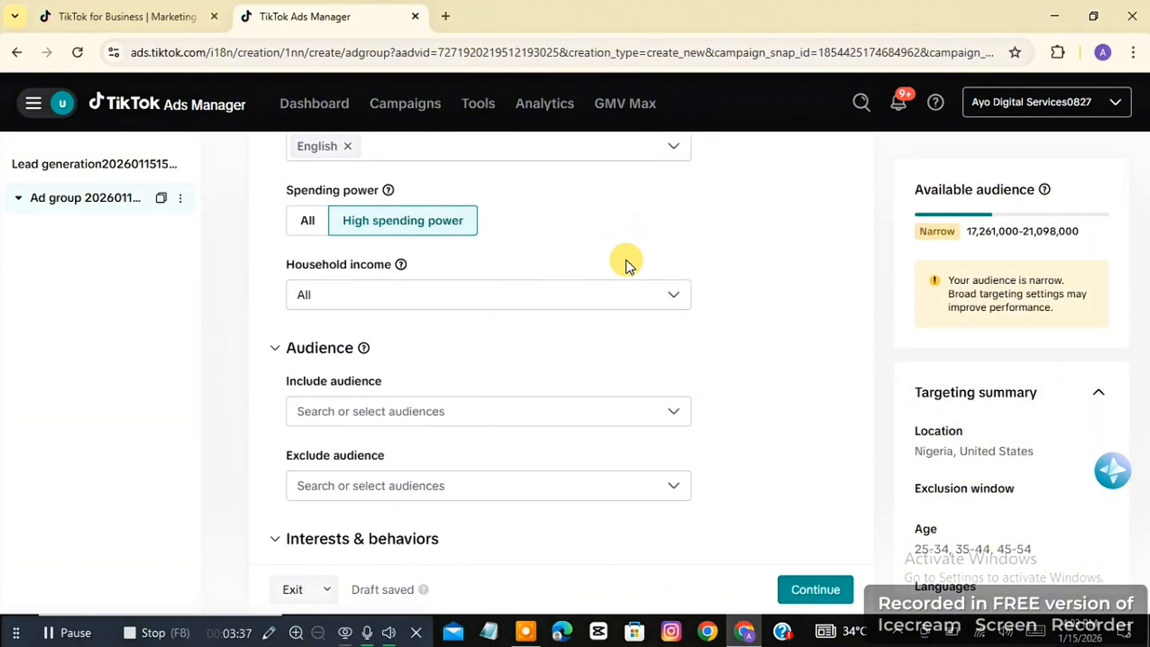
scroll(627, 260, down, 3)
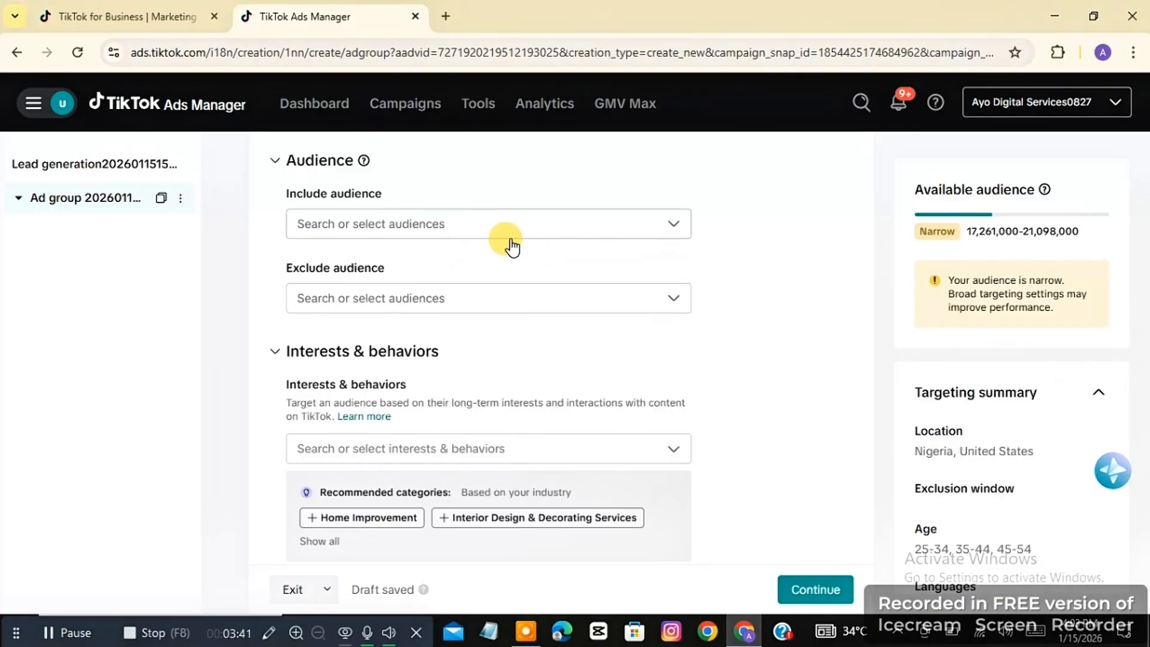
click(512, 245)
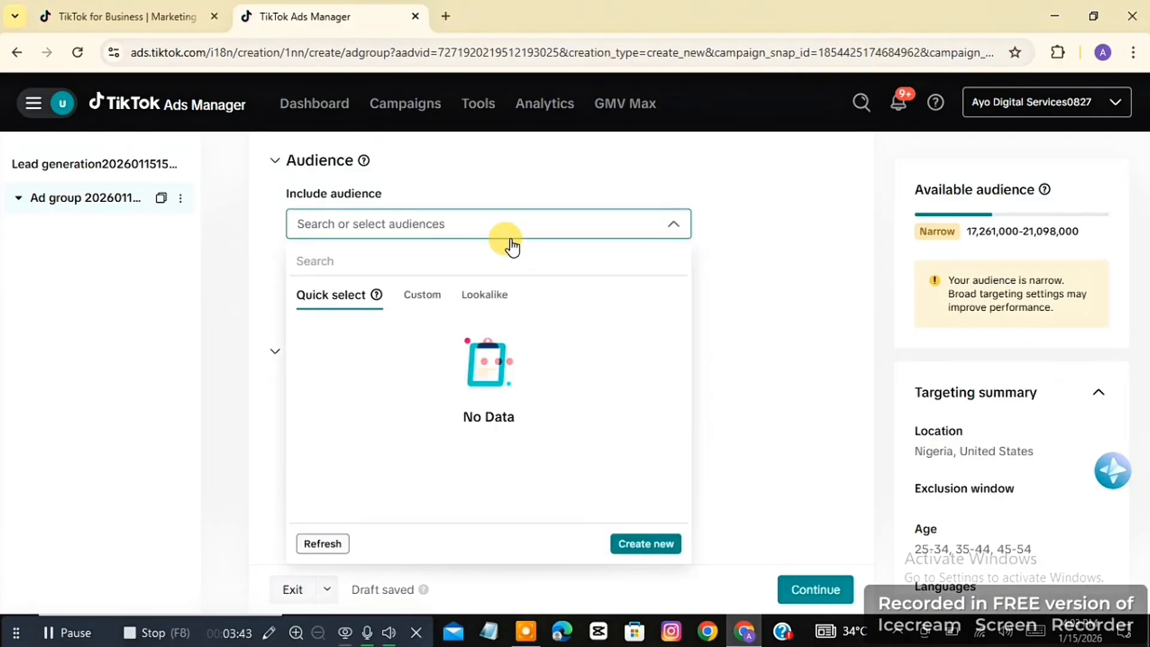
click(773, 229)
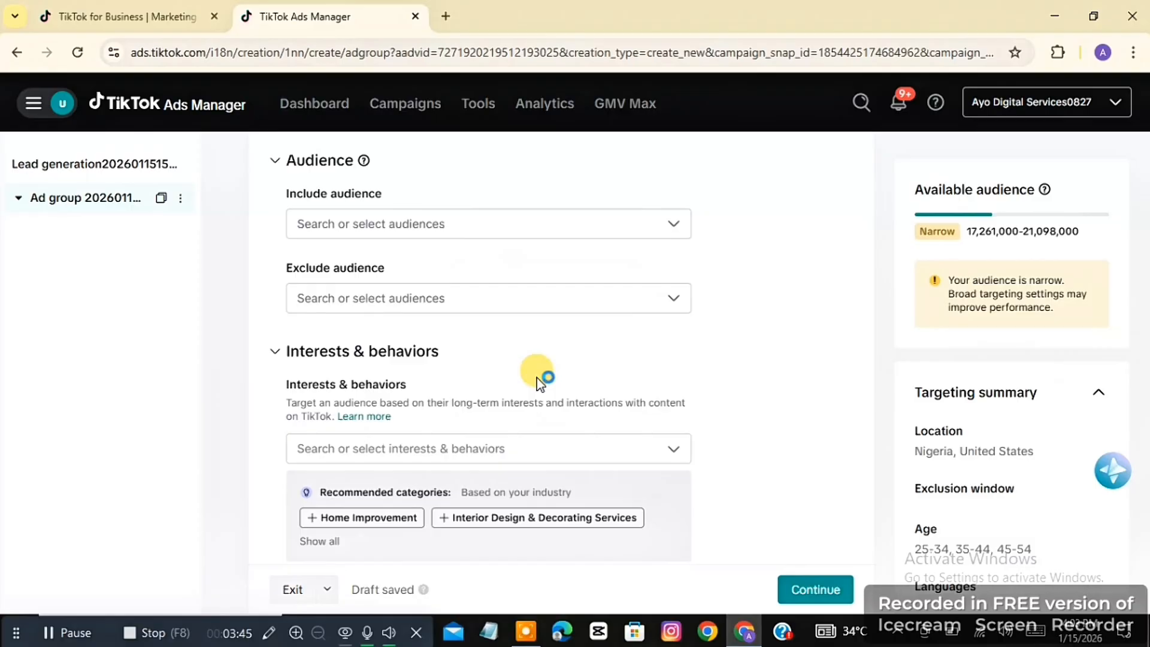
- Open the Business Services subcategories under Purchase intention in the ad group's interests and behaviors targeting
scroll(495, 442, down, 3)
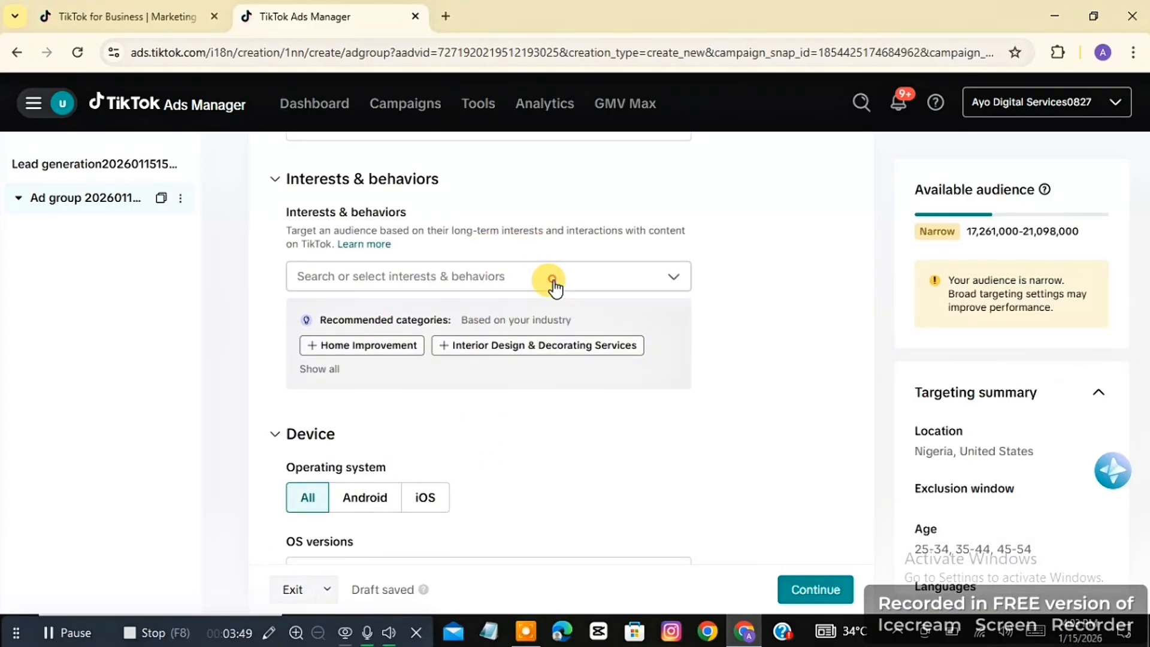
click(554, 283)
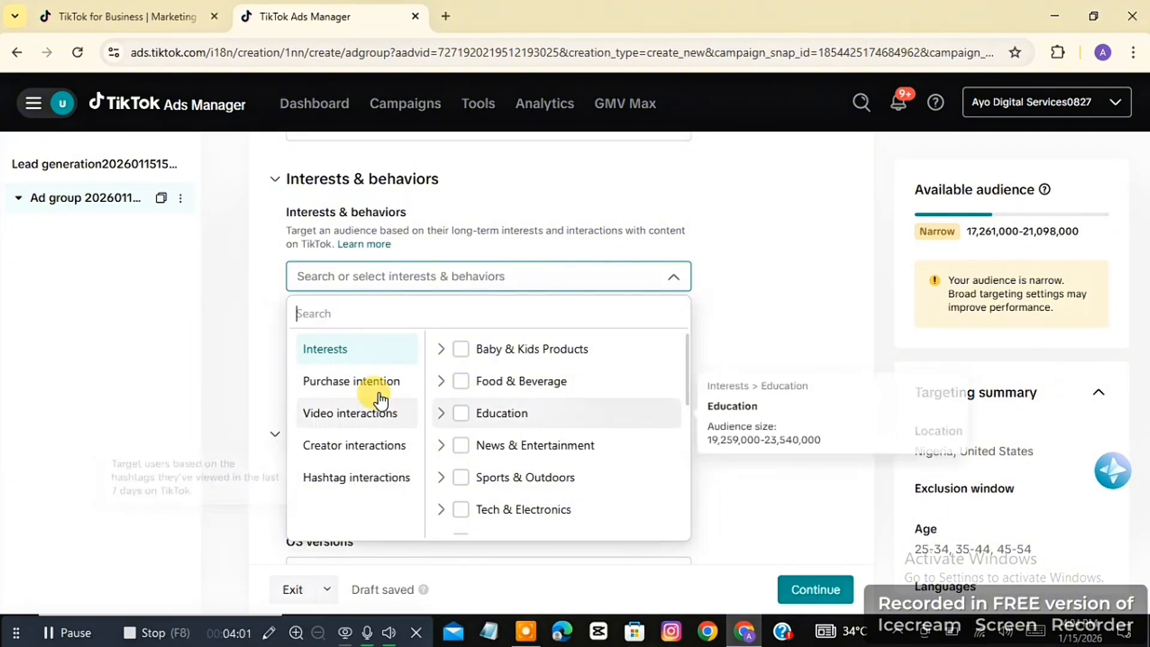
click(361, 393)
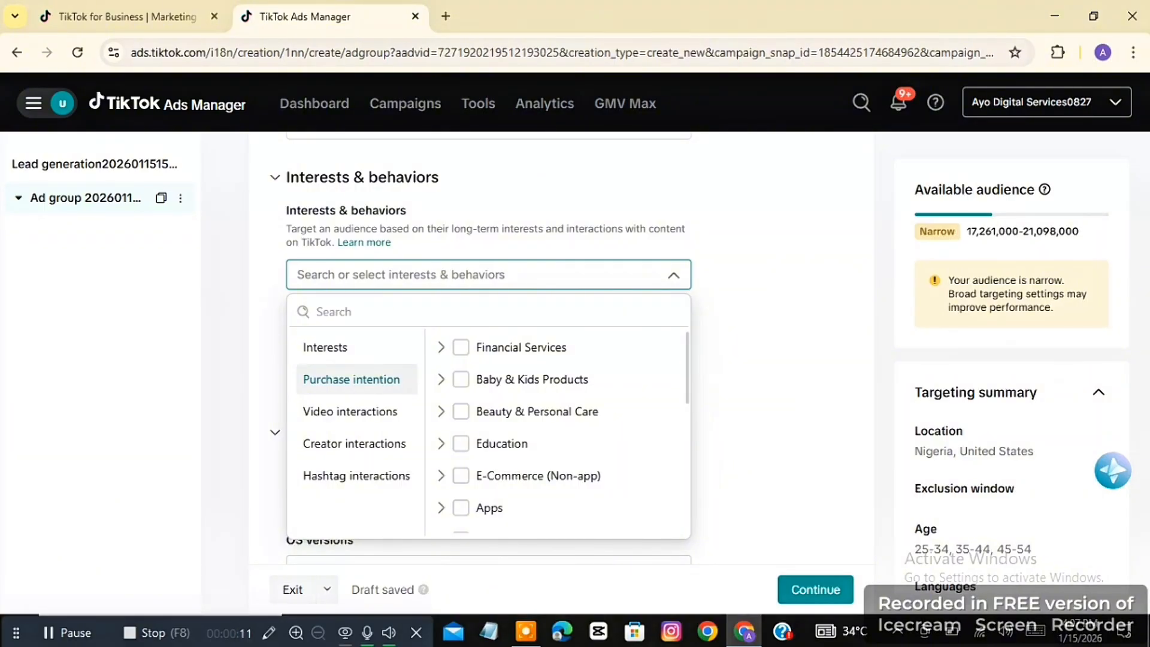
scroll(557, 389, down, 3)
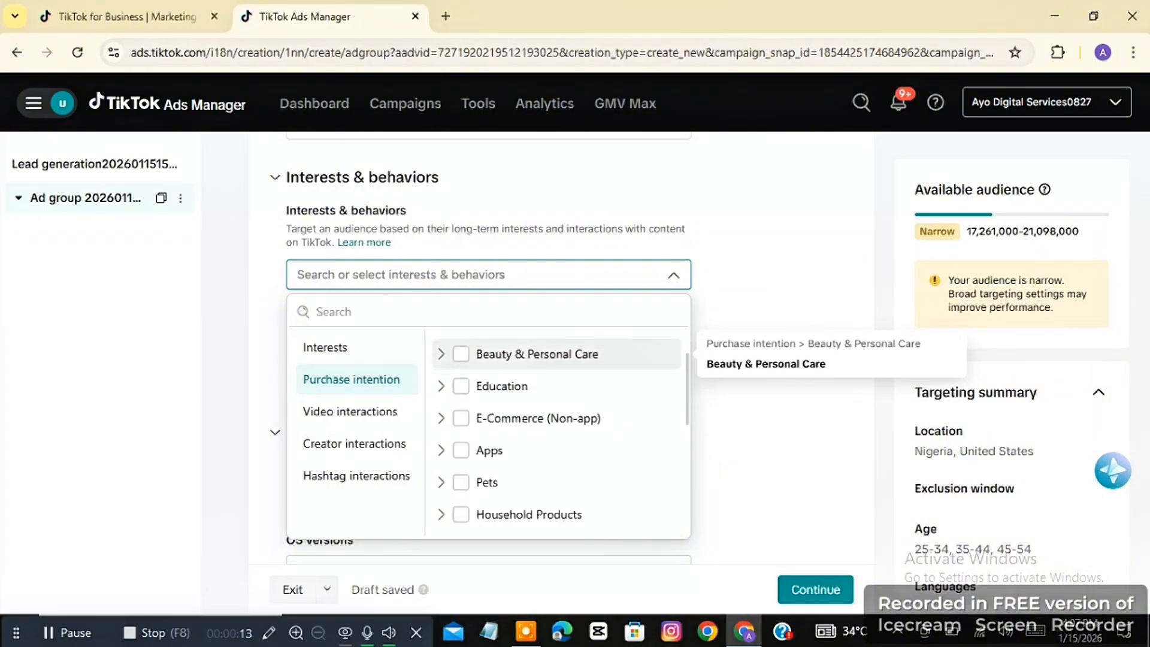
scroll(557, 411, up, 3)
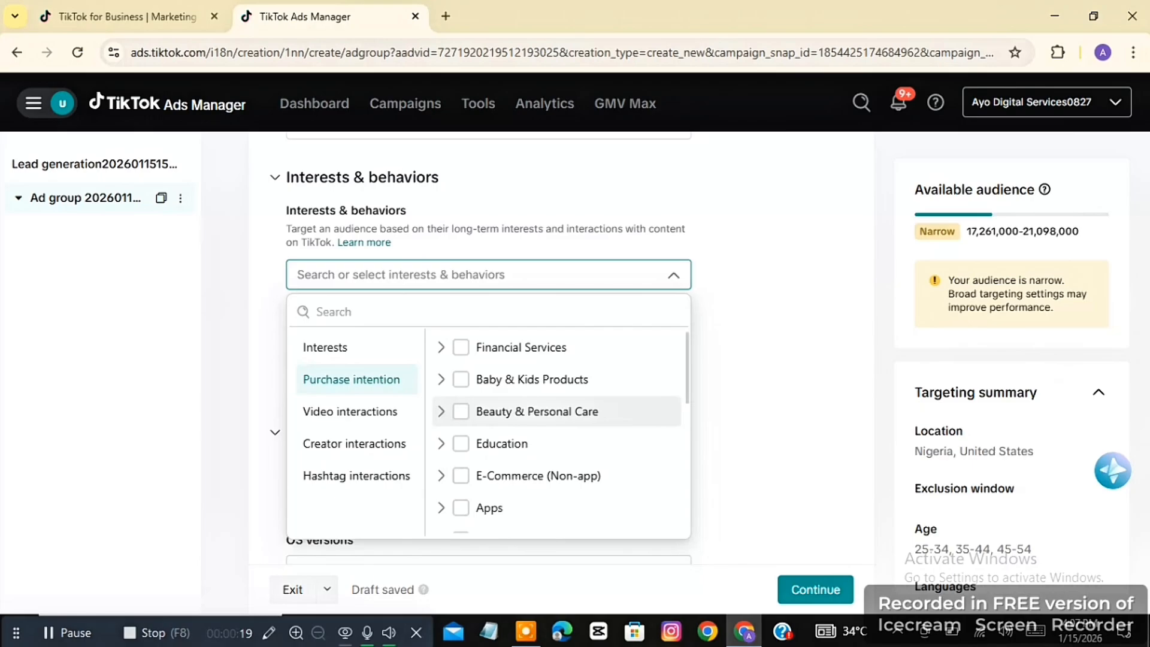
scroll(558, 443, down, 3)
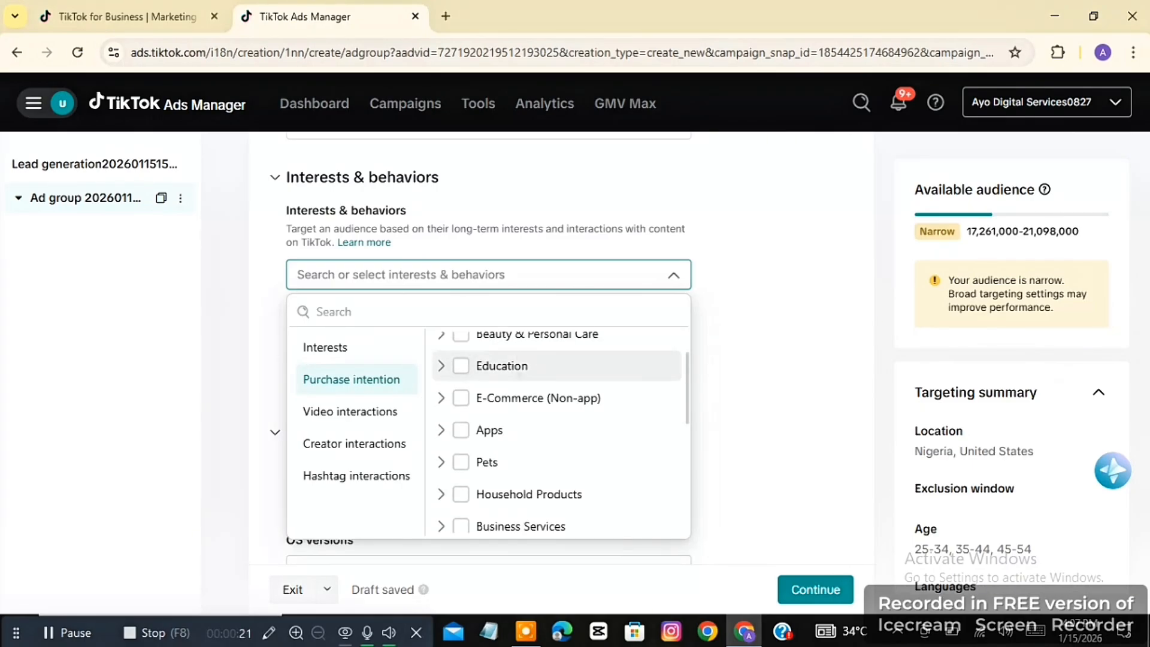
scroll(557, 432, down, 2)
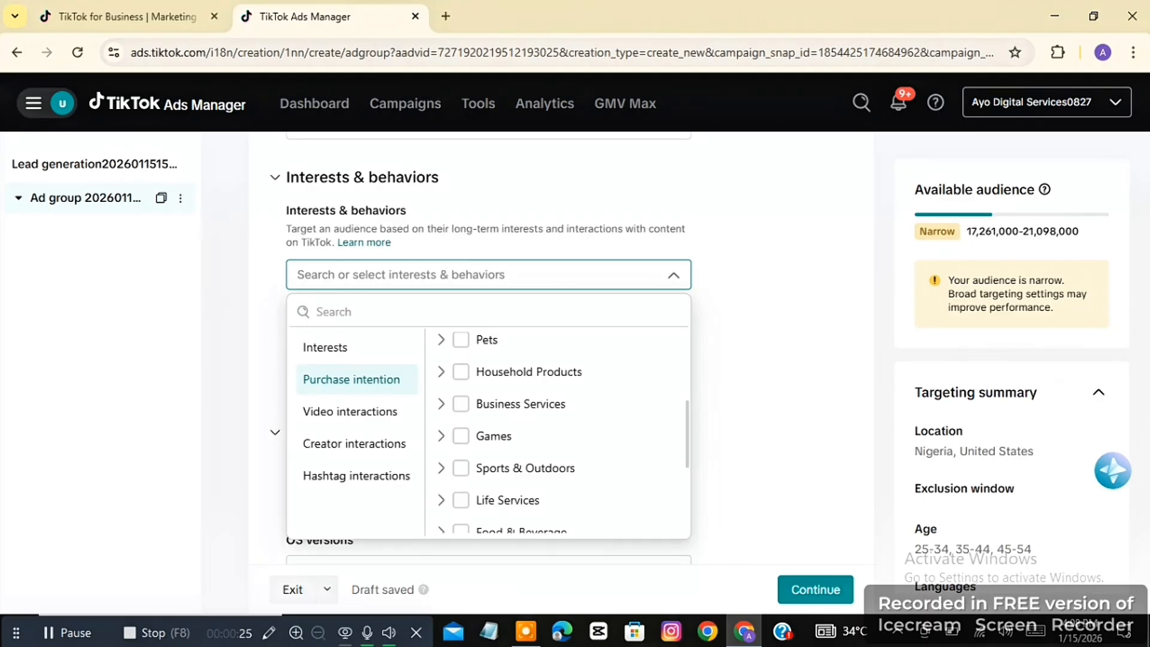
click(442, 403)
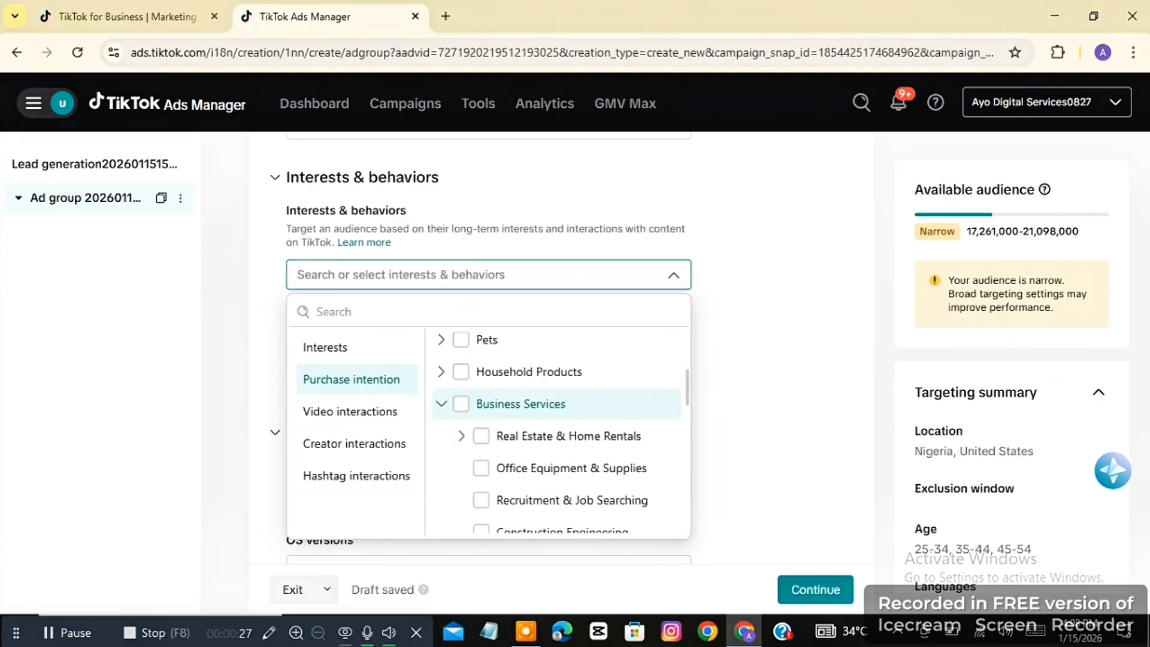
- Add the Marketing & Advertising purchase intention from Business Services to the interests and behaviors targeting
scroll(557, 420, down, 3)
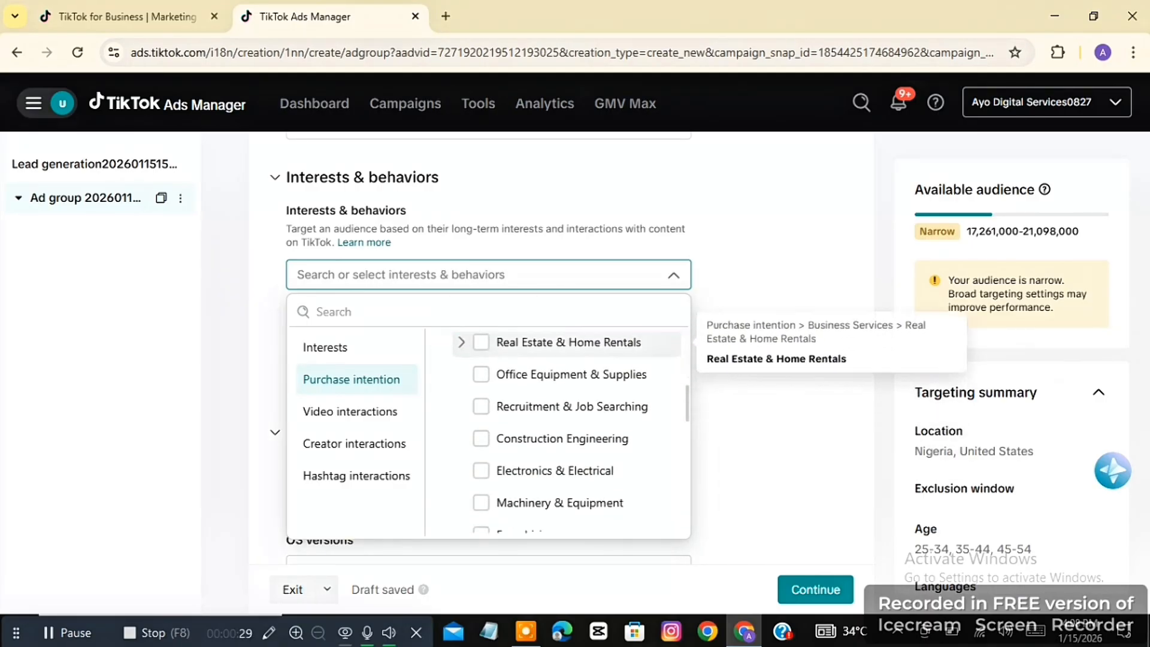
scroll(557, 407, down, 3)
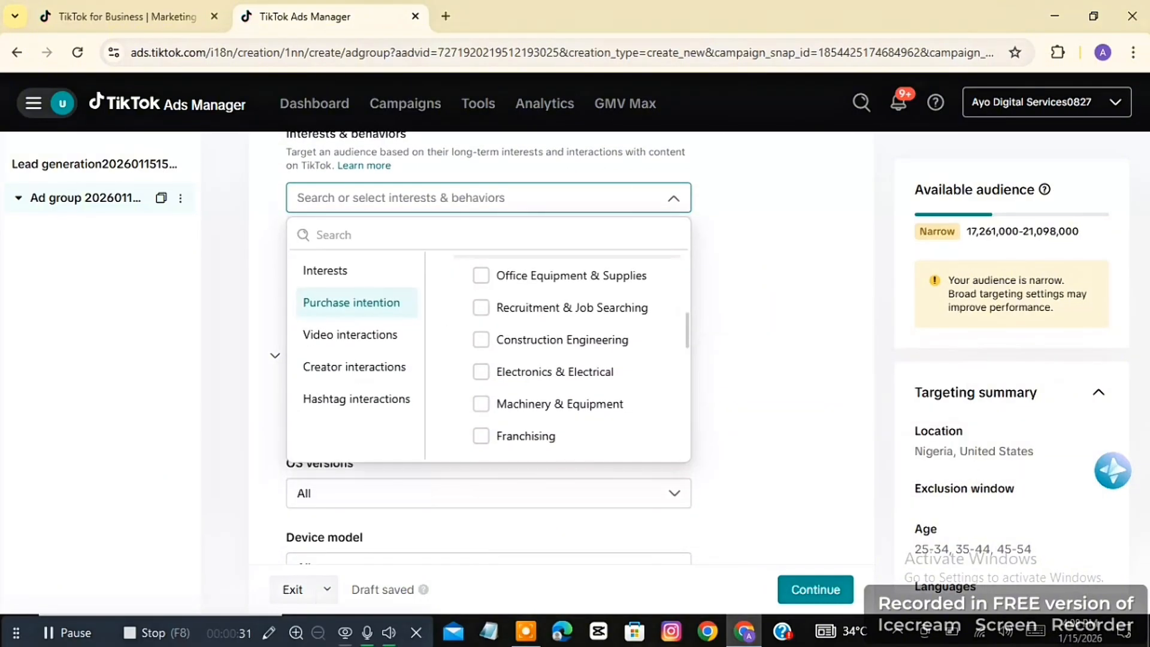
scroll(569, 360, down, 3)
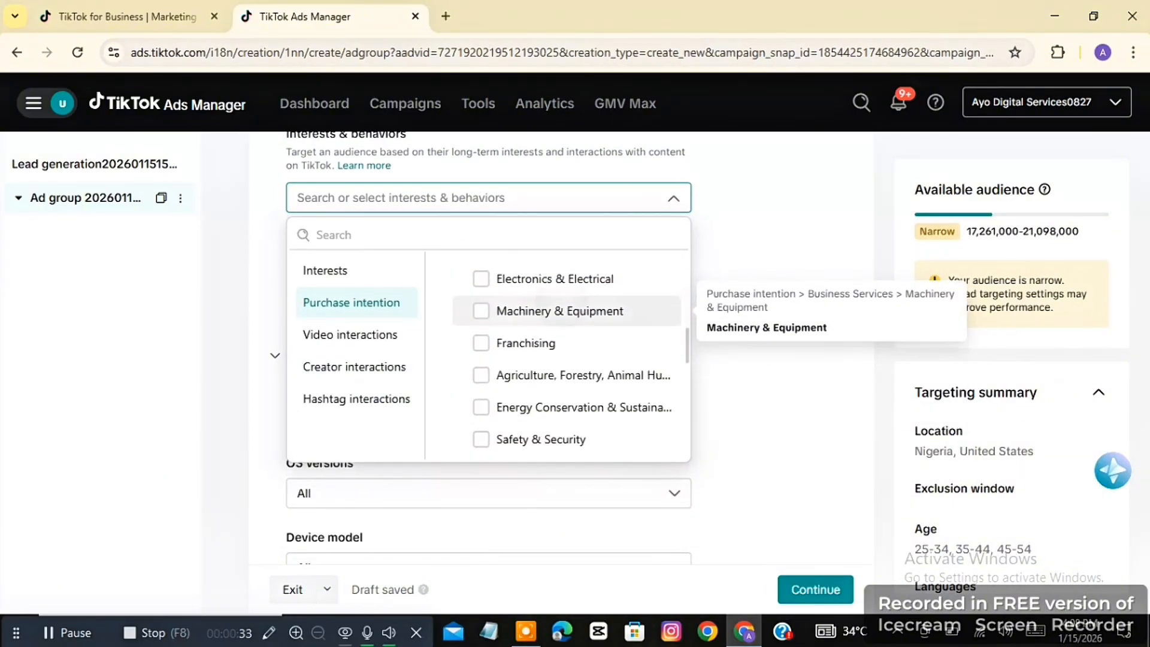
scroll(569, 360, down, 4)
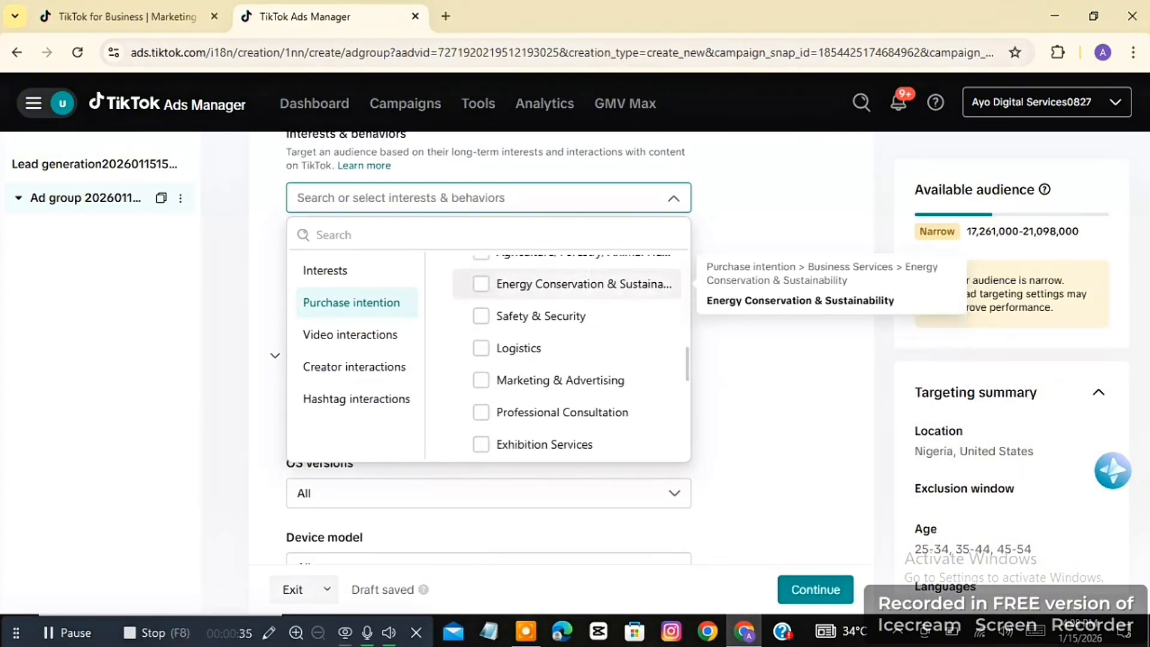
scroll(568, 276, down, 1)
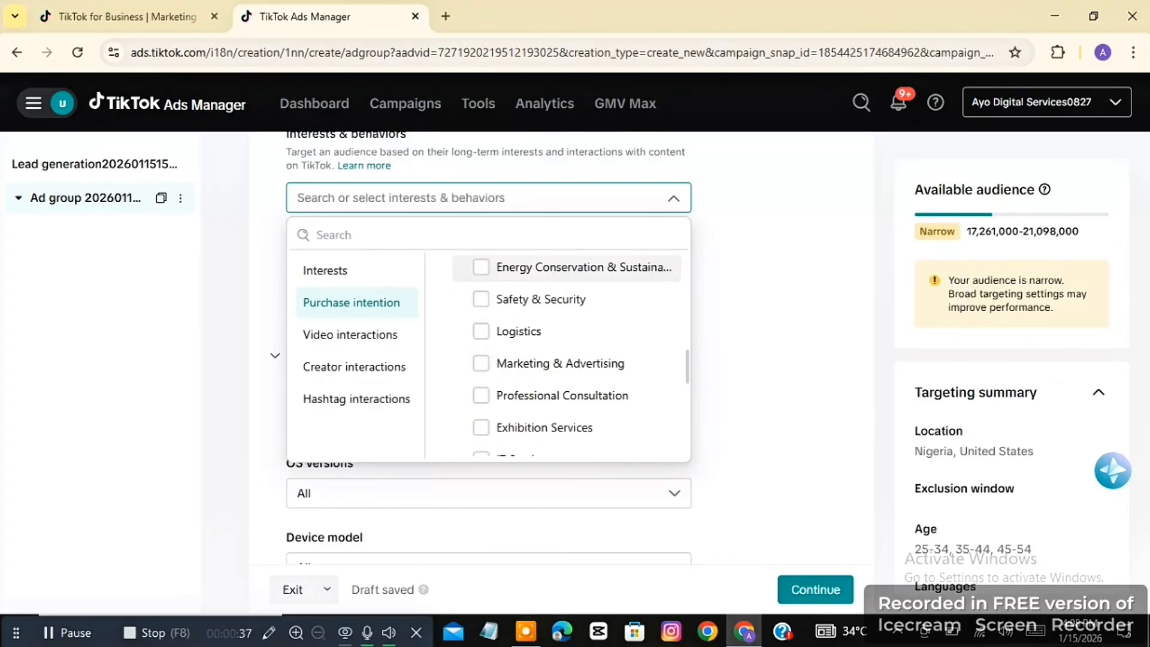
click(561, 363)
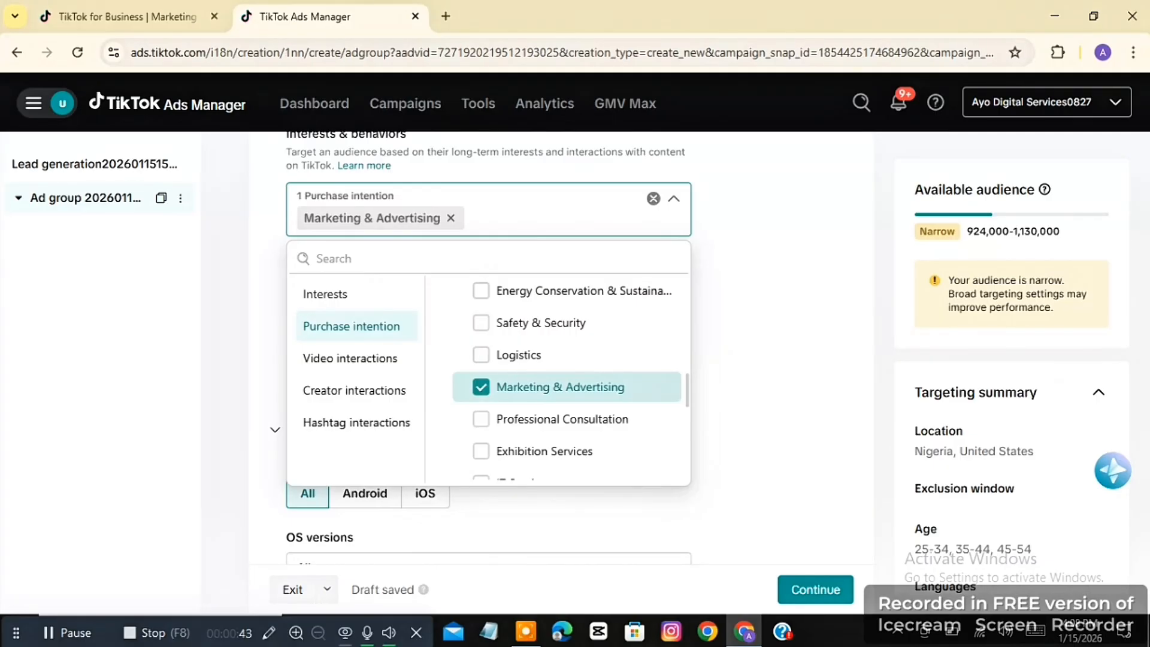
click(752, 286)
click(673, 204)
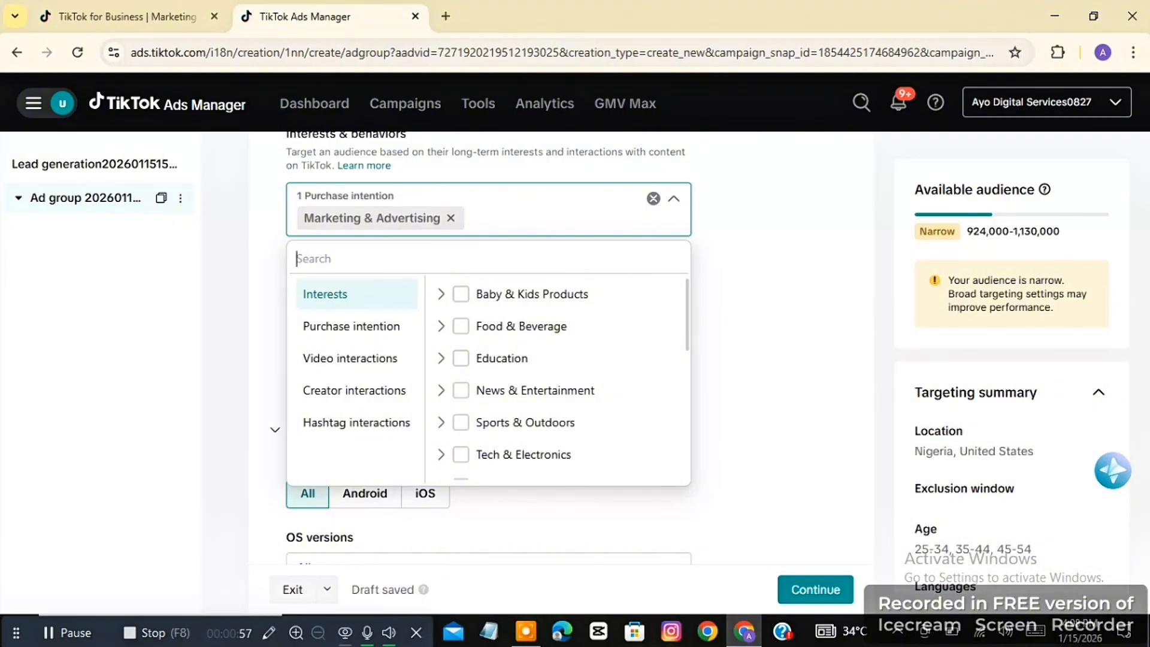
click(759, 247)
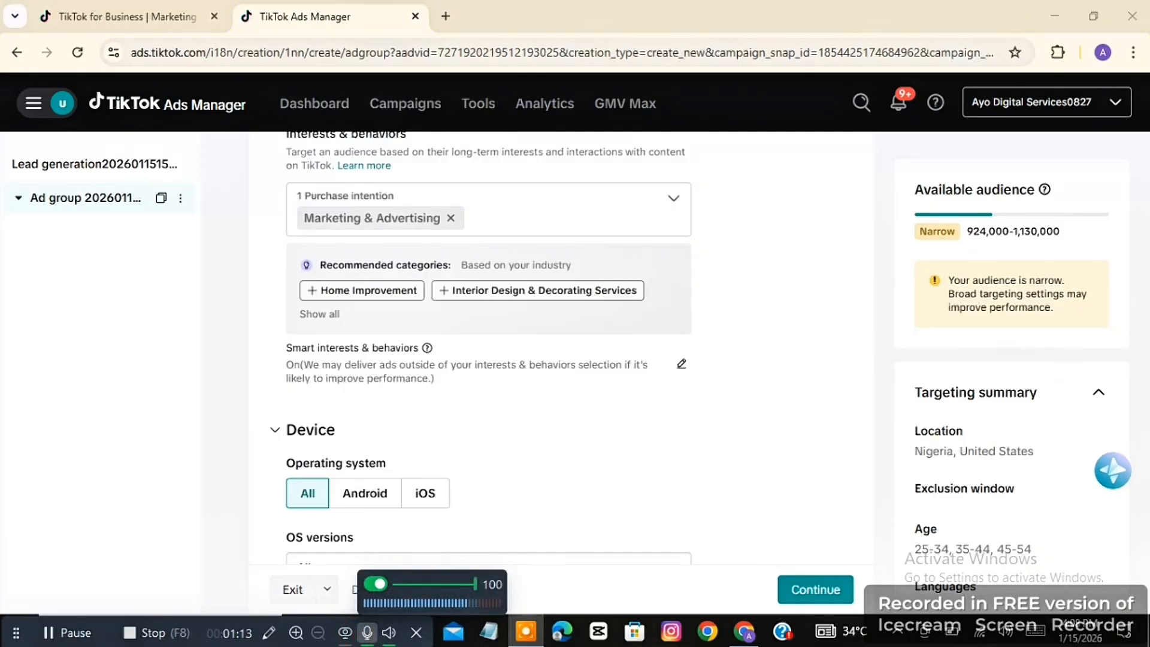
- Try the Android and iOS operating system options, and return the operating system targeting to All
scroll(488, 348, down, 3)
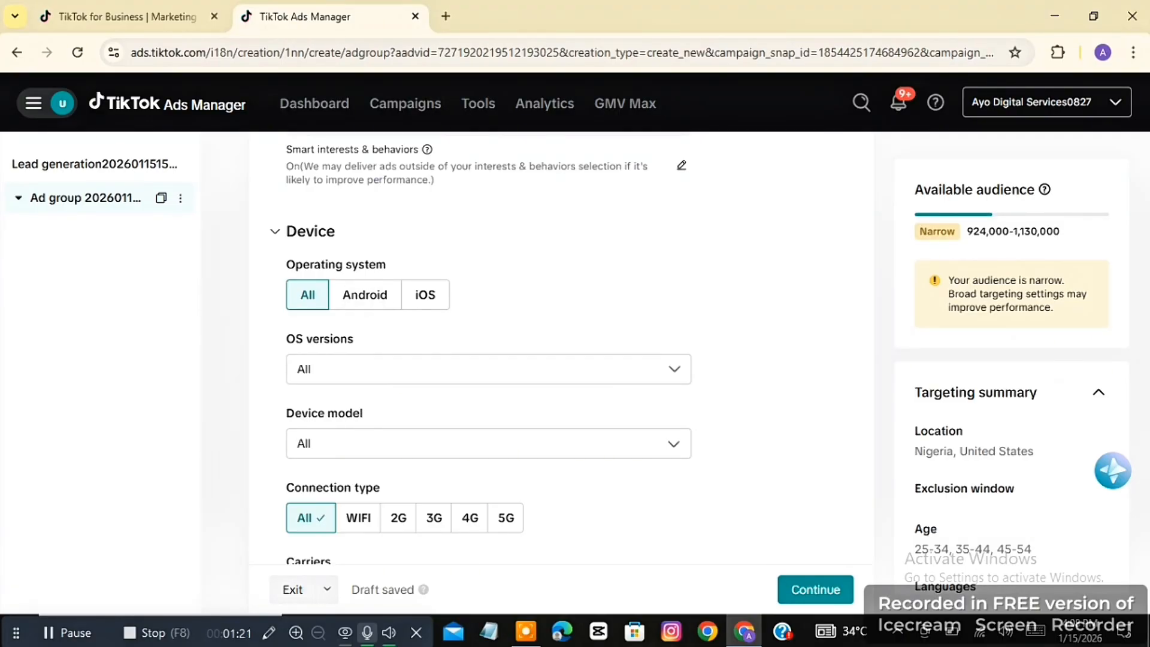
click(364, 295)
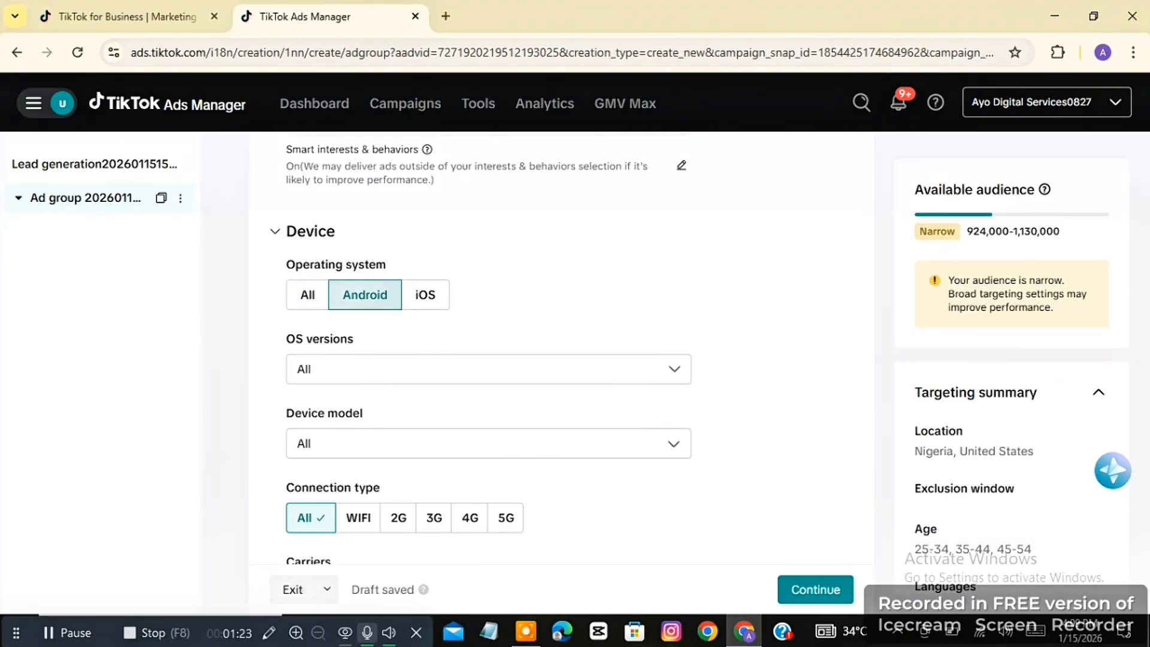
click(426, 295)
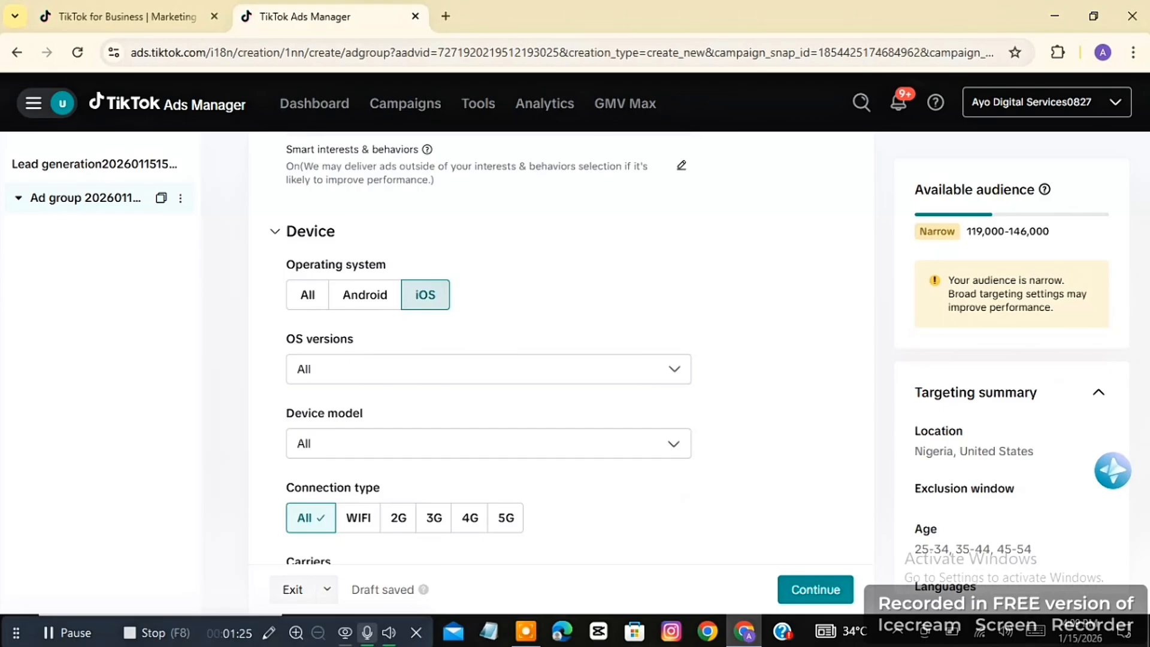
click(307, 294)
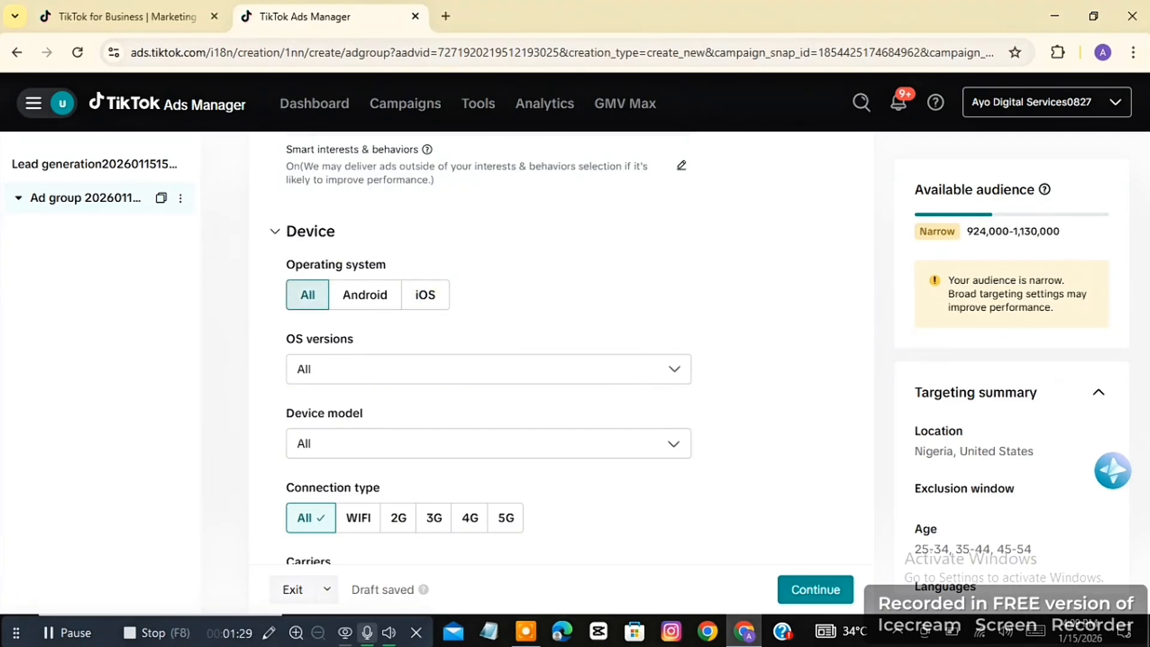
- Review the remaining device targeting settings and check which budget types the ad group can use
scroll(489, 359, down, 1)
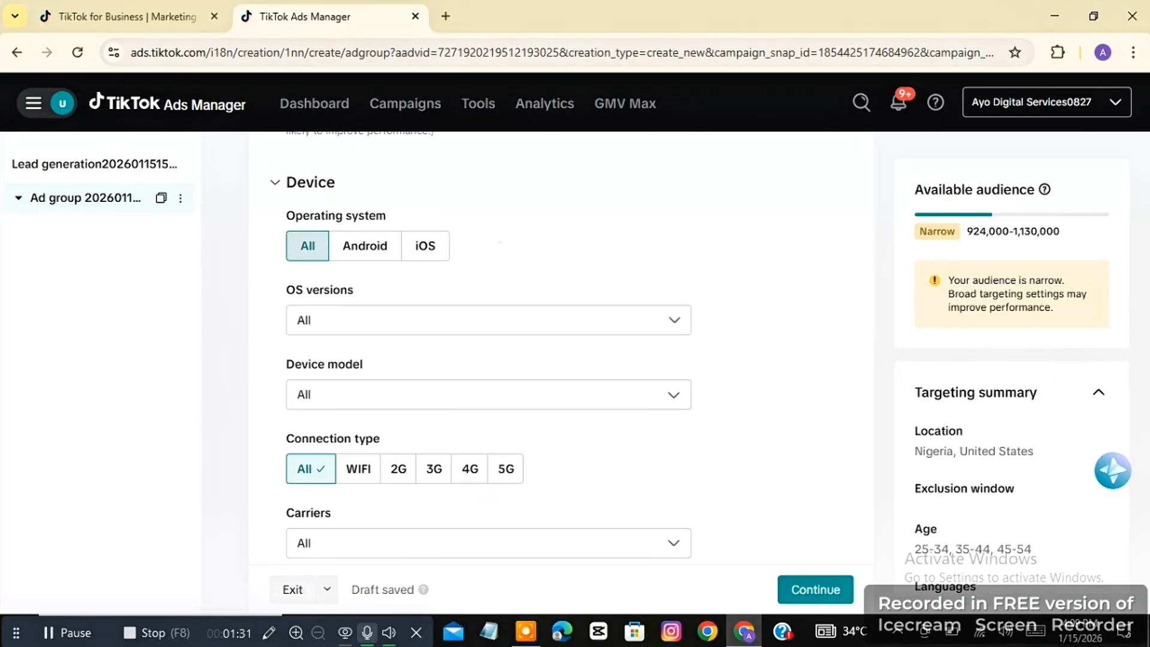
scroll(488, 359, up, 1)
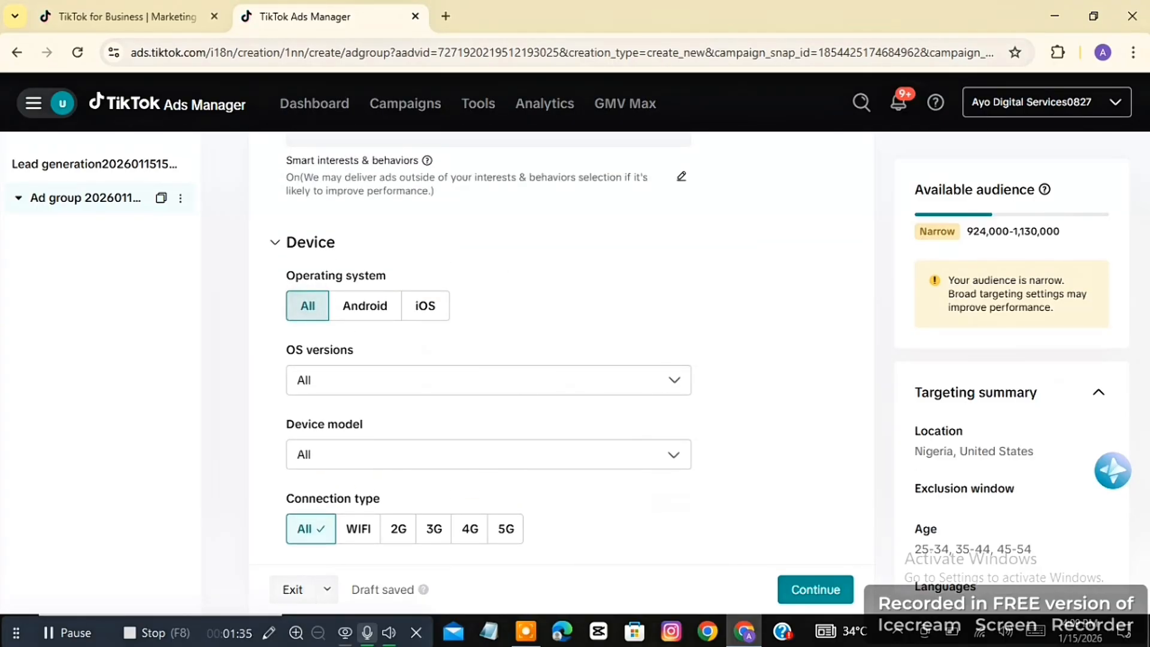
scroll(489, 359, down, 1)
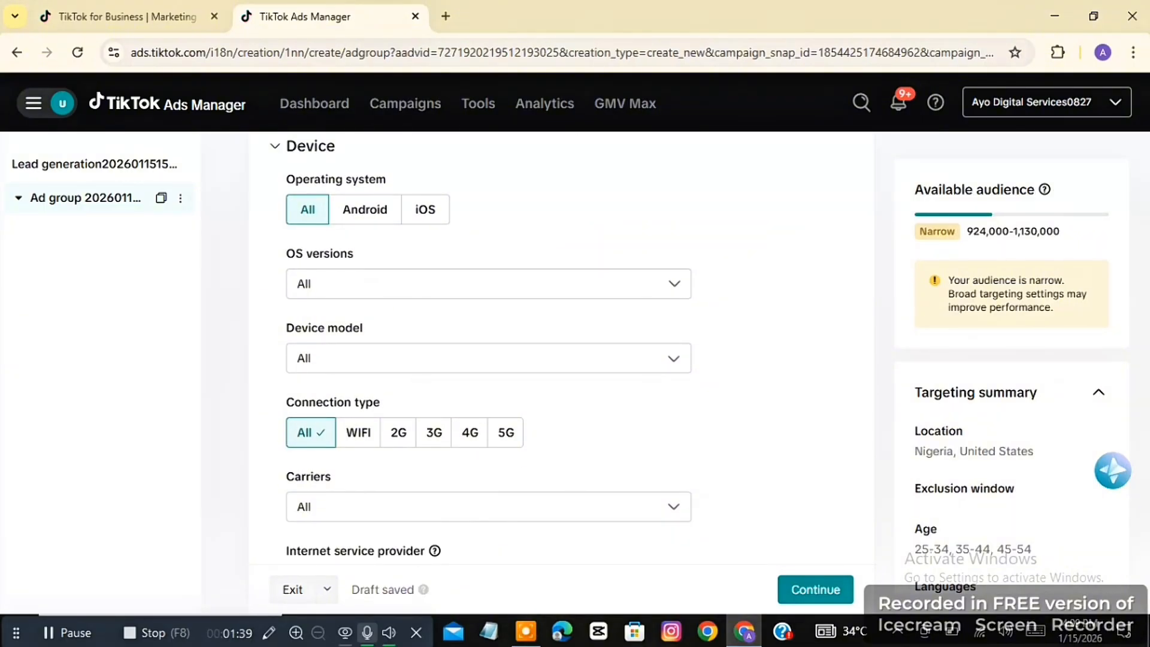
scroll(456, 327, down, 2)
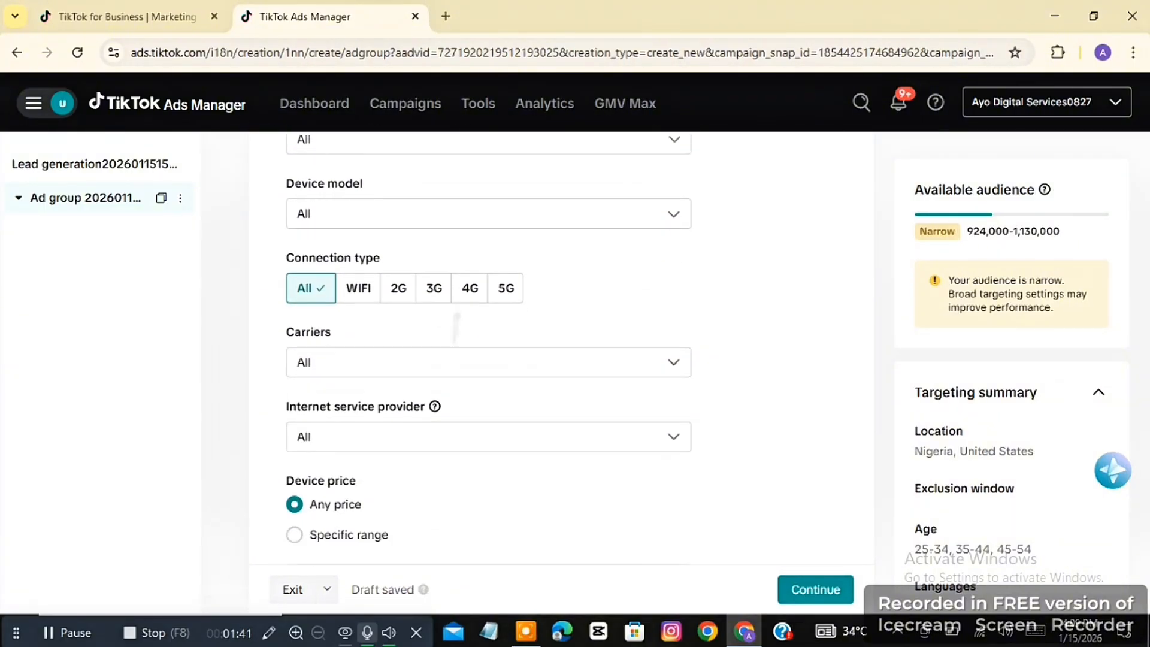
scroll(455, 326, down, 2)
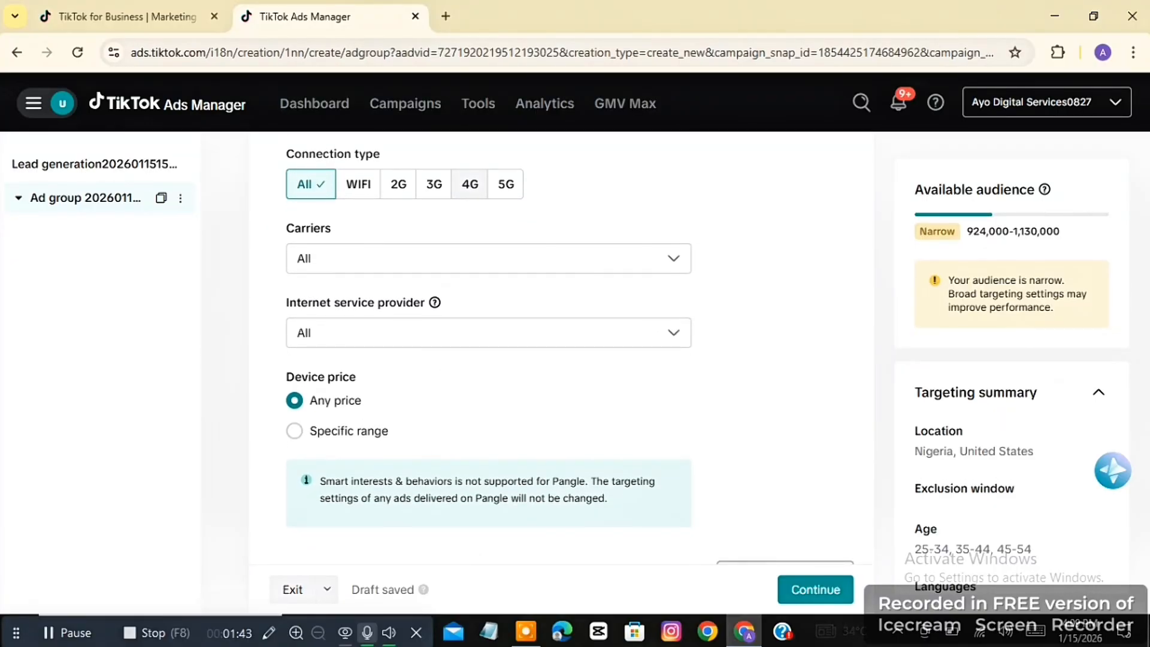
scroll(456, 327, down, 5)
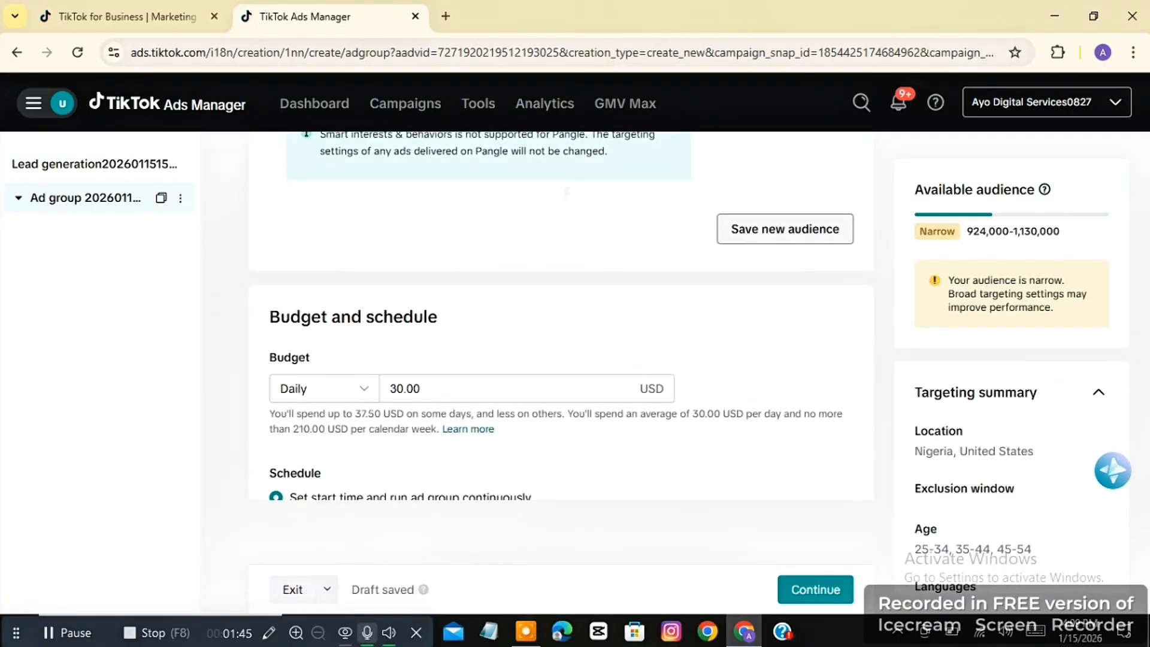
scroll(561, 316, down, 1)
click(325, 345)
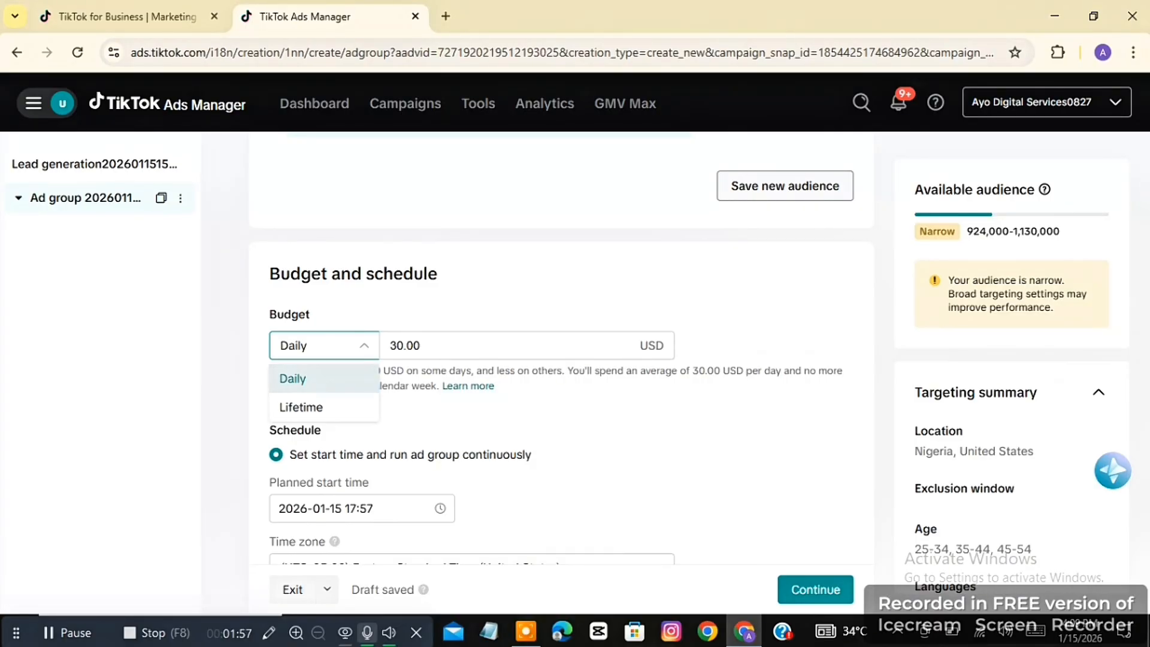
key(Escape)
- Try a daily budget of 10 USD for the ad group
click(420, 353)
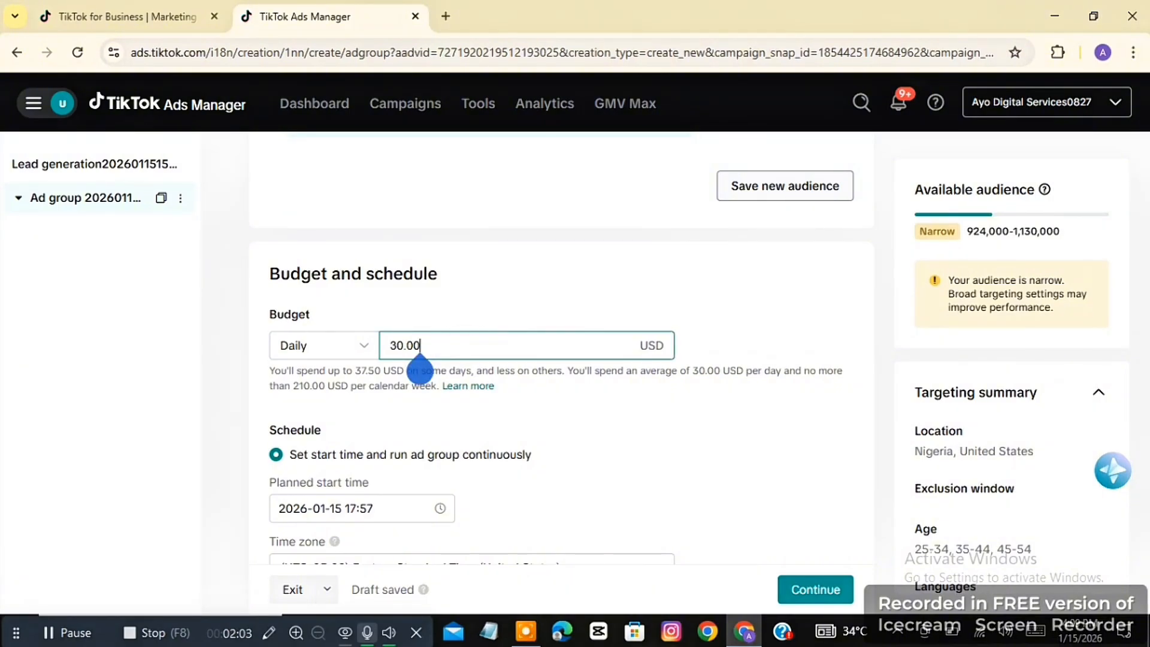
key(BackSpace)
key(BackSpace)
key(BackSpace)
key(BackSpace)
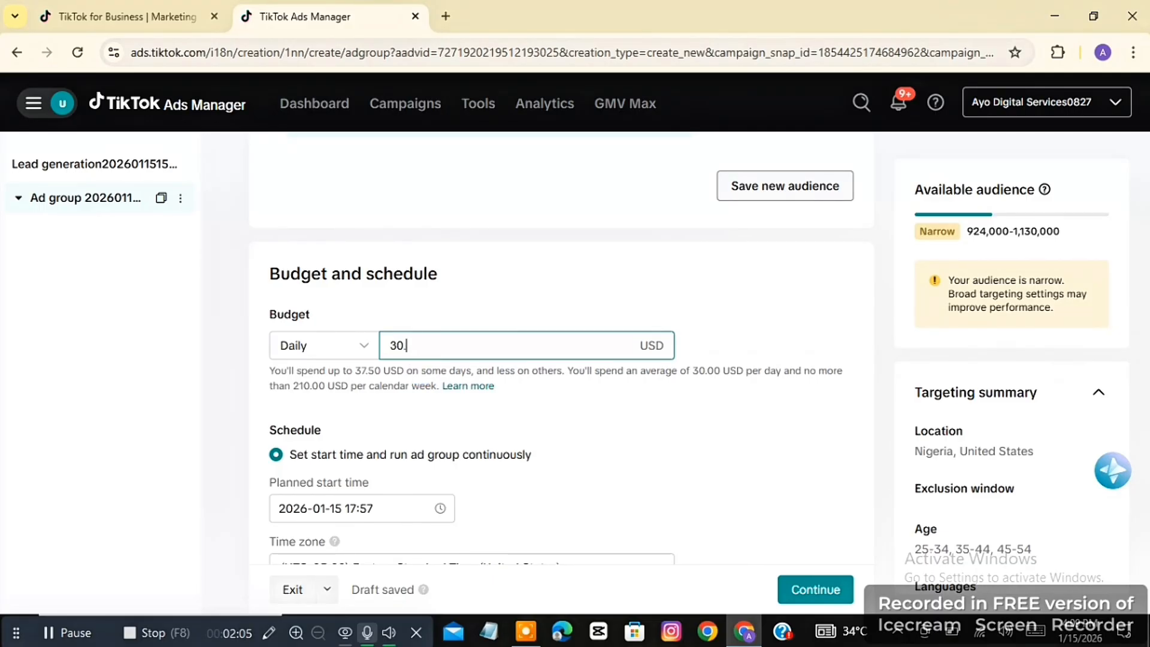
key(BackSpace)
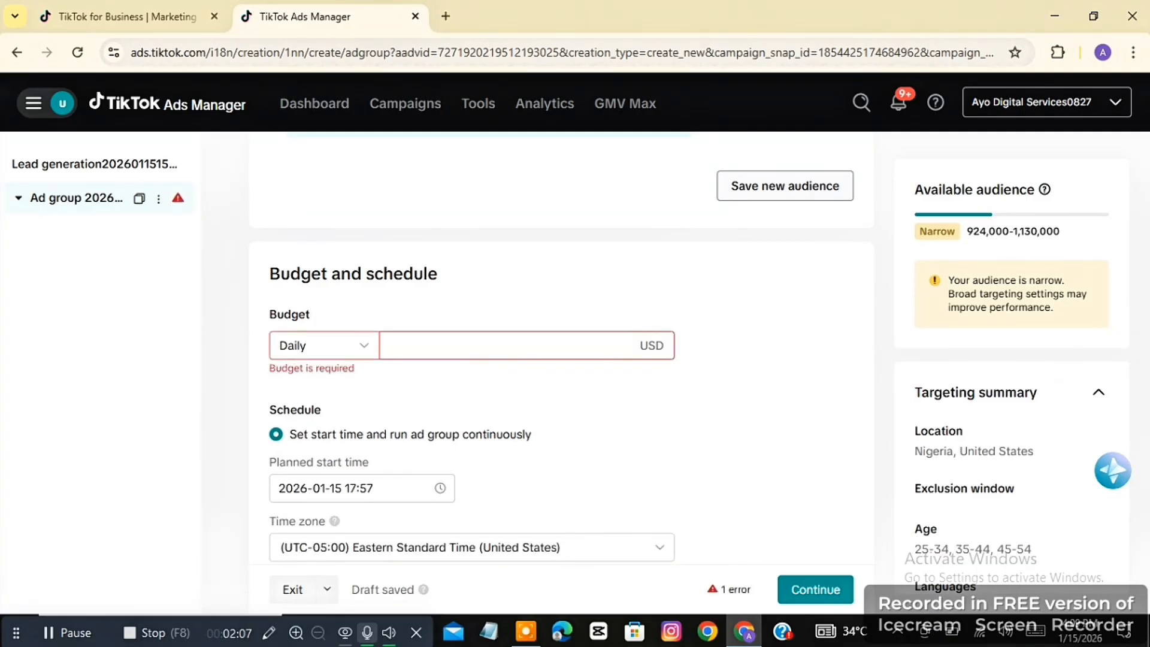
text(10)
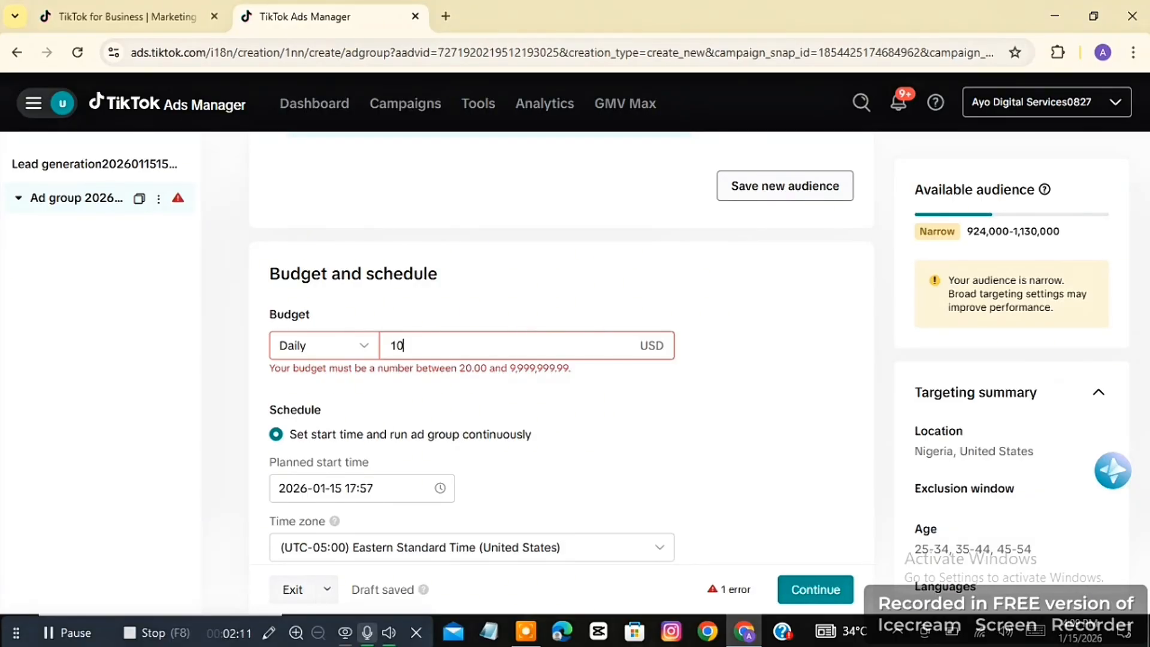
- Set the ad group's daily budget to 20 USD
key(BackSpace)
key(BackSpace)
text(20)
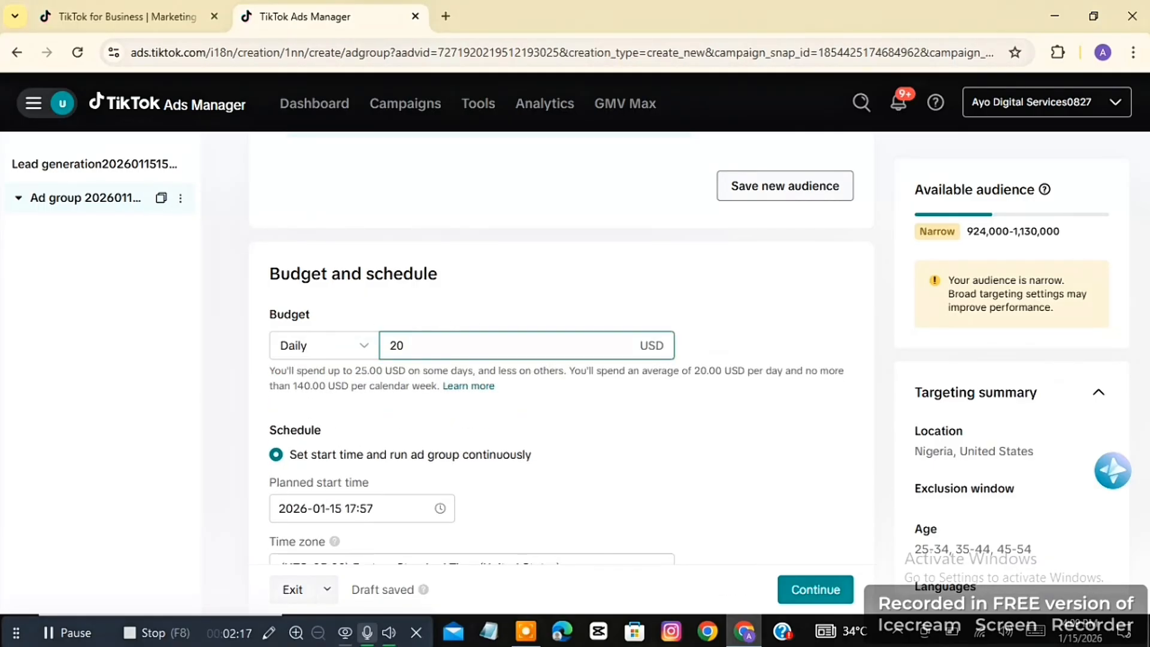
key(Tab)
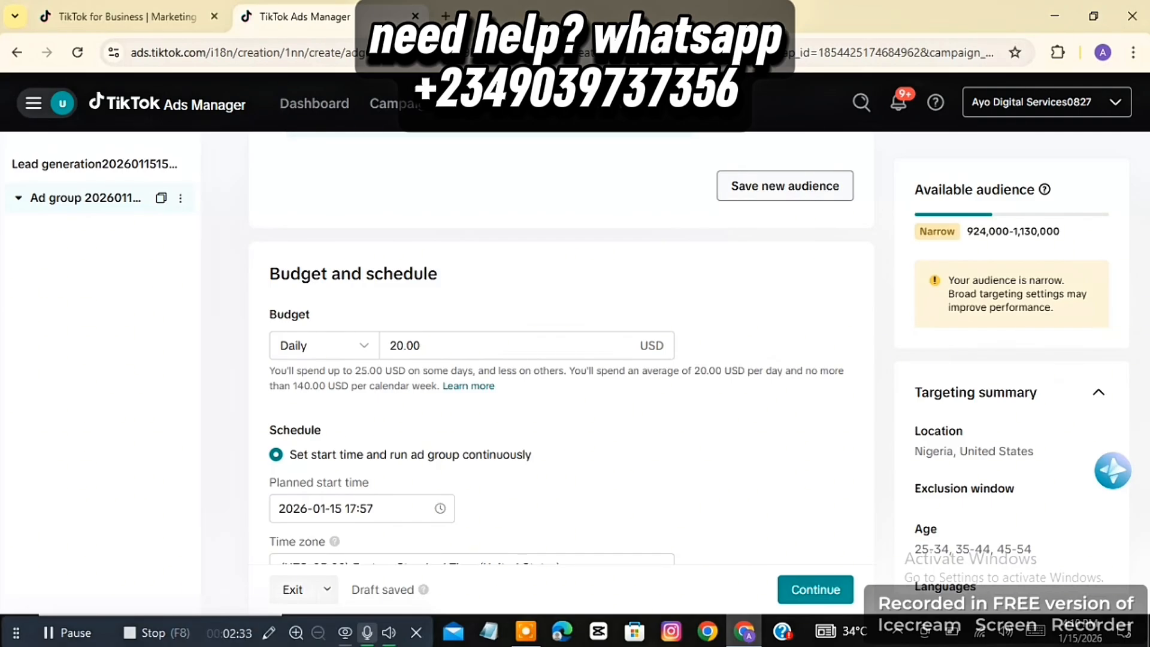
- Check the ad group's schedule settings and the calendar for the planned start time without changing the date
scroll(547, 345, down, 2)
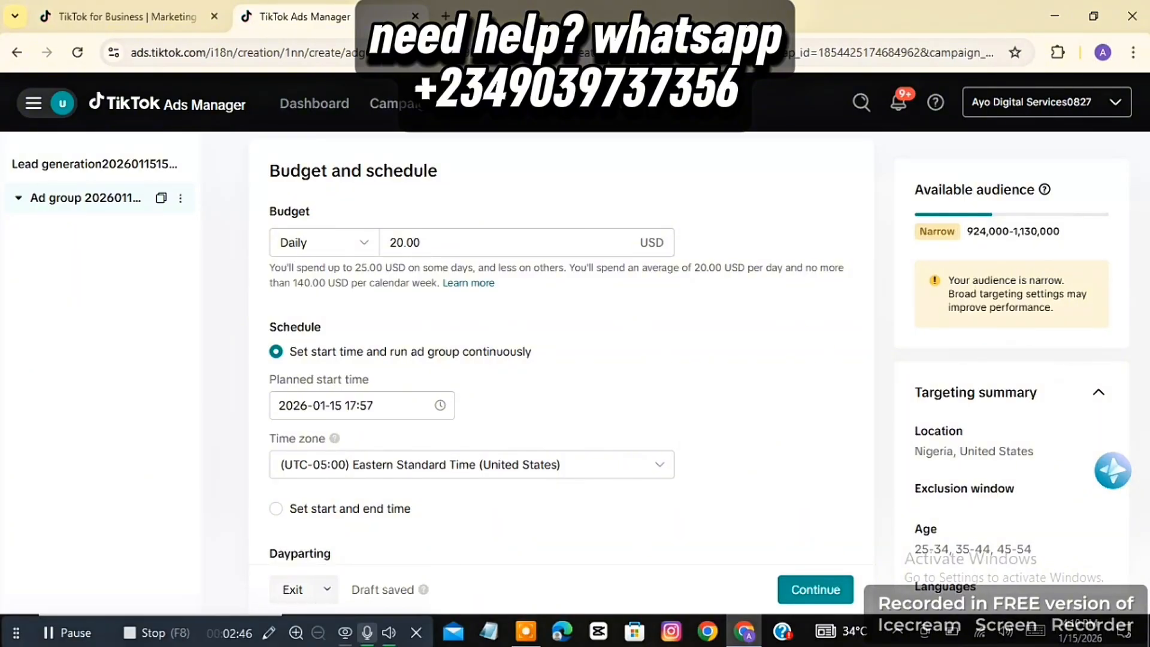
scroll(561, 360, down, 2)
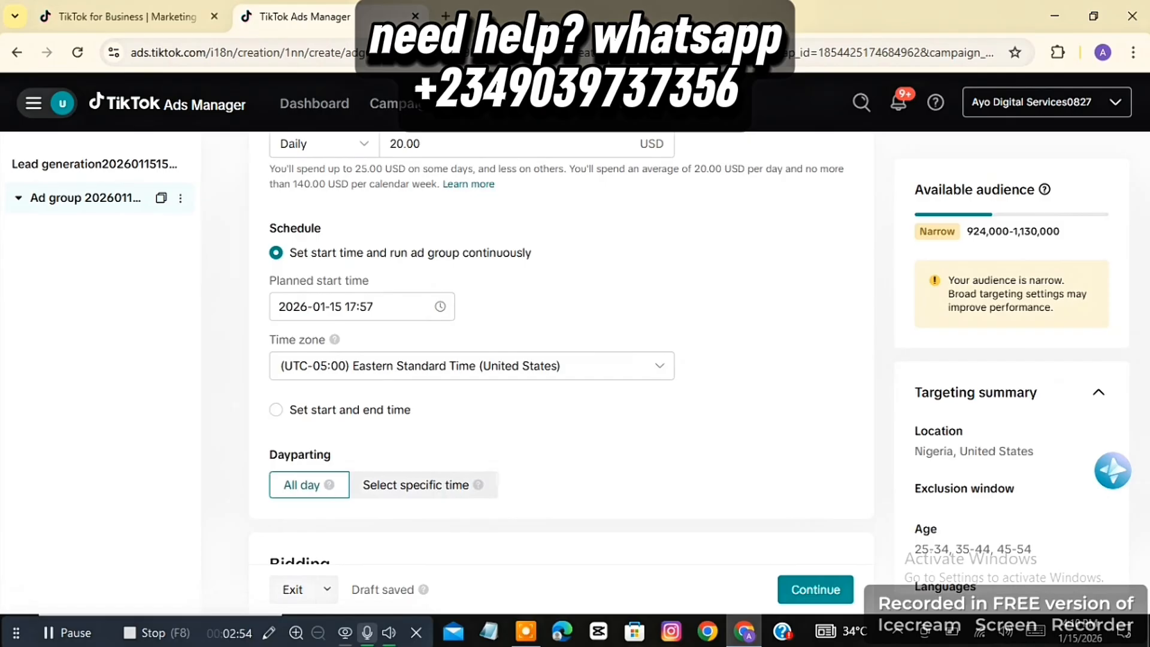
click(362, 307)
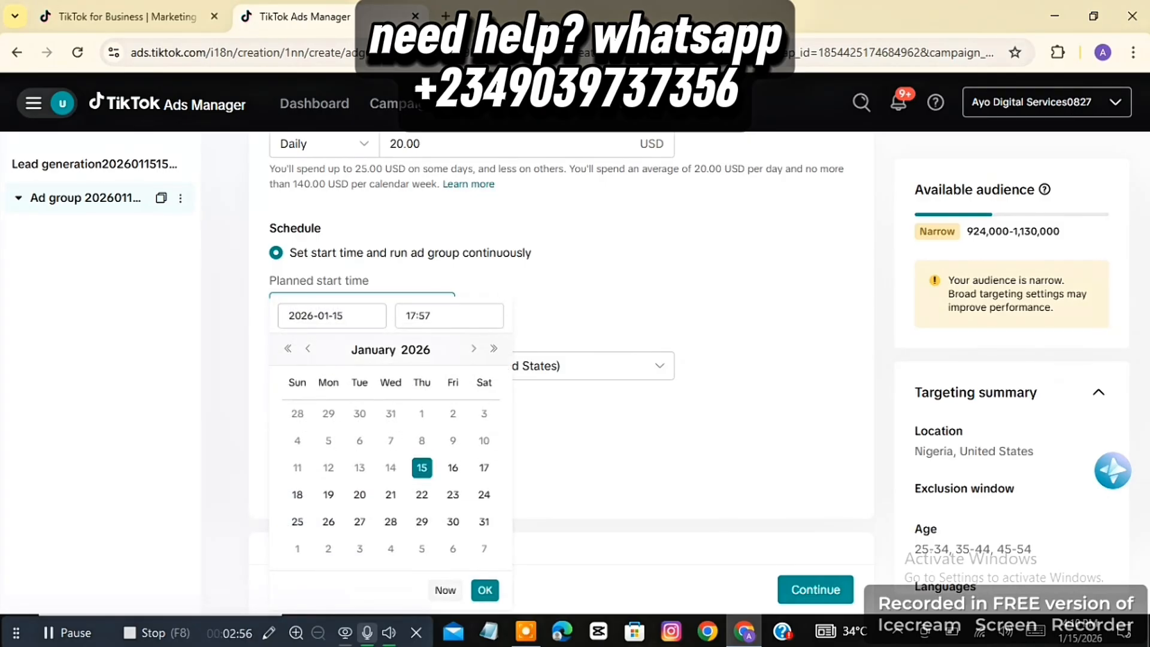
click(606, 290)
- Try the specific-time option for dayparting, and return the dayparting to All day
scroll(561, 344, down, 3)
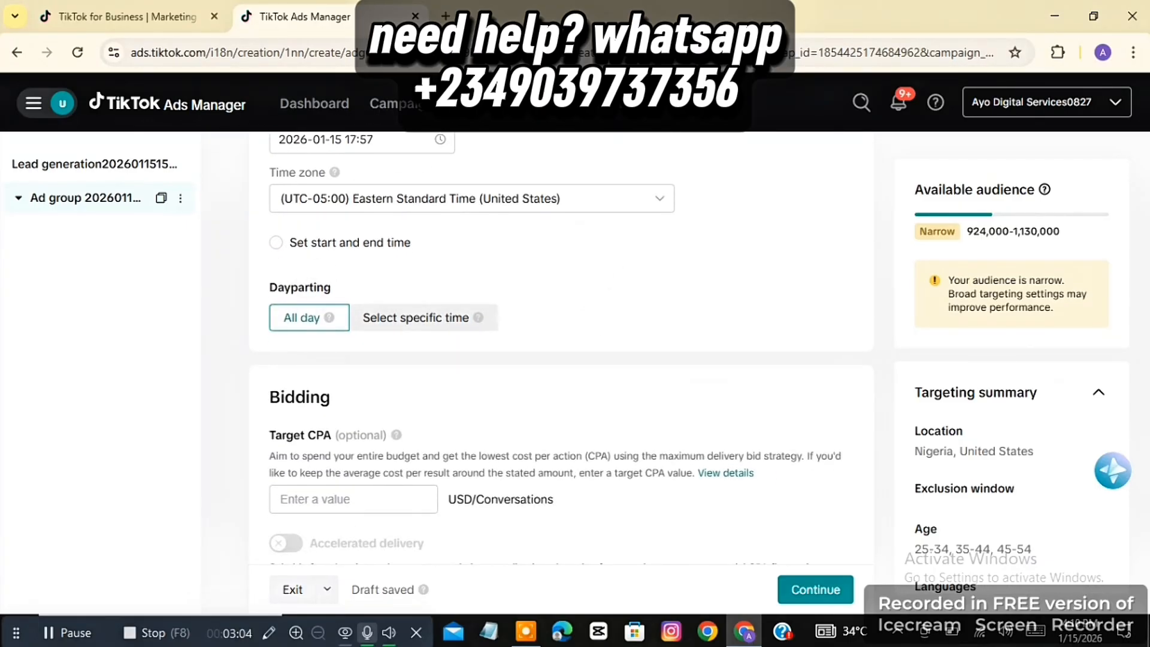
click(405, 312)
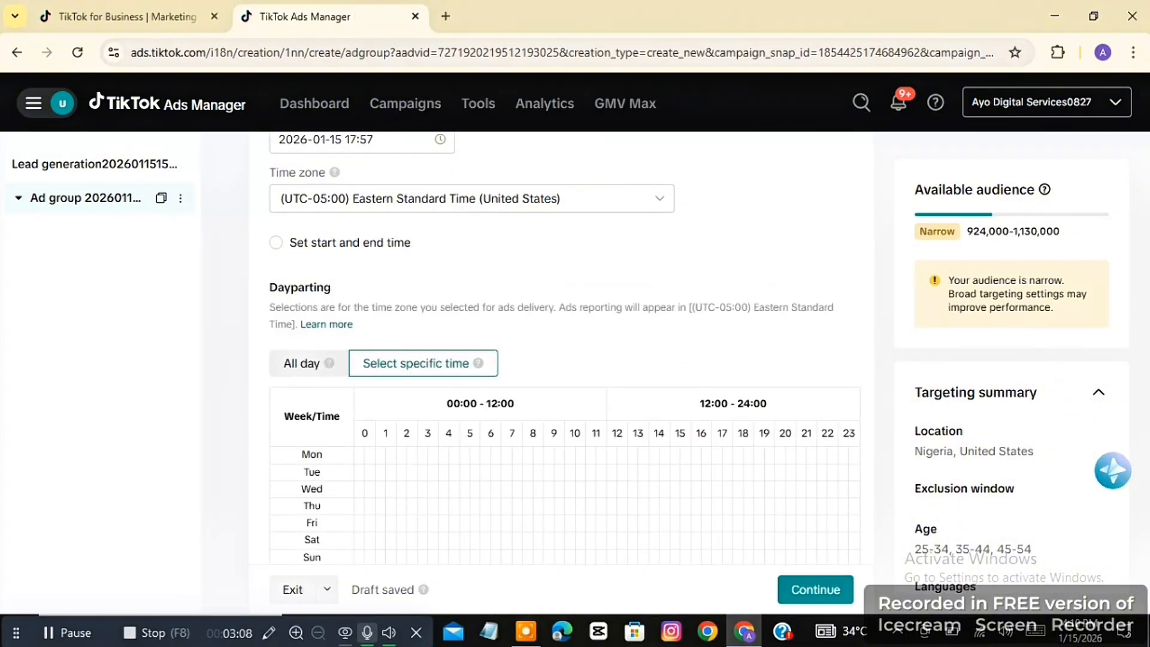
click(302, 364)
- Leave the optional Target CPA empty in the bidding settings and continue to the ad setup
scroll(562, 383, down, 2)
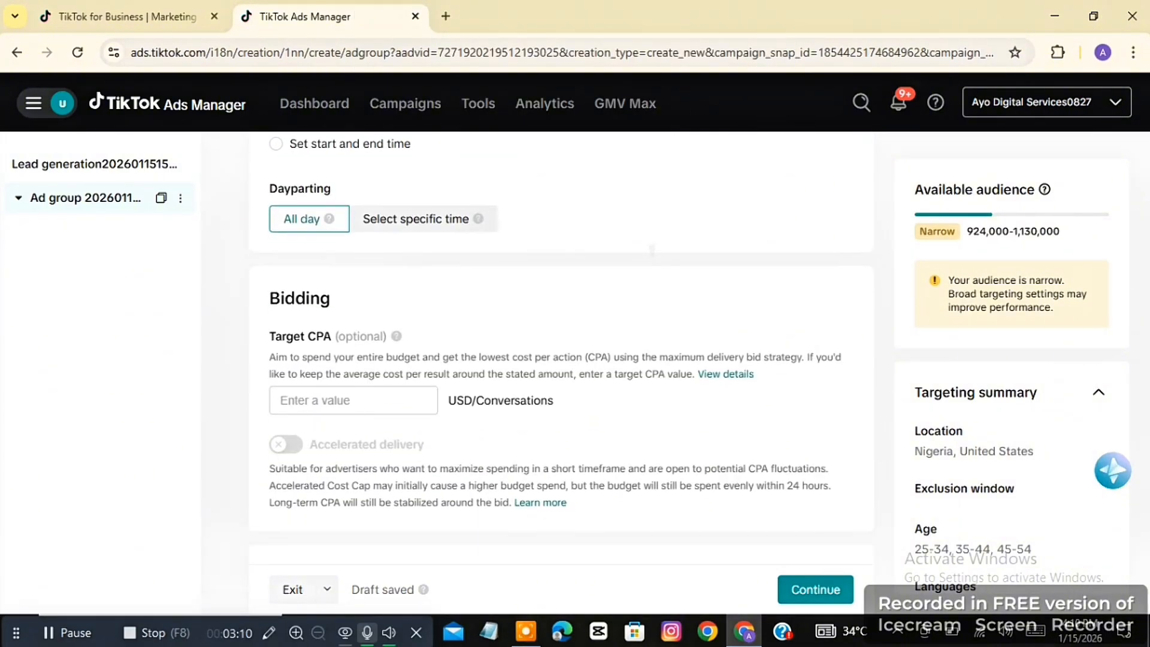
scroll(562, 383, down, 1)
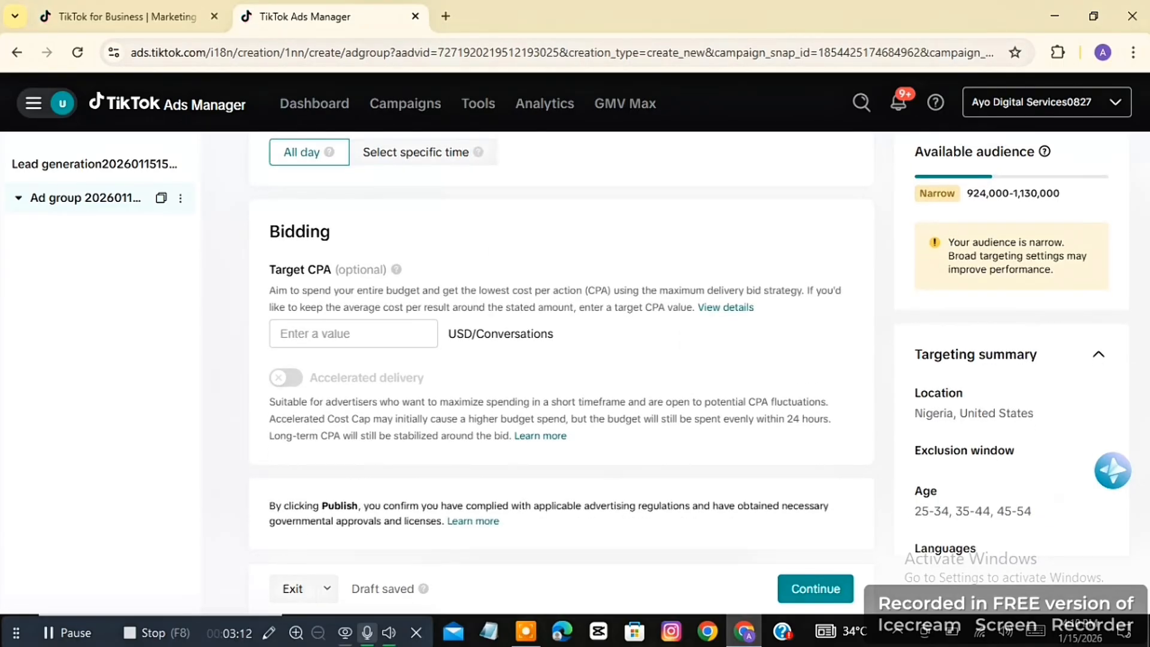
scroll(561, 372, up, 2)
scroll(561, 372, down, 2)
click(815, 589)
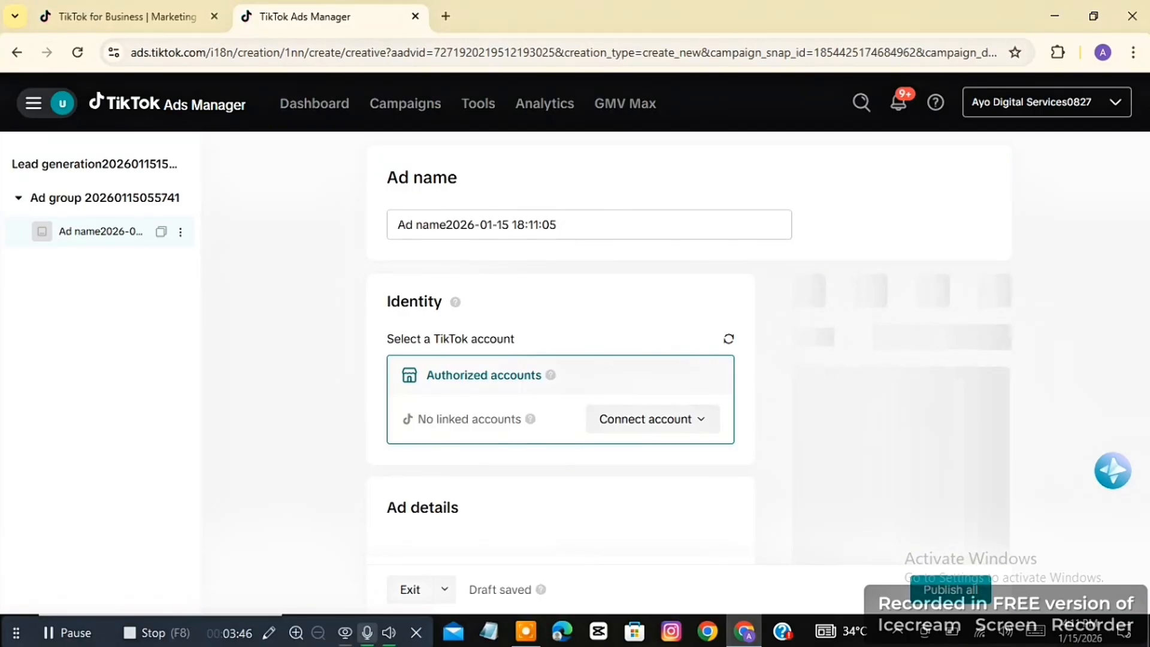
click(556, 226)
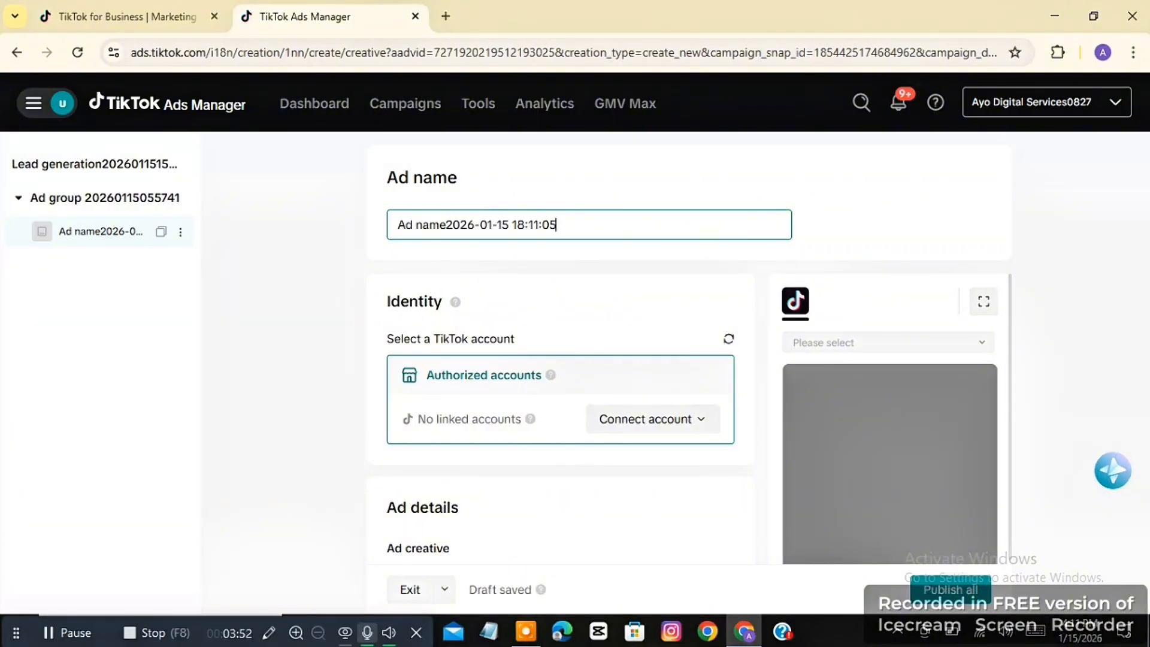
key(BackSpace)
key(BackSpace)
key(BackSpace)
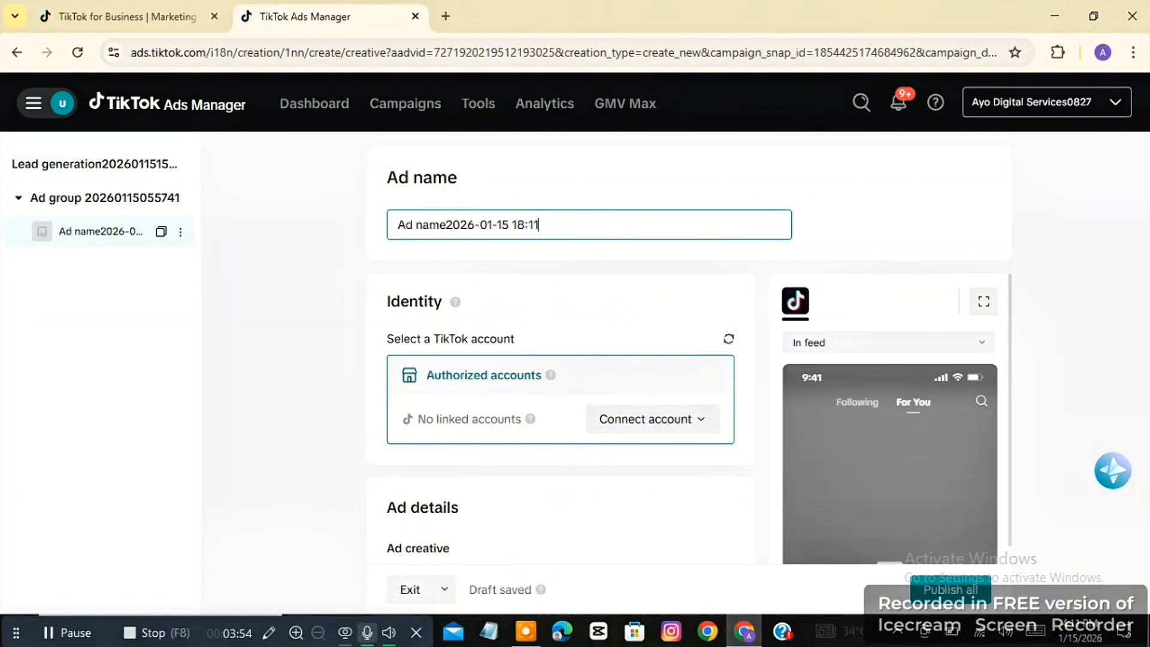
key(Tab)
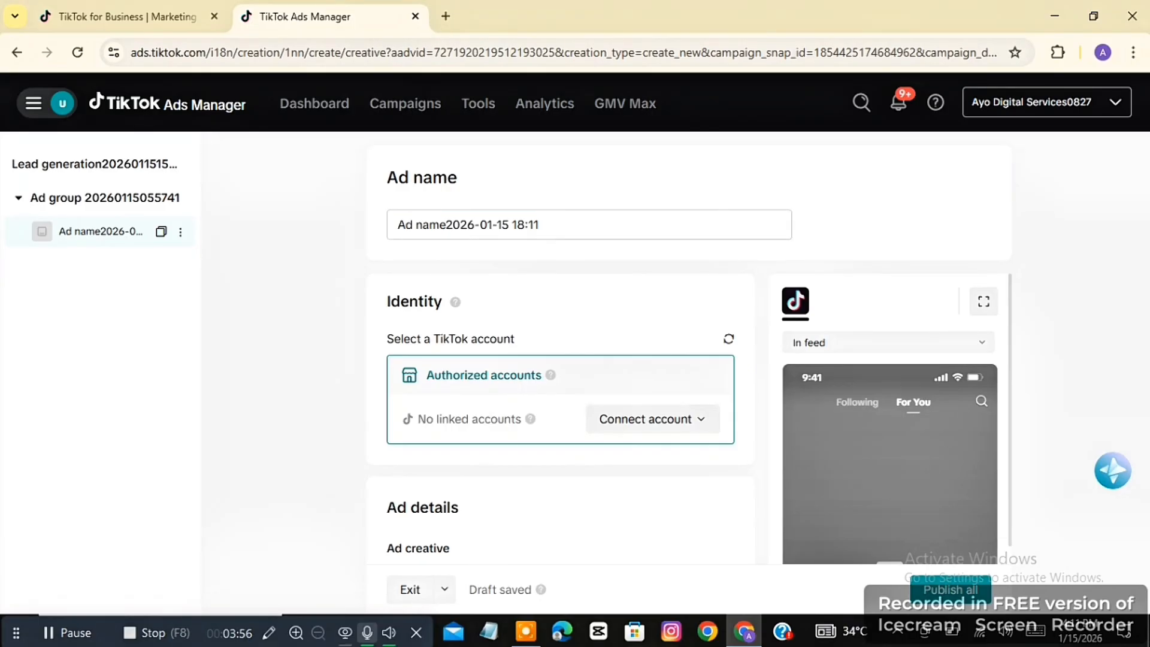
- Start connecting a TikTok account from Business Center for the ad's identity, declining the 2-step verification requirement for now
scroll(575, 359, down, 1)
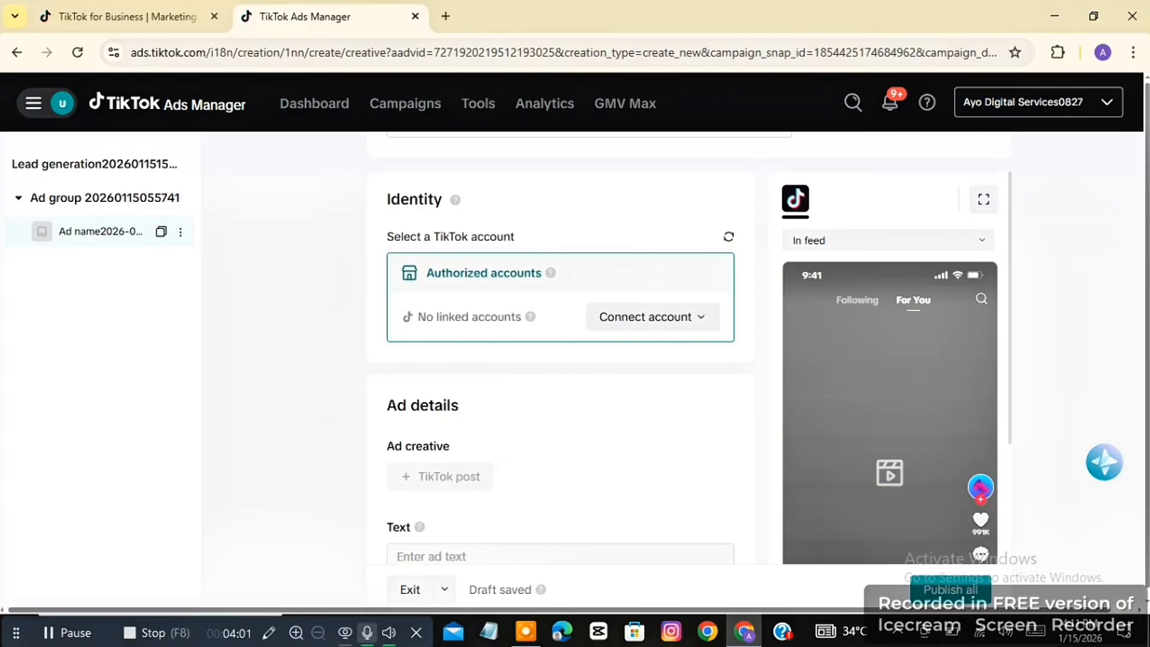
click(653, 316)
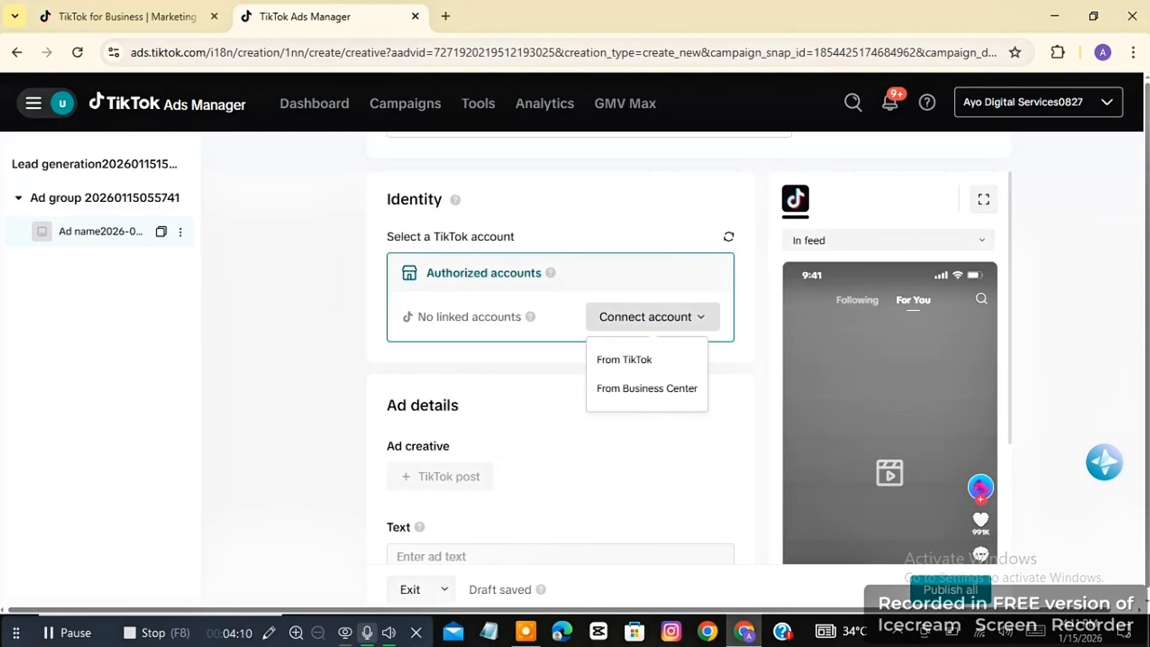
click(665, 391)
double_click(667, 392)
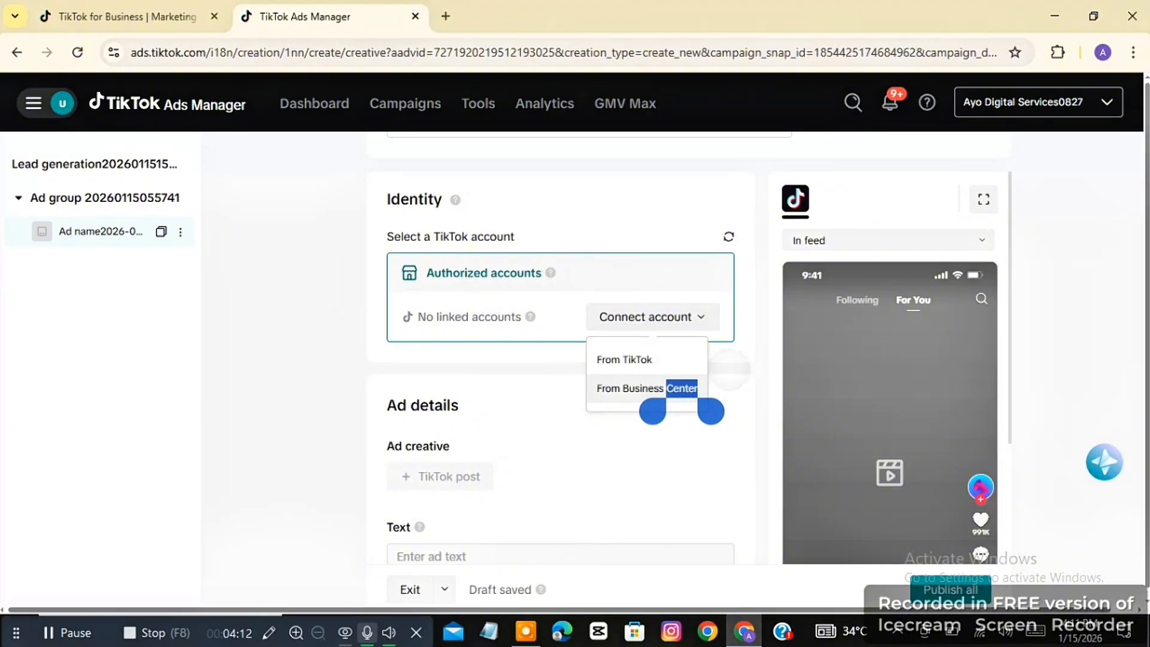
click(729, 370)
click(653, 317)
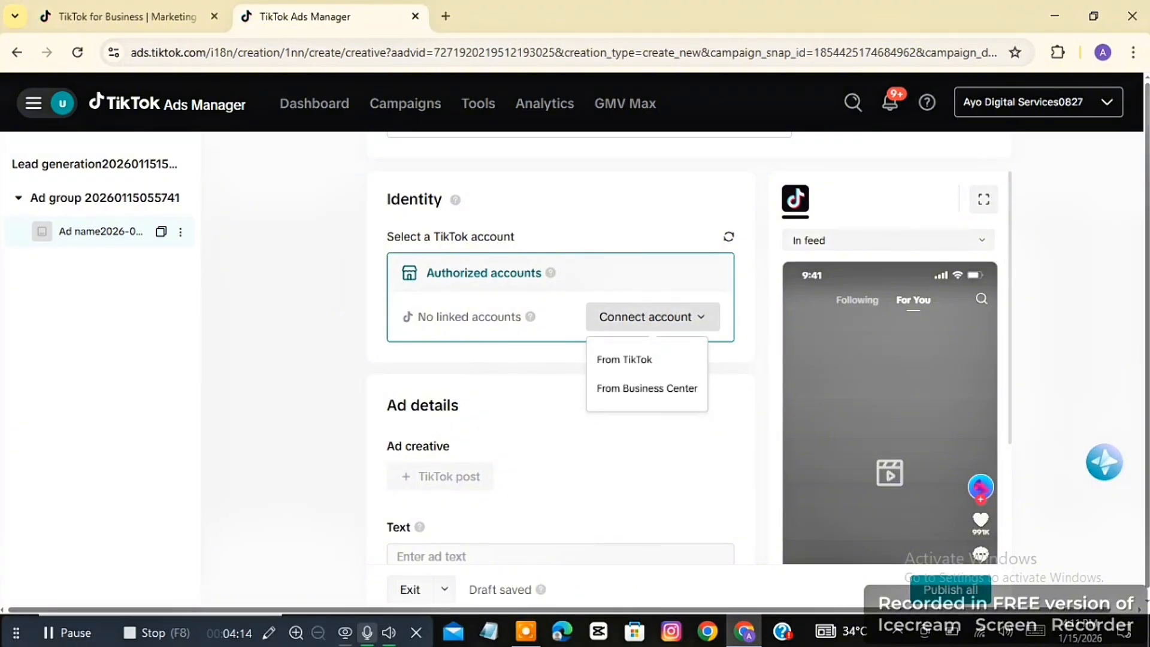
click(653, 389)
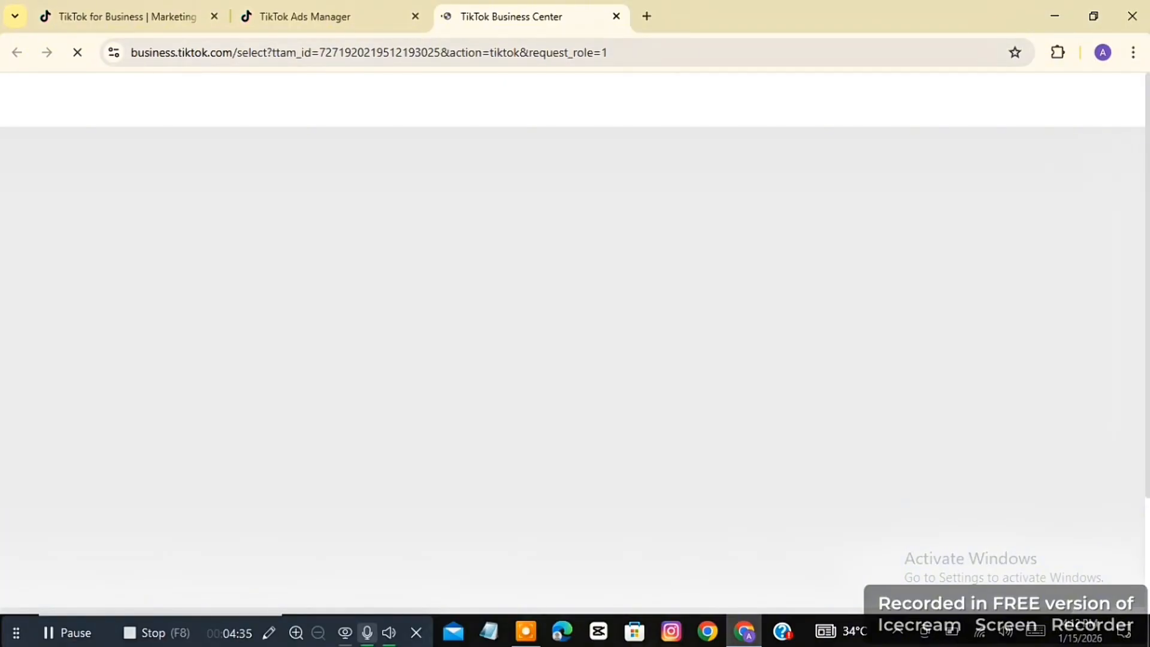
click(72, 629)
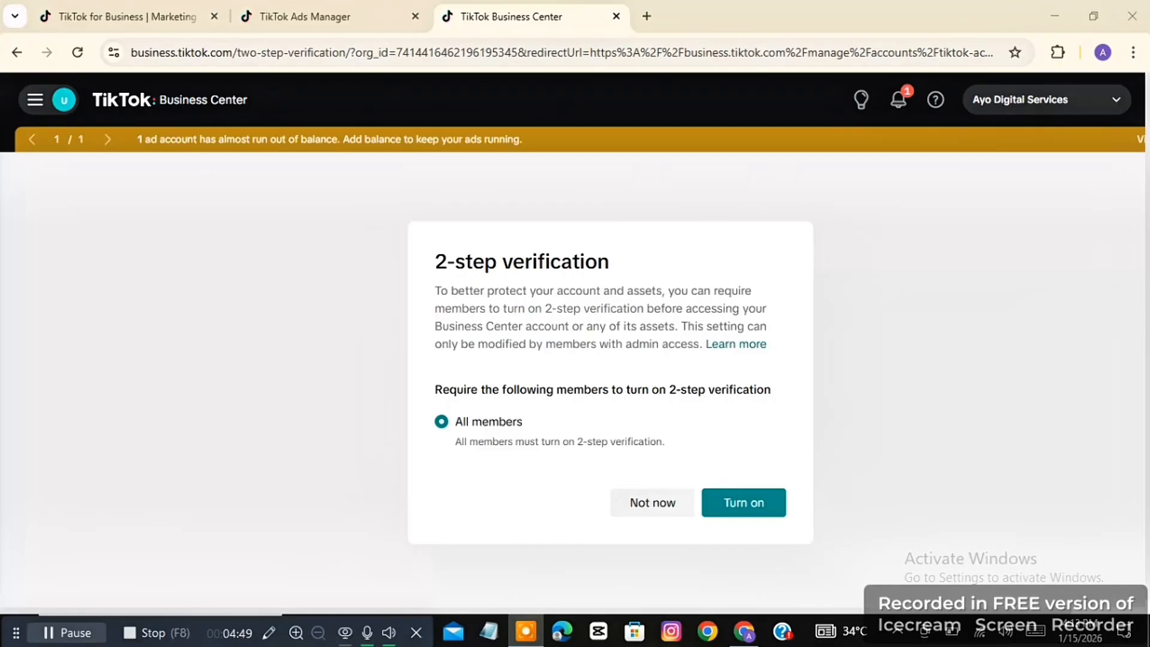
click(652, 503)
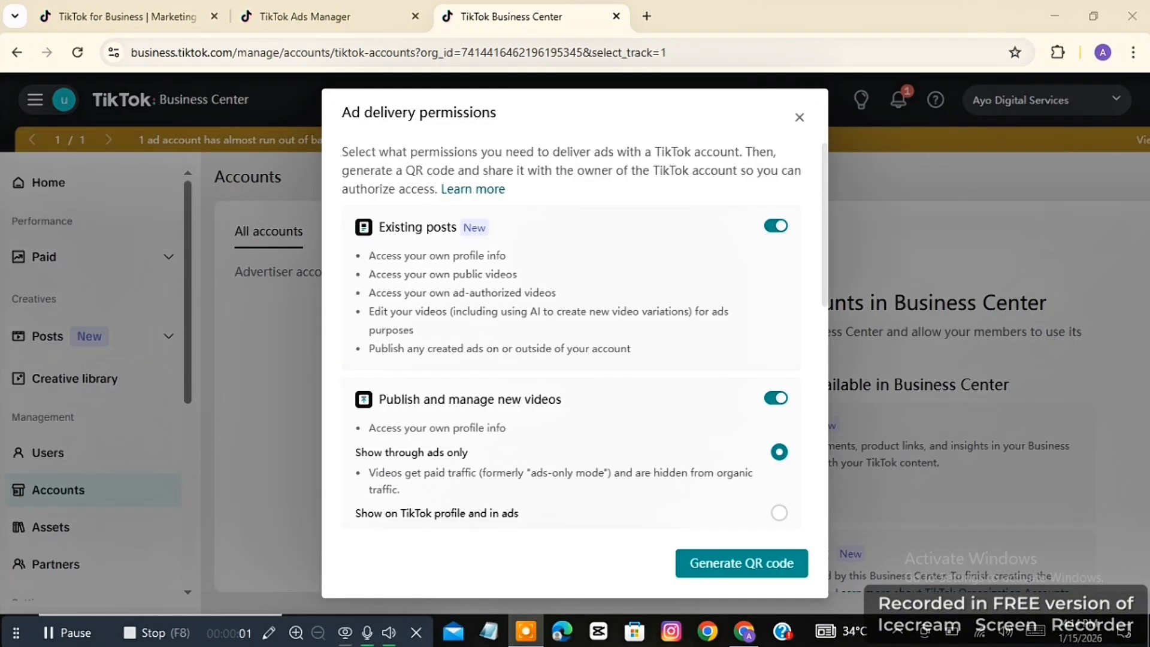
- Enable the LIVE videos, Showcase, Message ads and Series permissions in the ad delivery permissions
scroll(572, 335, down, 2)
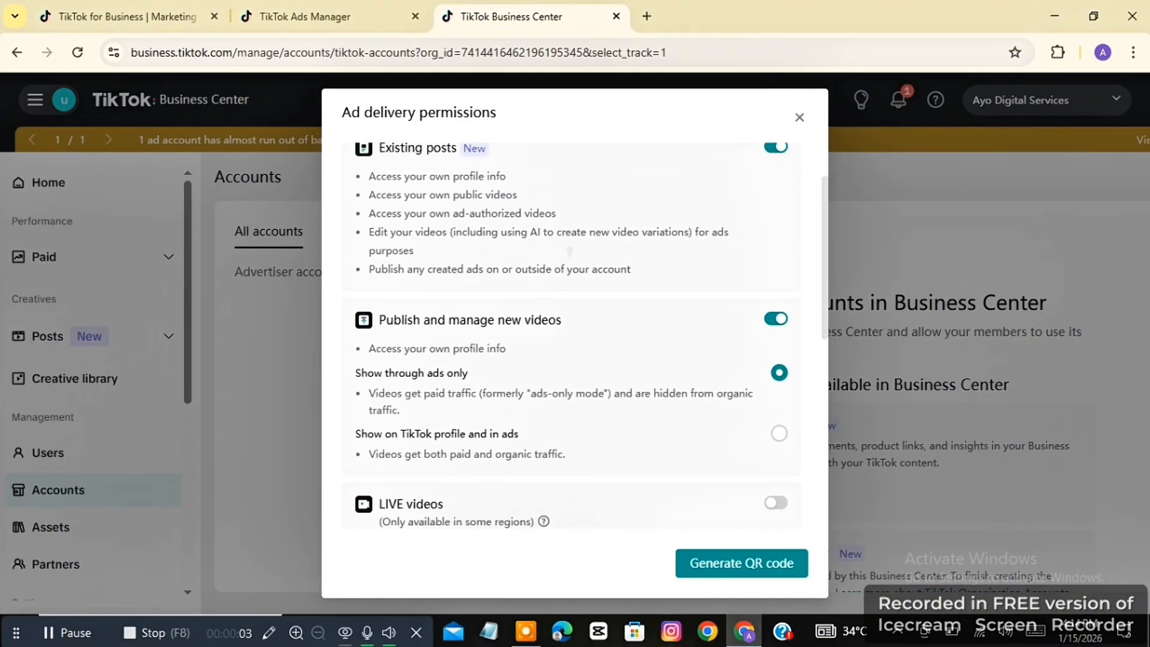
scroll(572, 336, up, 2)
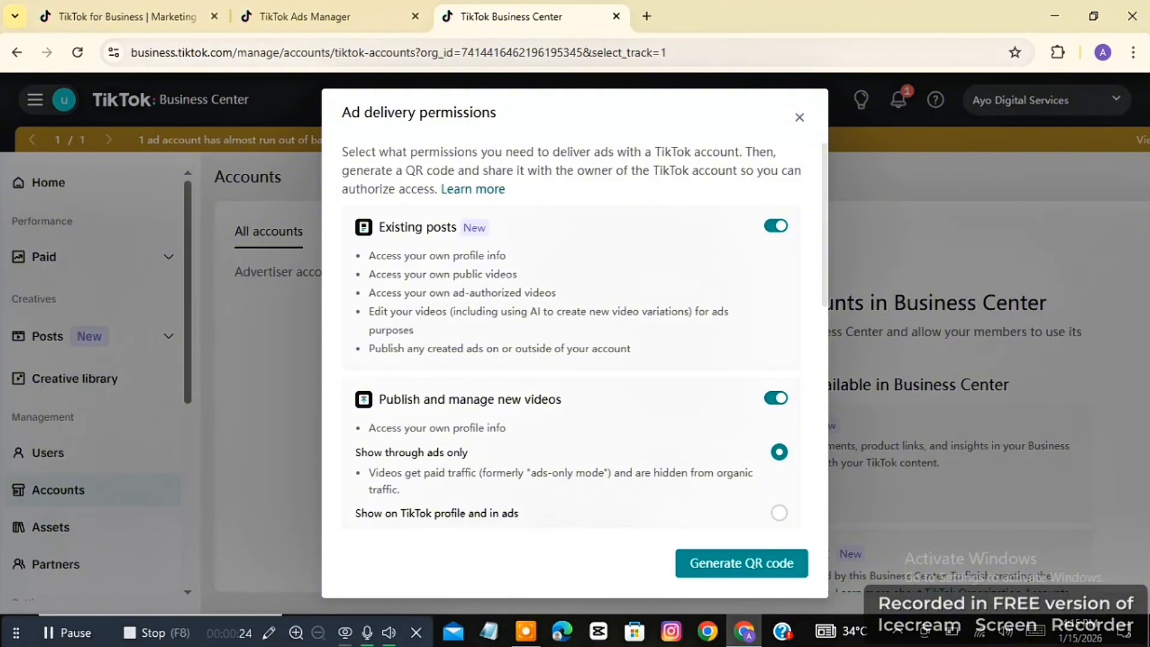
scroll(571, 335, down, 3)
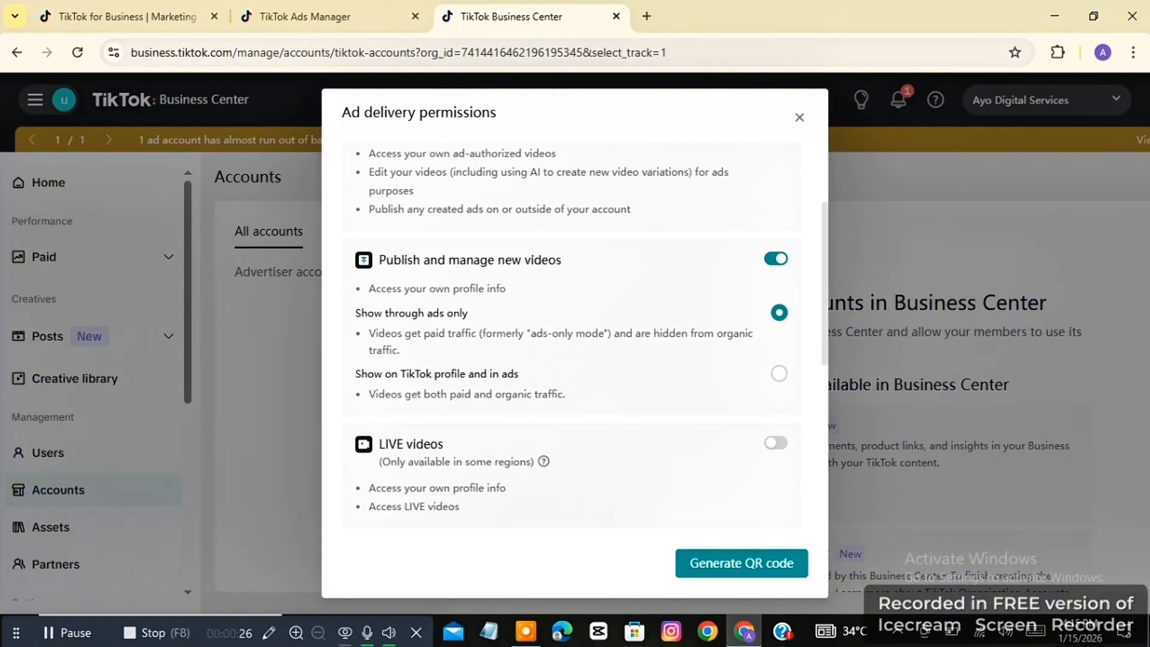
scroll(572, 336, down, 5)
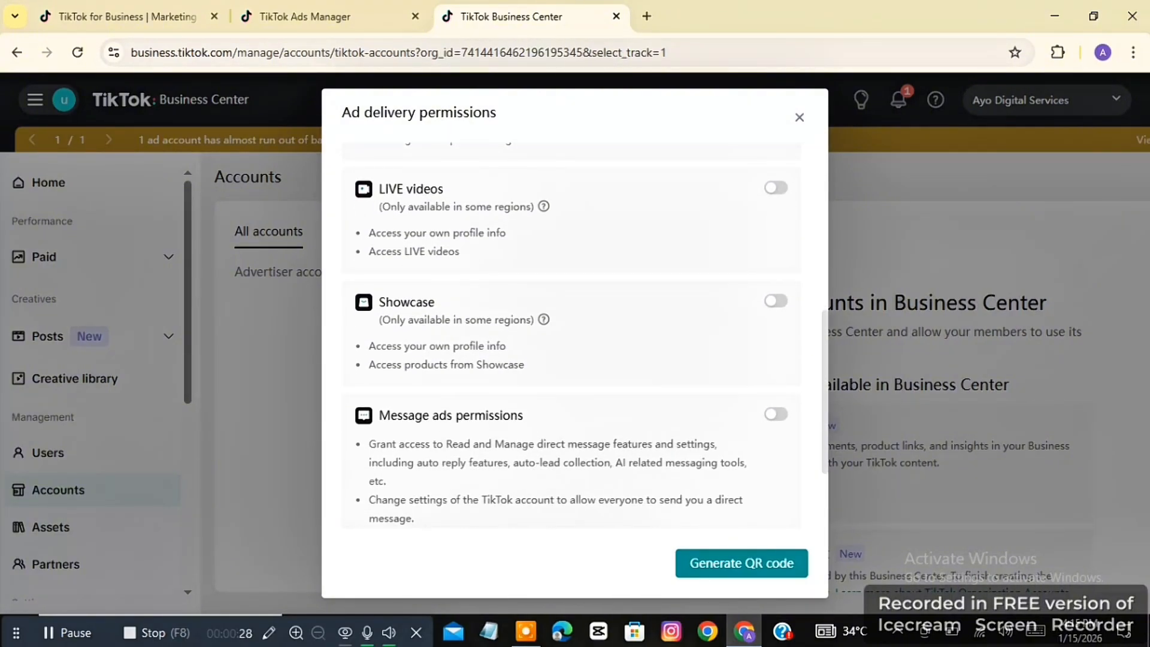
click(768, 188)
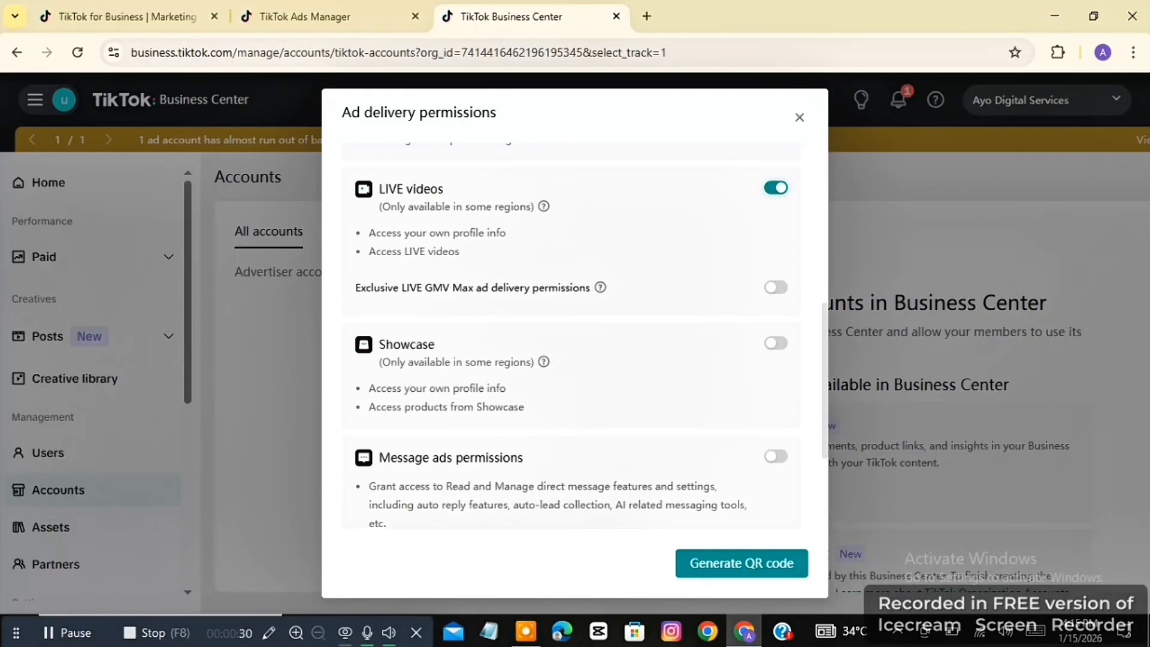
click(775, 343)
scroll(776, 342, down, 3)
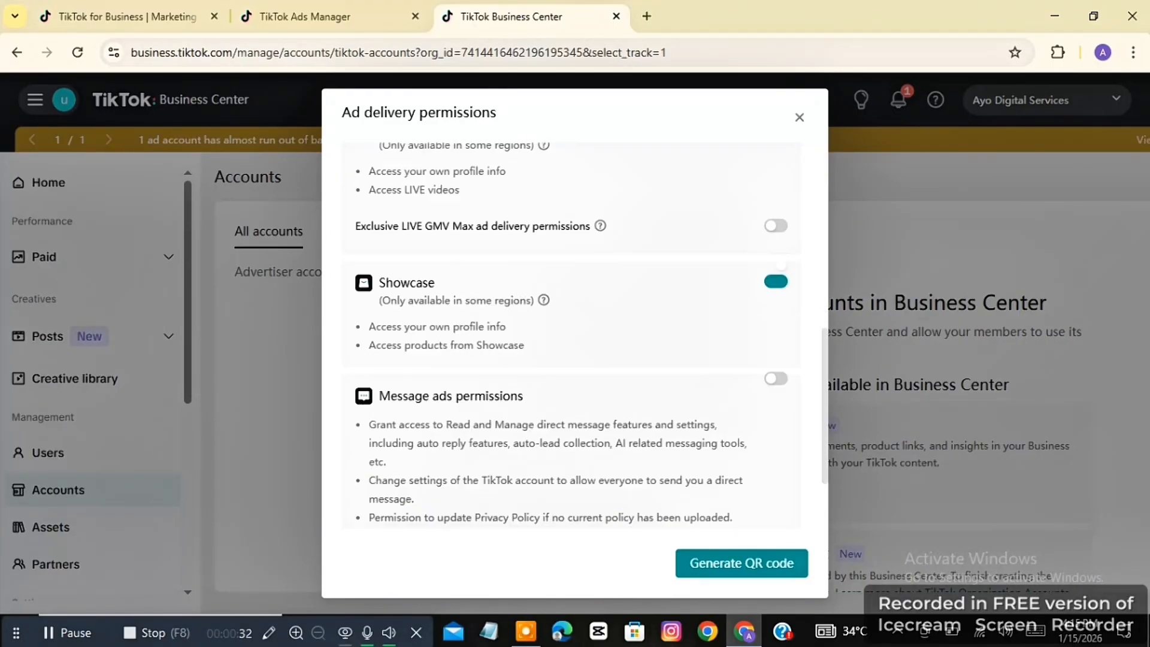
click(776, 285)
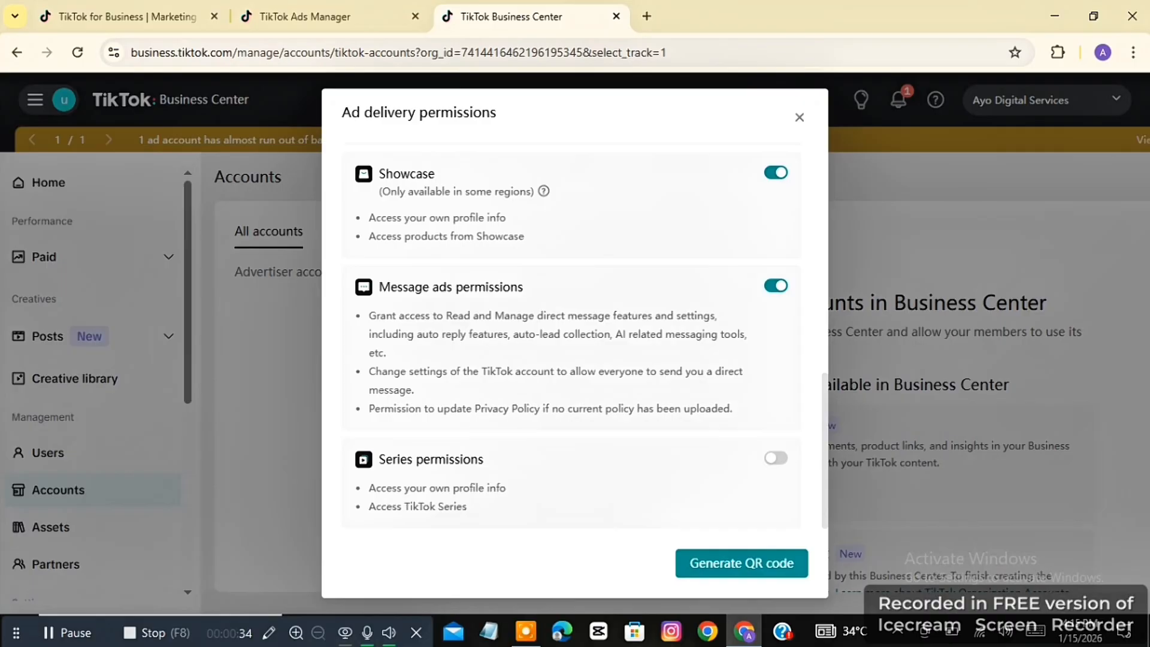
click(776, 459)
- Generate the QR code for the selected ad delivery permissions, choosing Ad Only instead of the Business Account management upgrade
scroll(572, 335, up, 3)
scroll(572, 335, down, 3)
click(740, 566)
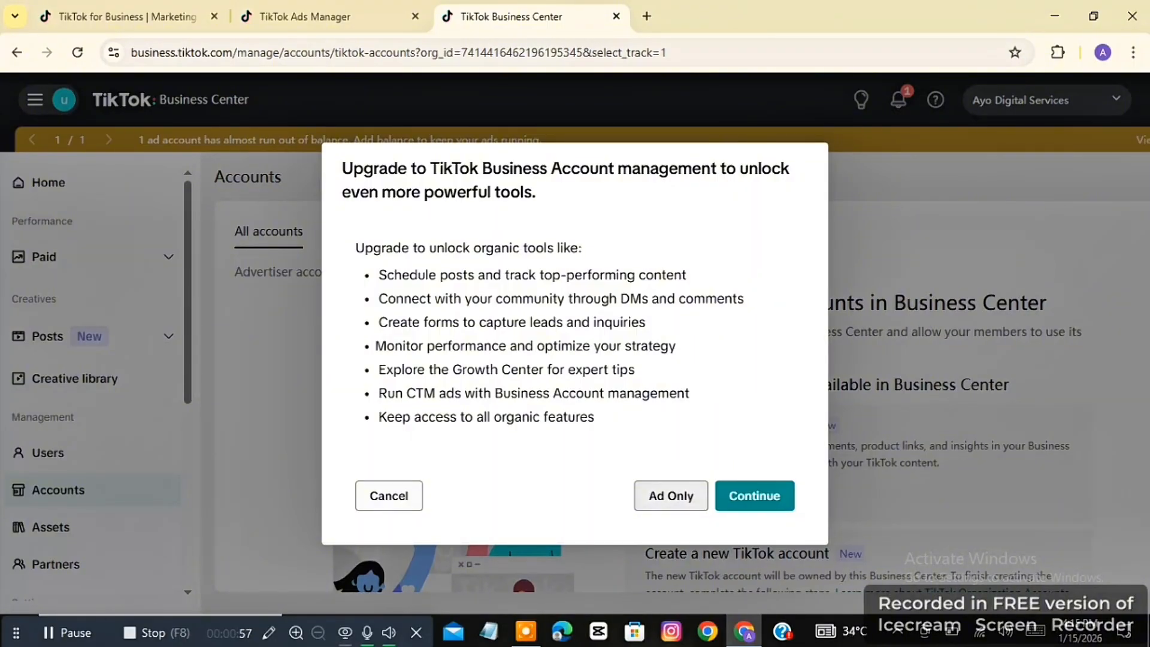
click(671, 496)
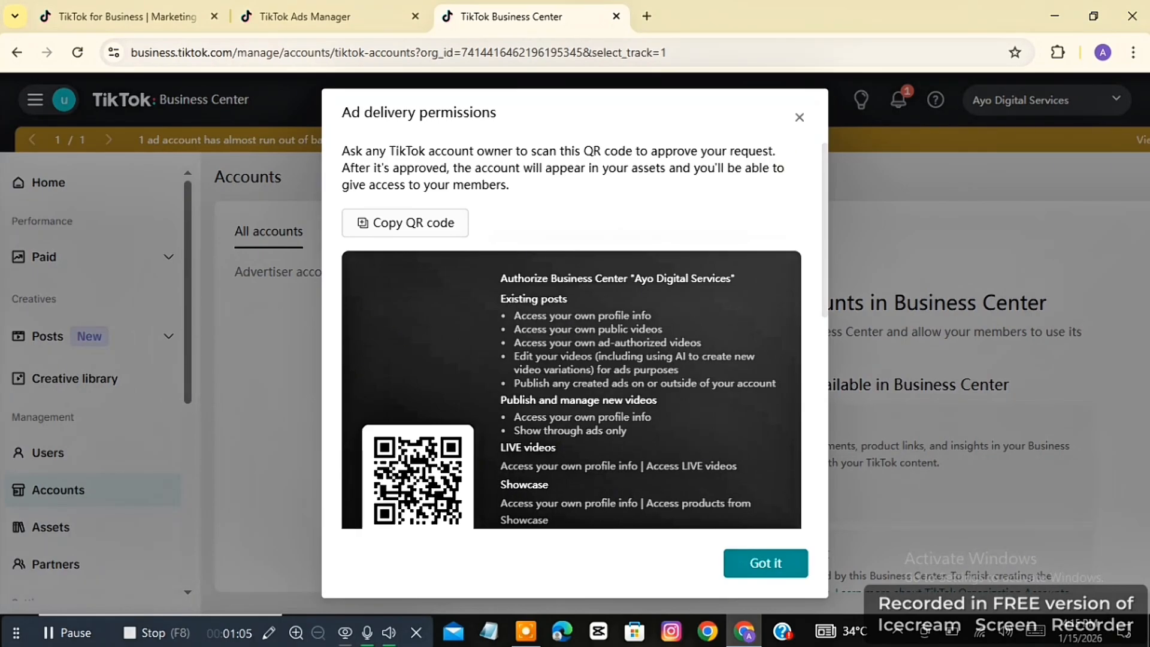
- Review the authorization QR code, its listed permissions and the scanning instructions, and close the ad delivery permissions dialog
scroll(571, 335, down, 1)
scroll(571, 335, up, 1)
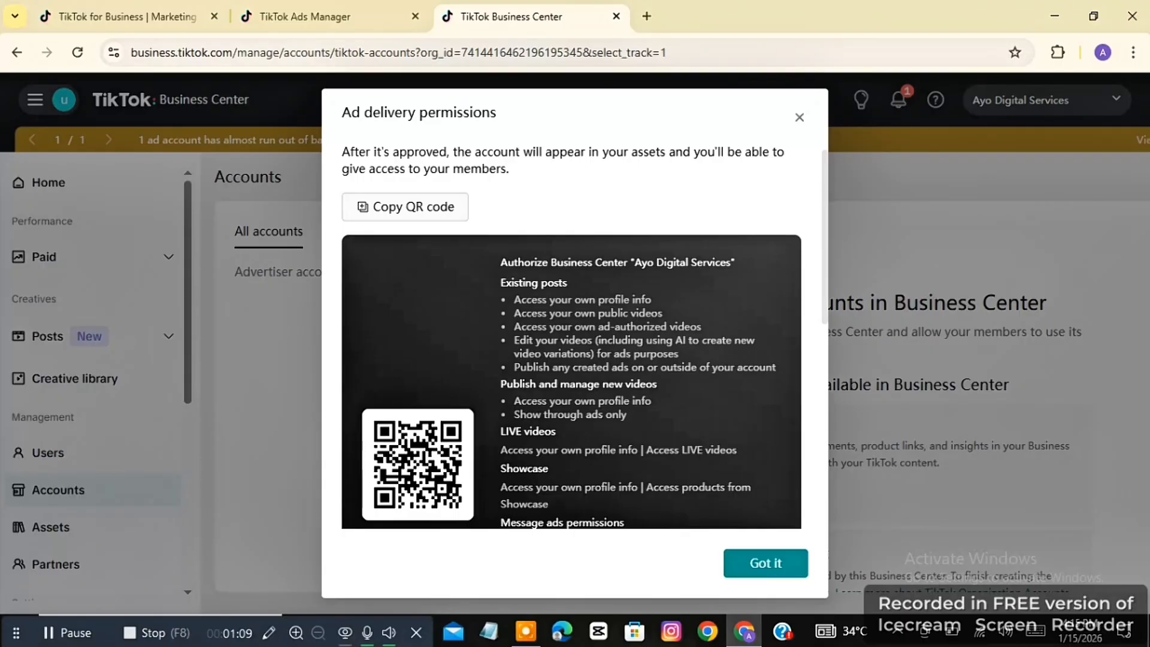
scroll(584, 336, up, 1)
scroll(571, 336, down, 4)
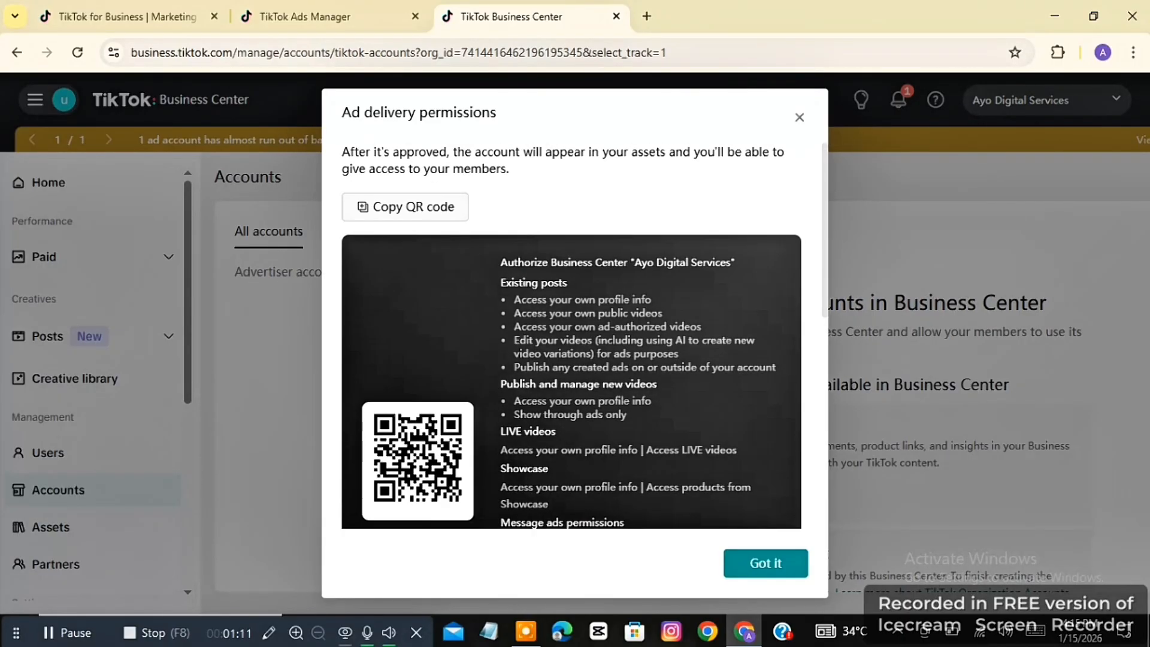
scroll(571, 335, down, 3)
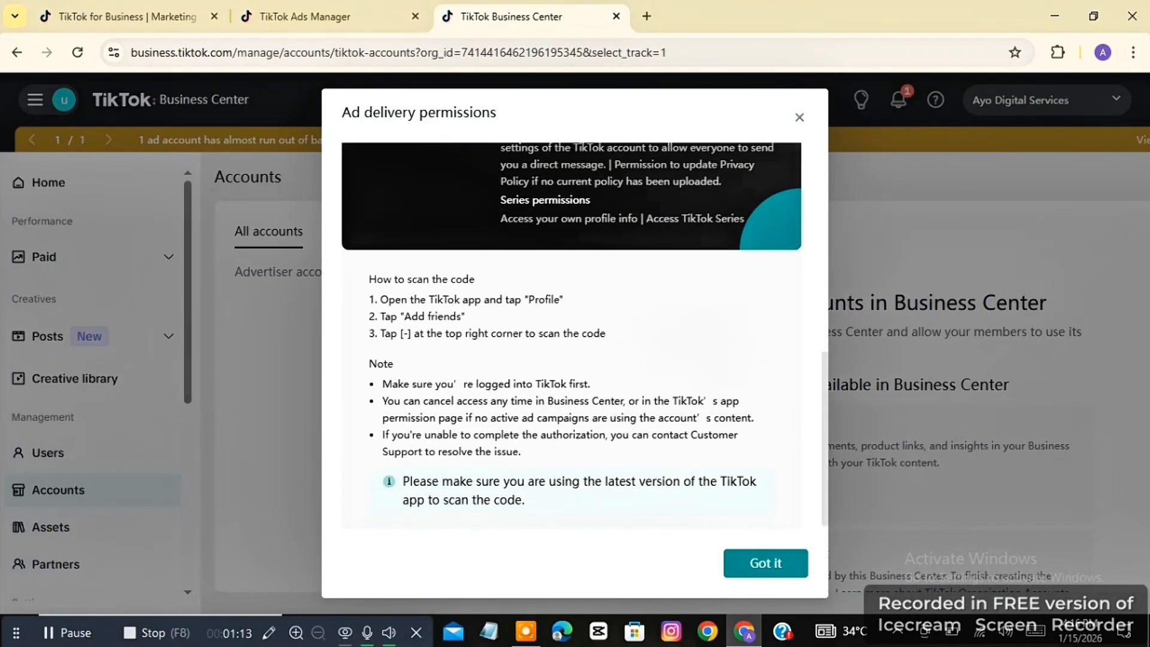
scroll(572, 336, down, 1)
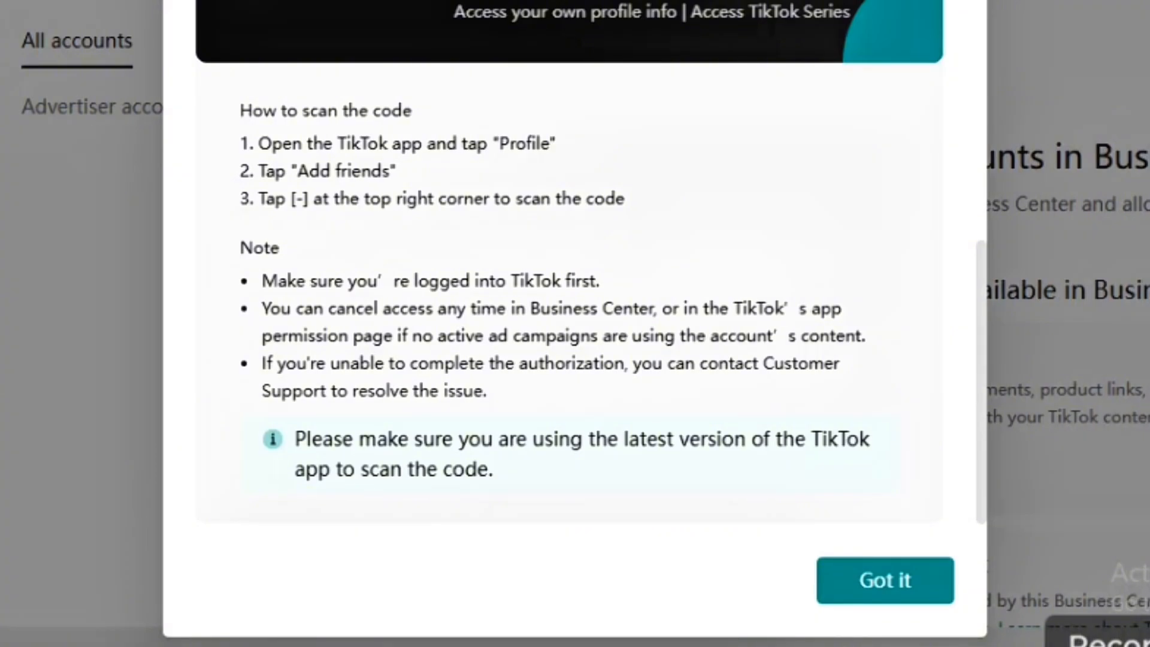
scroll(791, 299, up, 1)
scroll(791, 281, down, 1)
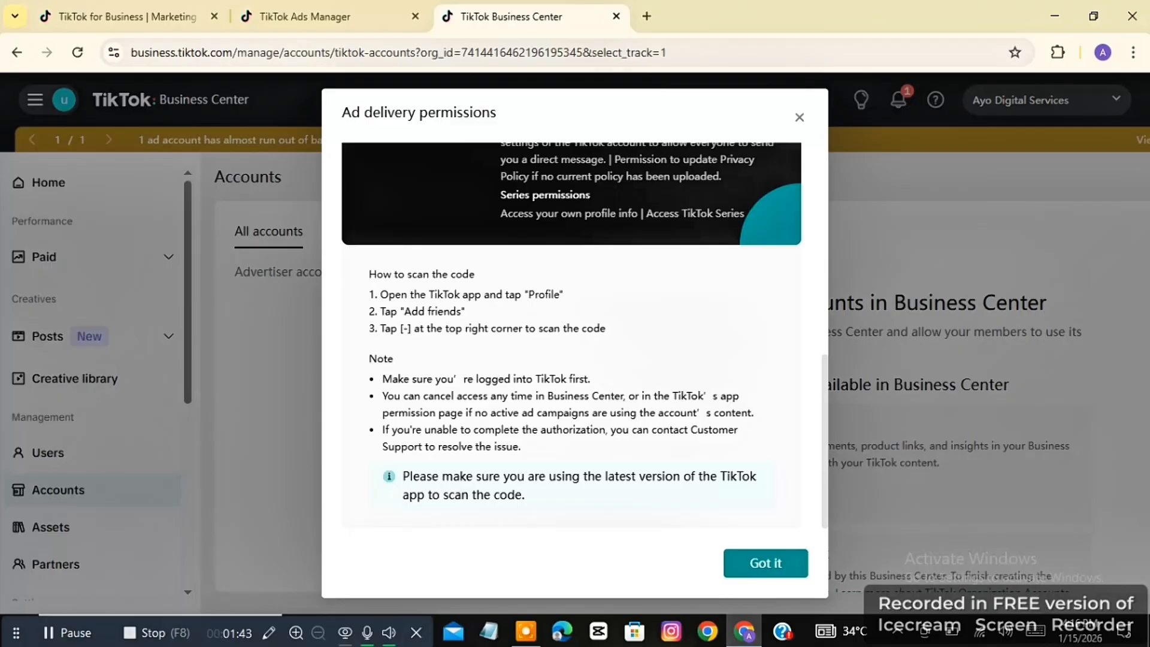
scroll(569, 198, up, 3)
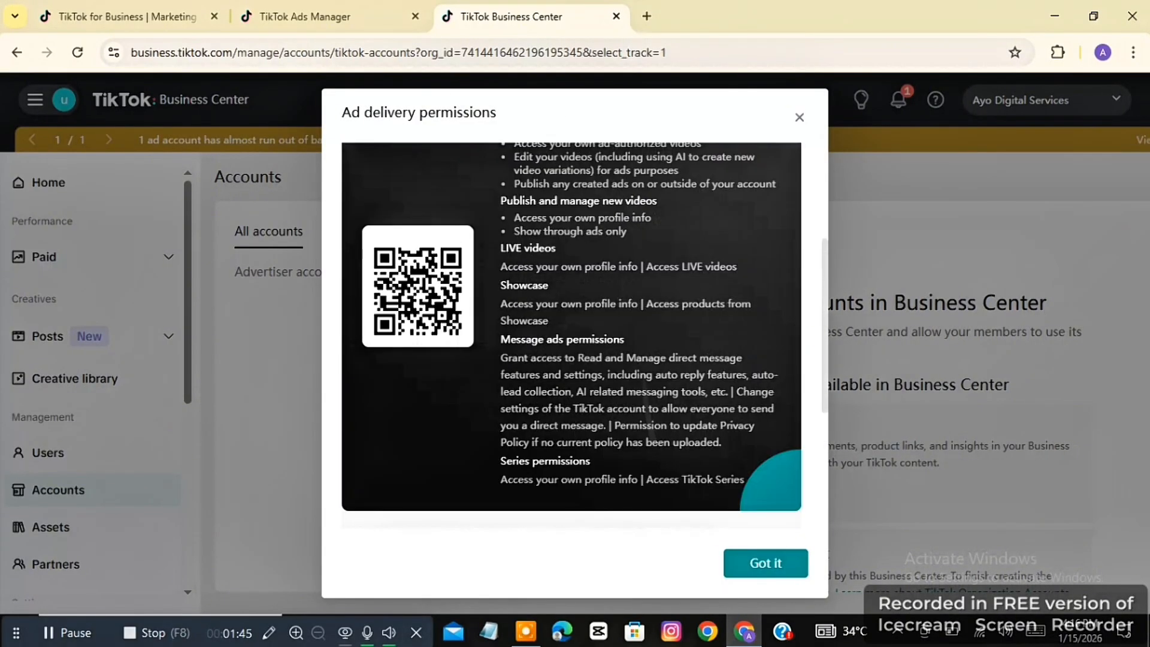
scroll(711, 304, up, 2)
scroll(712, 305, down, 5)
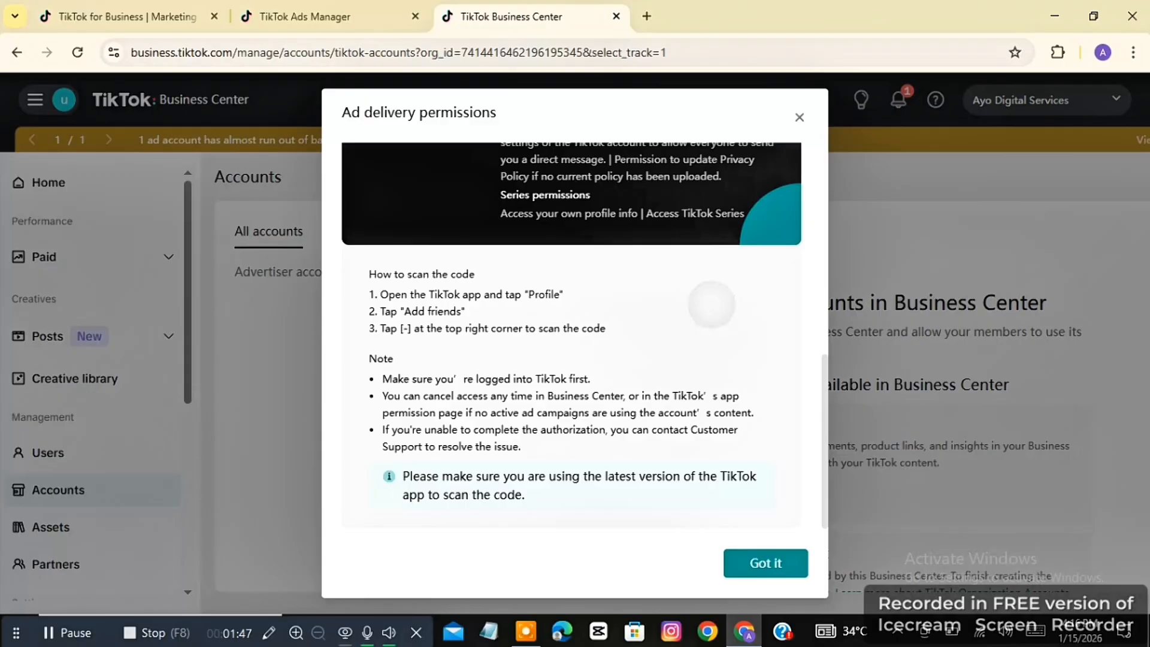
click(762, 564)
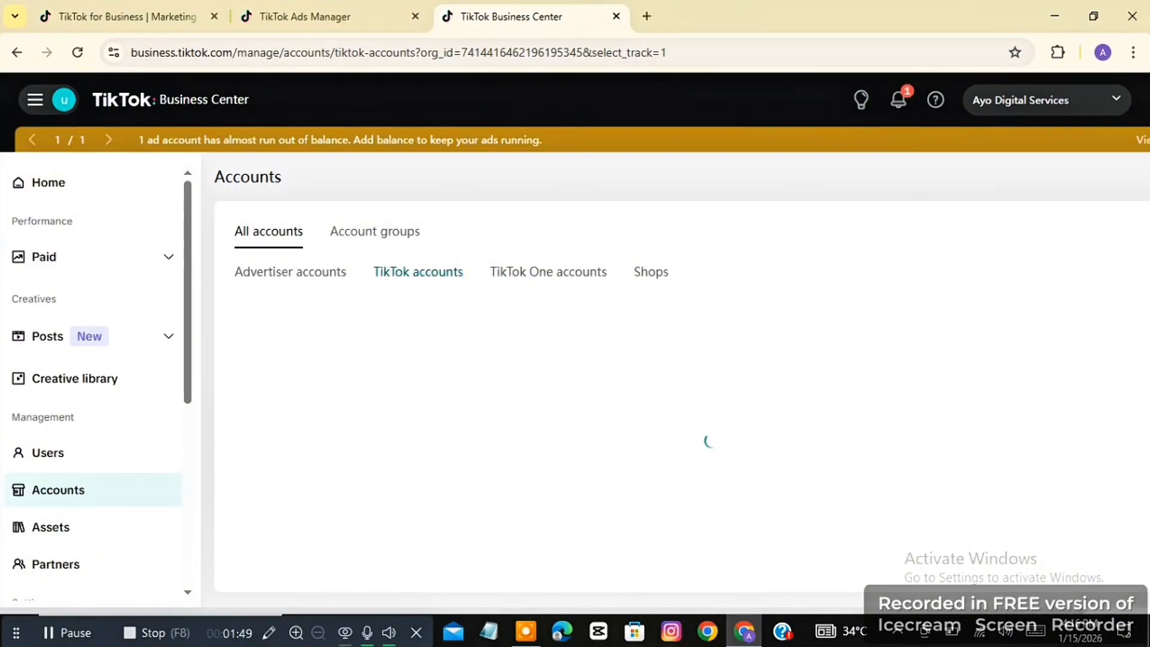
- Review the Business Center options for linking a Business Account, creating a new TikTok account and requesting ad delivery permissions
scroll(713, 444, down, 4)
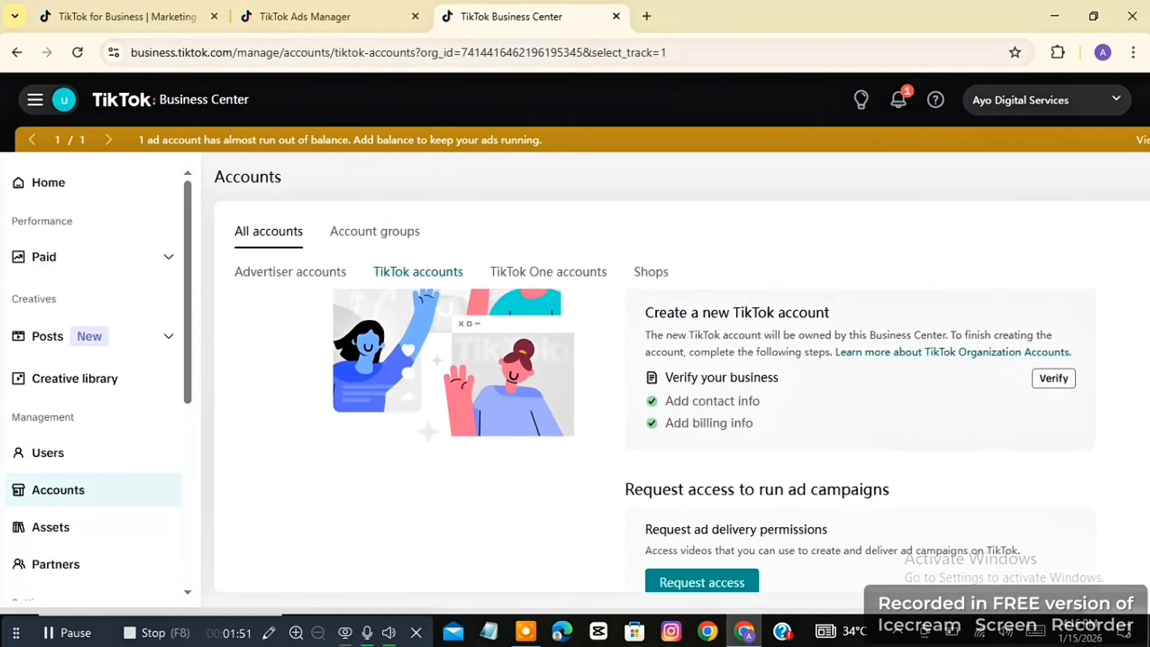
scroll(713, 443, up, 2)
scroll(713, 444, up, 2)
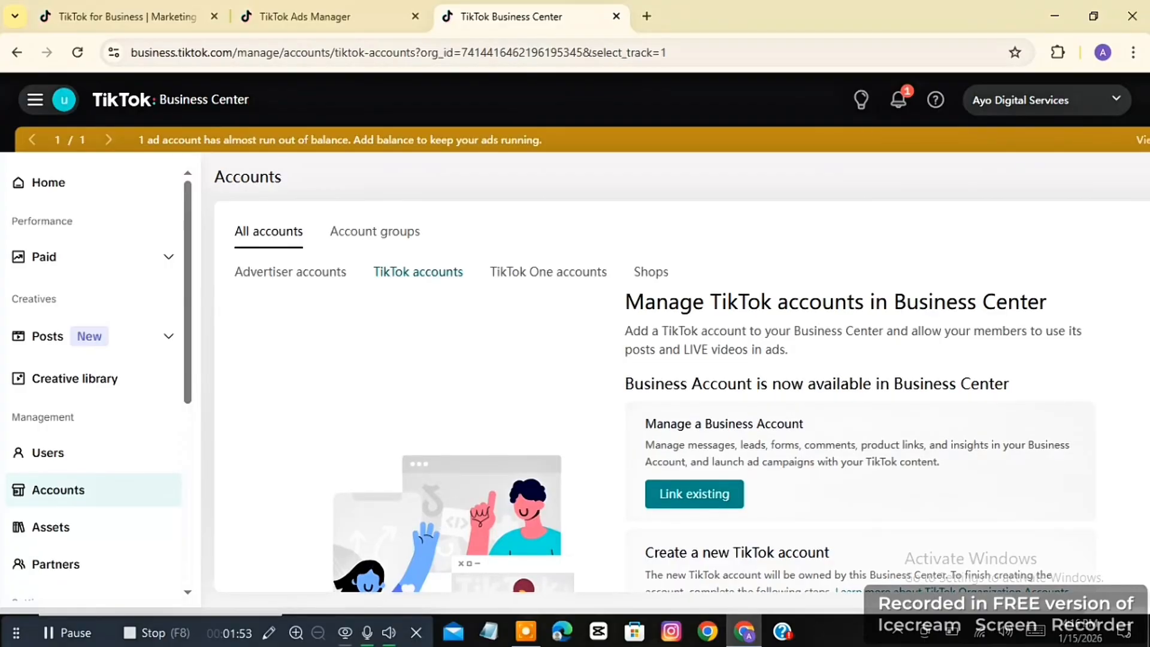
scroll(713, 444, down, 4)
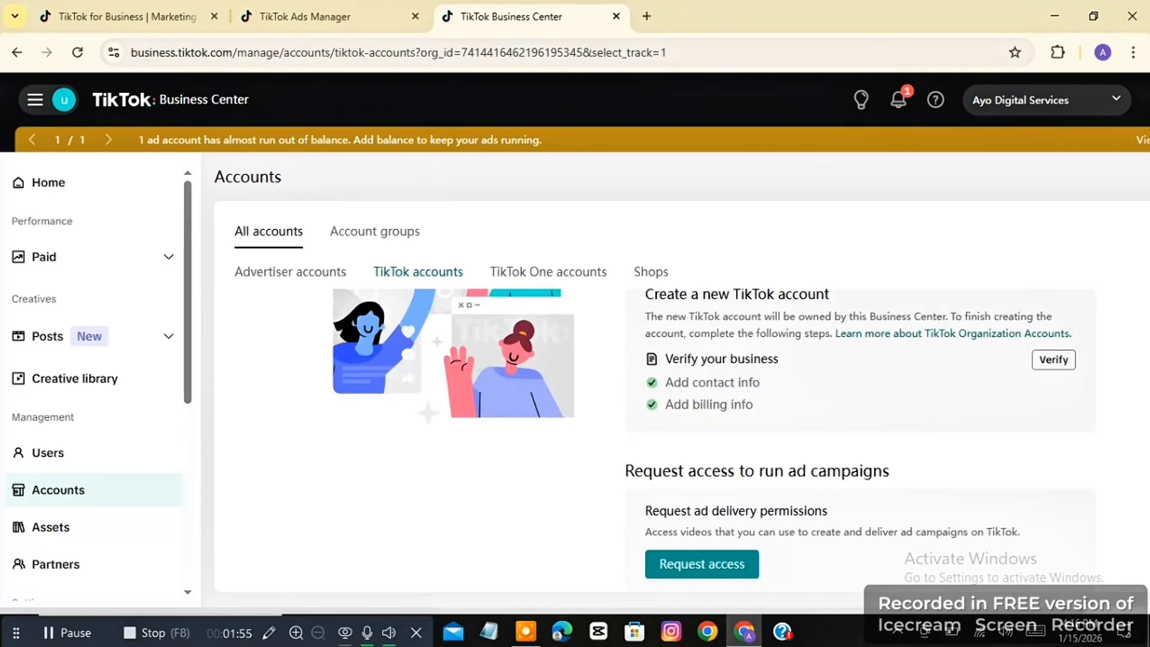
scroll(713, 443, up, 4)
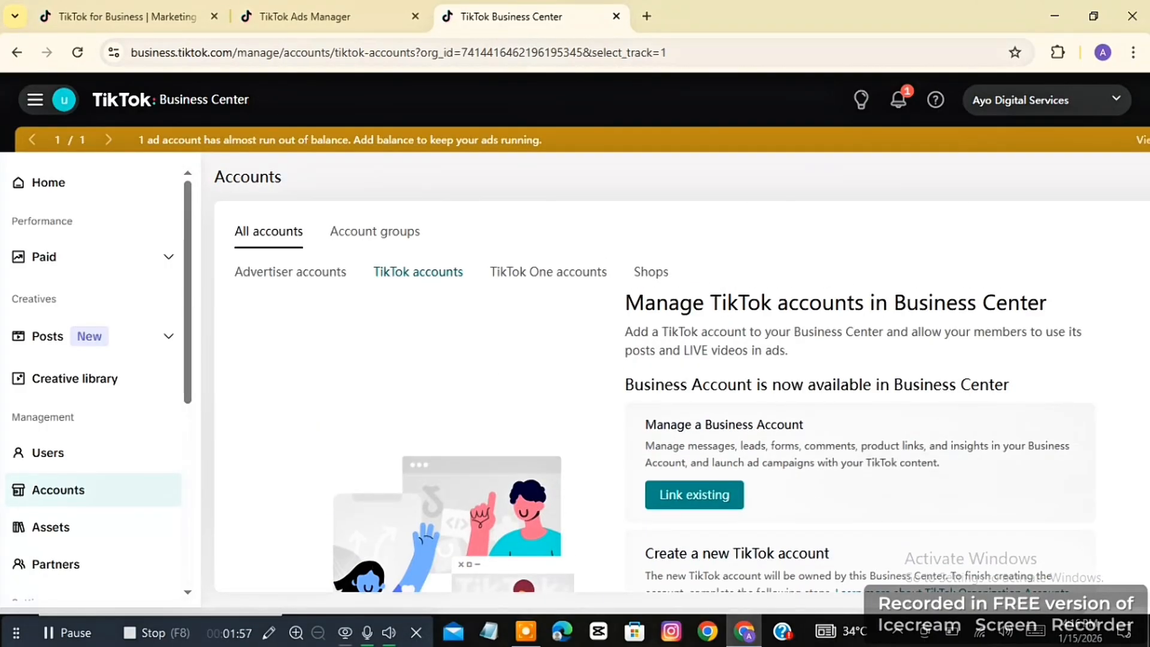
- Return to the ad setup in TikTok Ads Manager and authorize the ad and its performance metrics for use on TikTok-branded or affiliated platforms
click(324, 16)
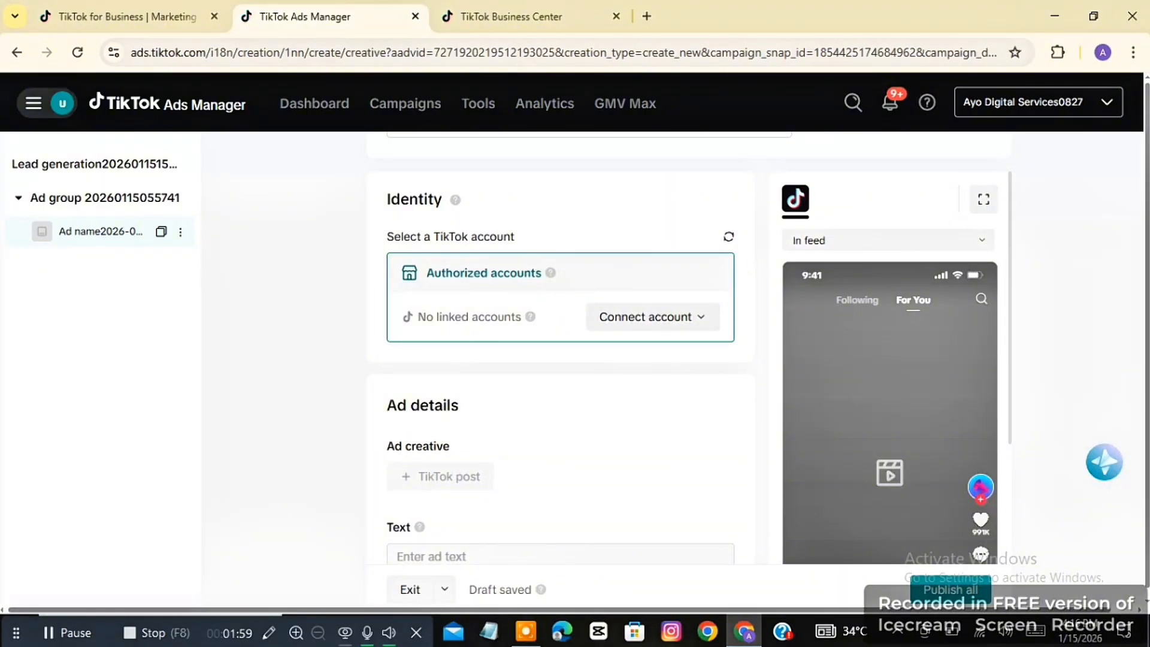
scroll(560, 360, down, 3)
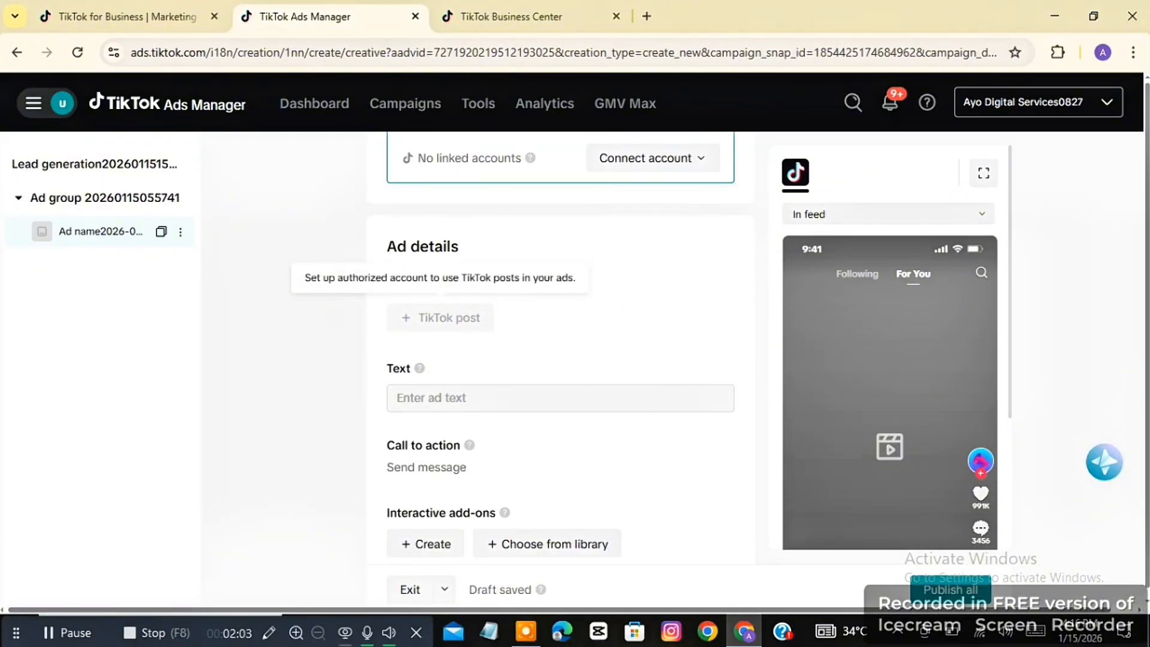
scroll(460, 327, down, 1)
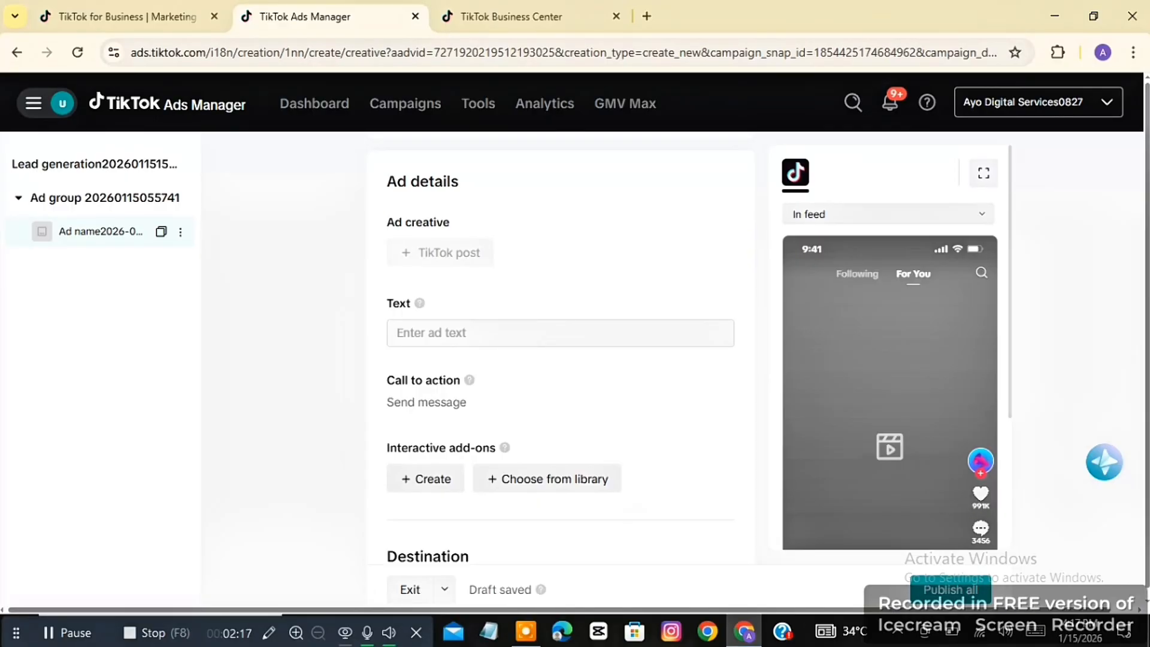
scroll(560, 359, down, 2)
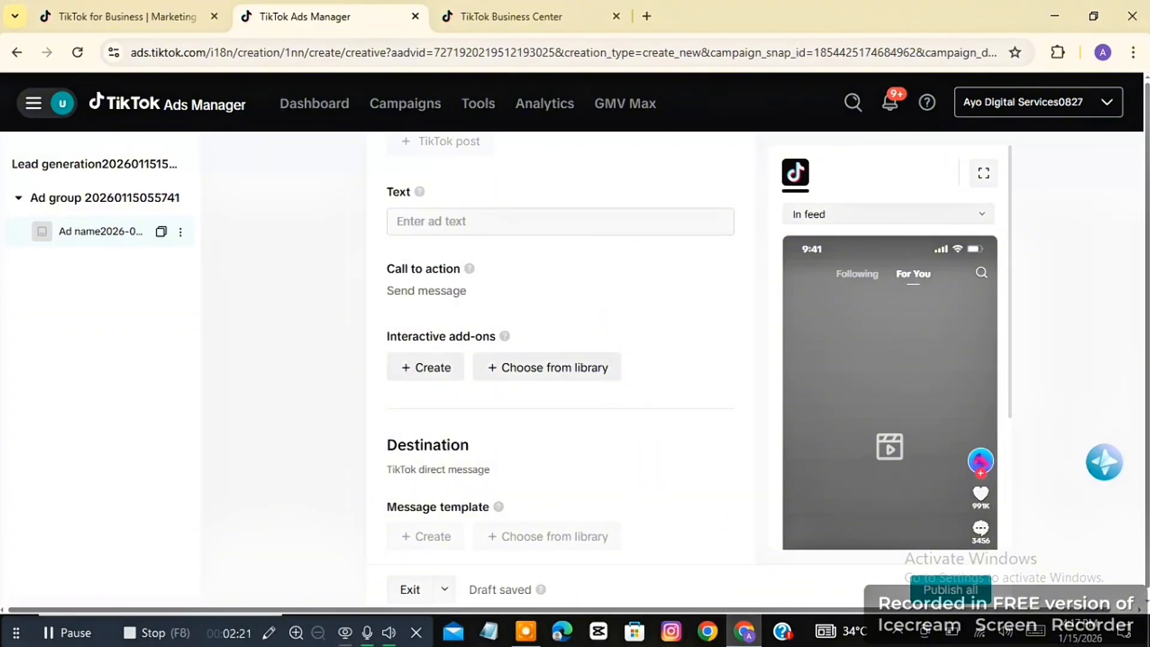
scroll(561, 360, down, 3)
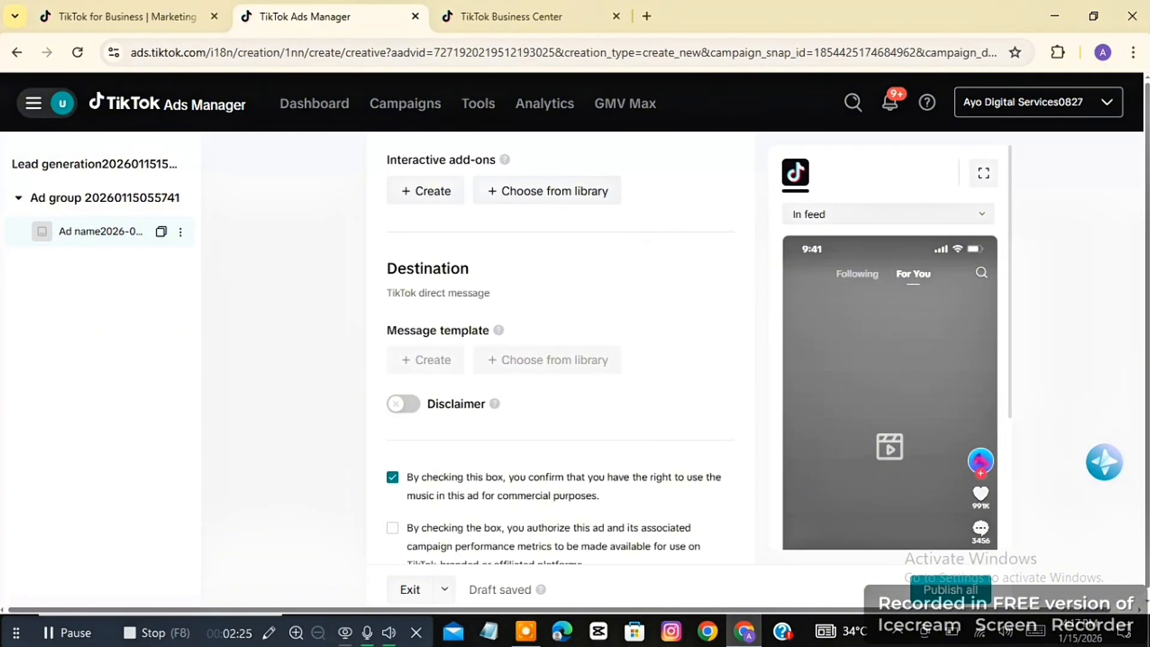
scroll(560, 360, down, 2)
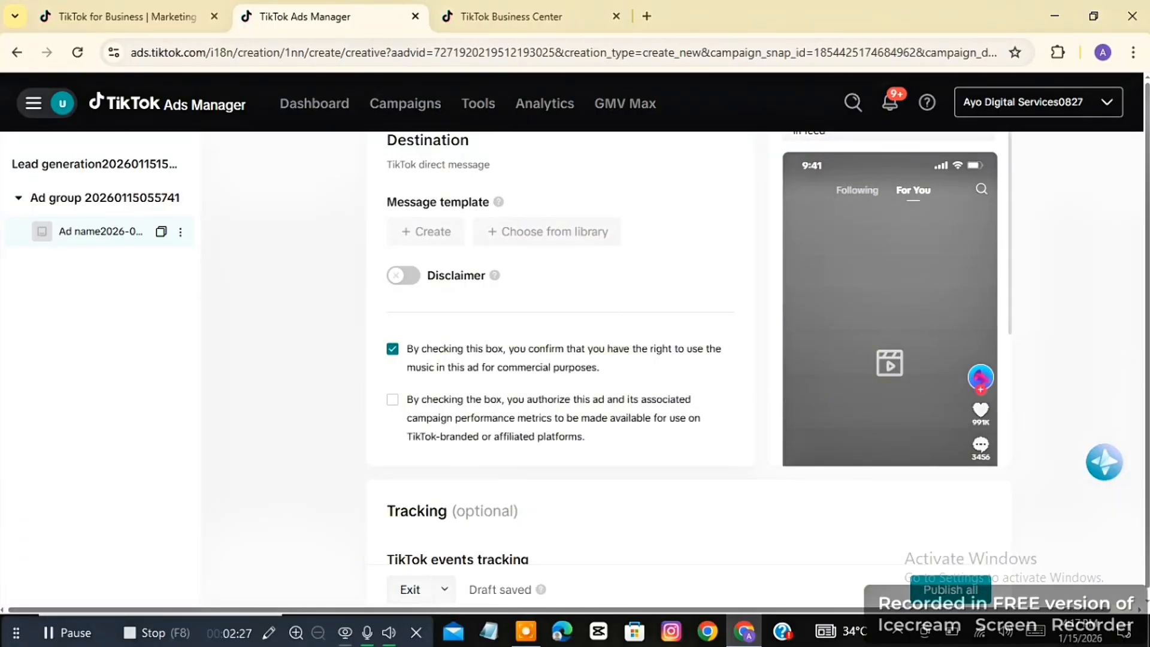
click(393, 399)
scroll(560, 360, down, 3)
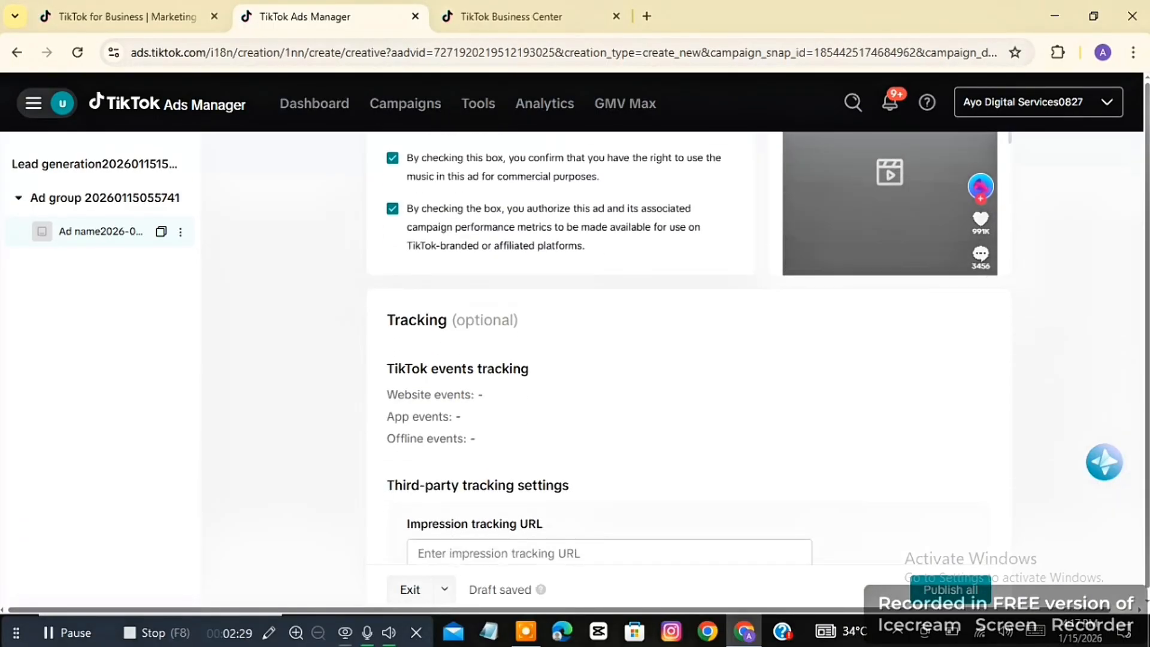
scroll(561, 359, down, 3)
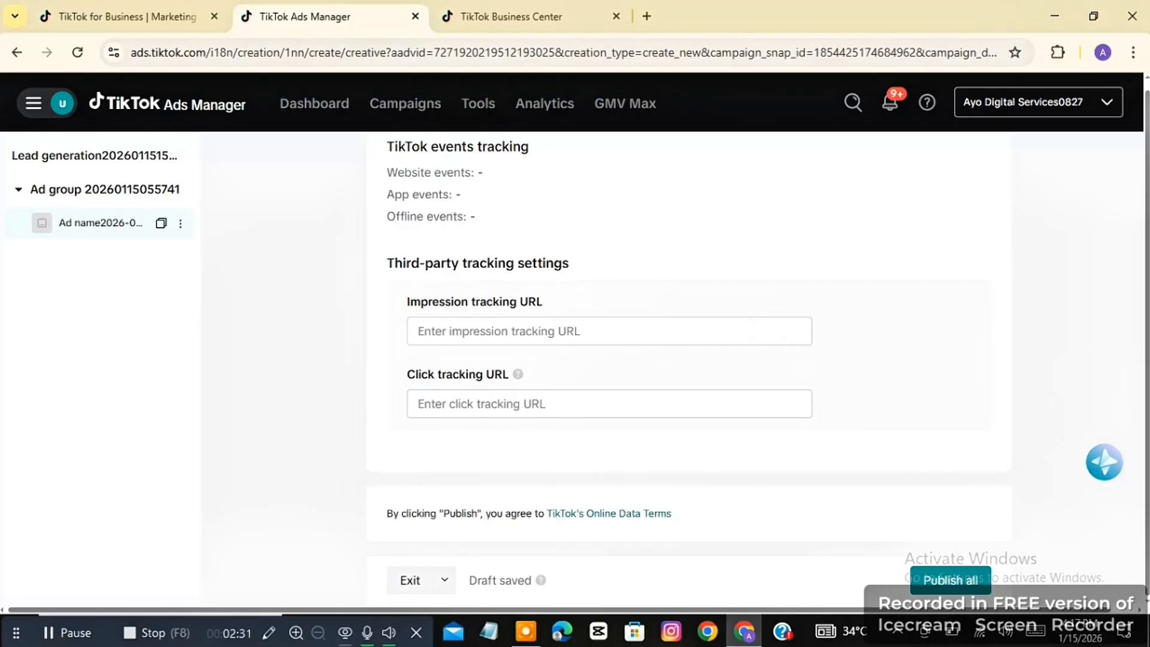